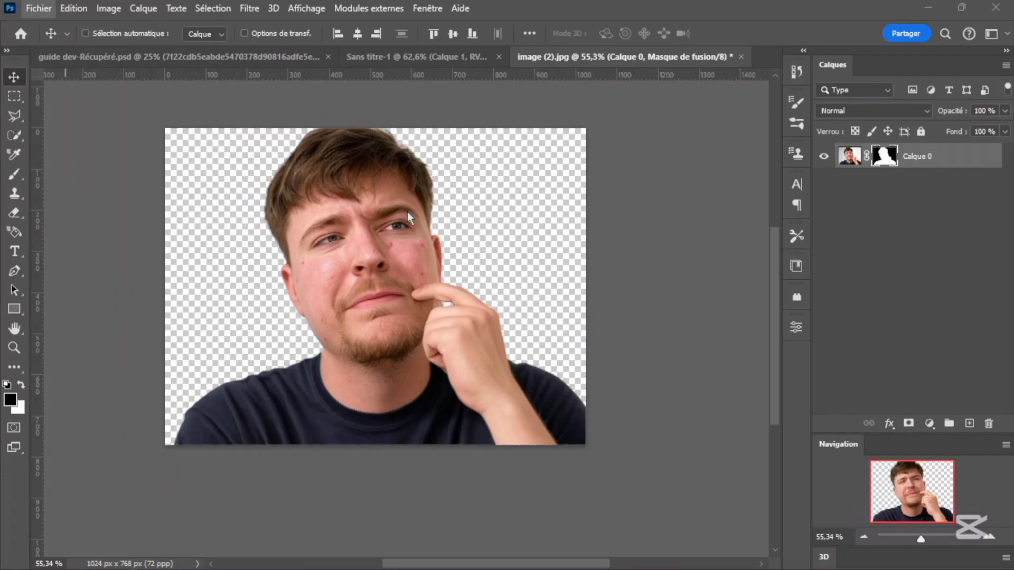
Open ThumbnailsMini_Background_11.jpg and bring the cut-out portrait layer with its mask from image (2).jpg into it
{"action": "key", "text": "ctrl+o"}
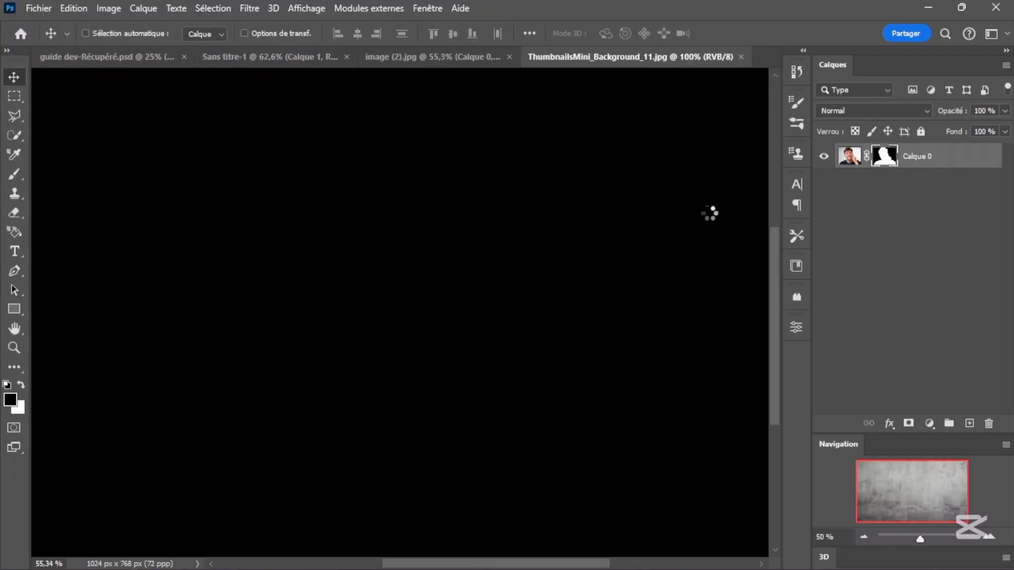
{"action": "left_click_drag", "start_coordinate": [959, 156], "coordinate": [682, 52]}
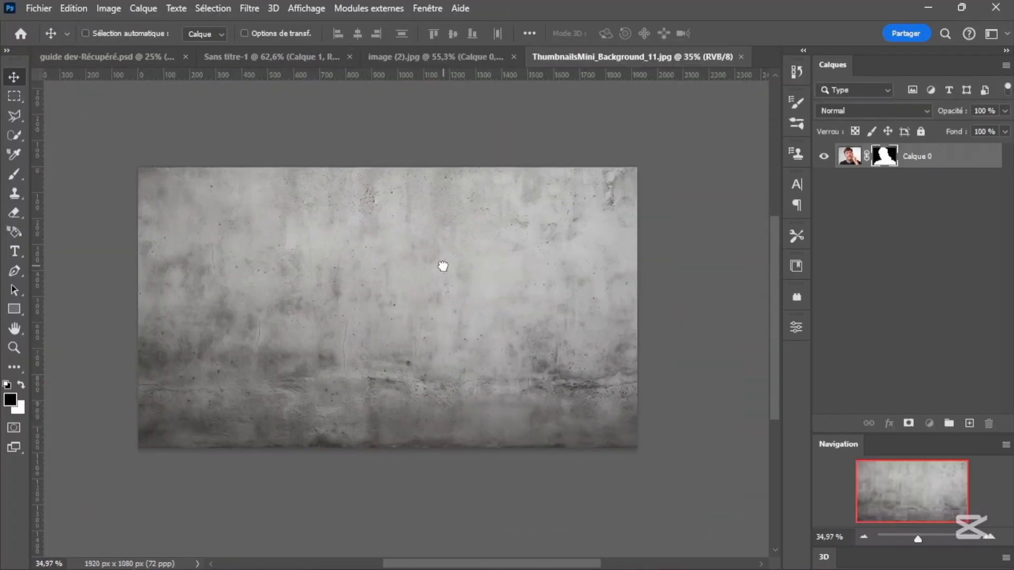
{"action": "left_click_drag", "start_coordinate": [442, 266], "coordinate": [443, 266]}
Scale up the portrait layer and position it so the head and shoulders fill the height of the concrete background
{"action": "key", "text": "ctrl+t"}
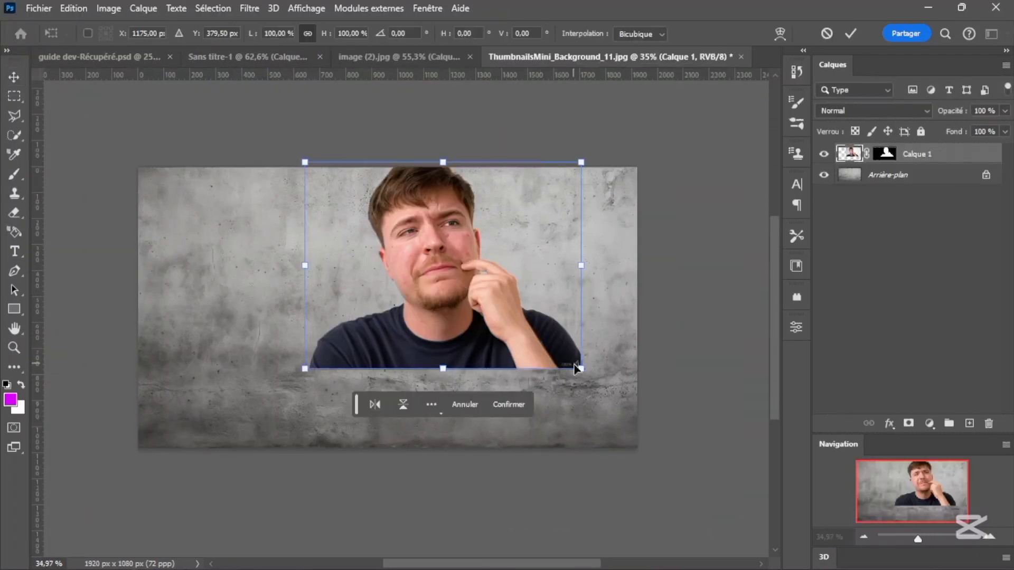
{"action": "left_click_drag", "start_coordinate": [584, 369], "coordinate": [674, 437]}
{"action": "left_click_drag", "start_coordinate": [418, 403], "coordinate": [335, 408]}
{"action": "left_click_drag", "start_coordinate": [591, 452], "coordinate": [615, 471]}
{"action": "left_click_drag", "start_coordinate": [403, 321], "coordinate": [382, 315]}
{"action": "key", "text": "Return"}
{"action": "scroll", "coordinate": [389, 304], "scroll_direction": "up", "scroll_amount": 5}
{"action": "scroll", "coordinate": [389, 298], "scroll_direction": "down", "scroll_amount": 2}
{"action": "scroll", "coordinate": [480, 319], "scroll_direction": "up", "scroll_amount": 12}
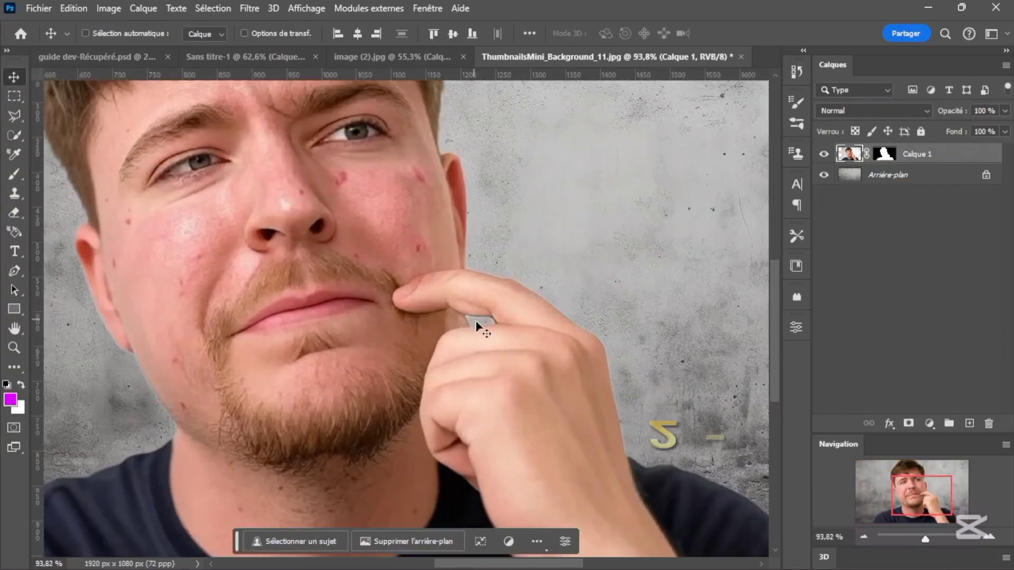
{"action": "scroll", "coordinate": [271, 350], "scroll_direction": "down", "scroll_amount": 9}
{"action": "scroll", "coordinate": [318, 299], "scroll_direction": "down", "scroll_amount": 5}
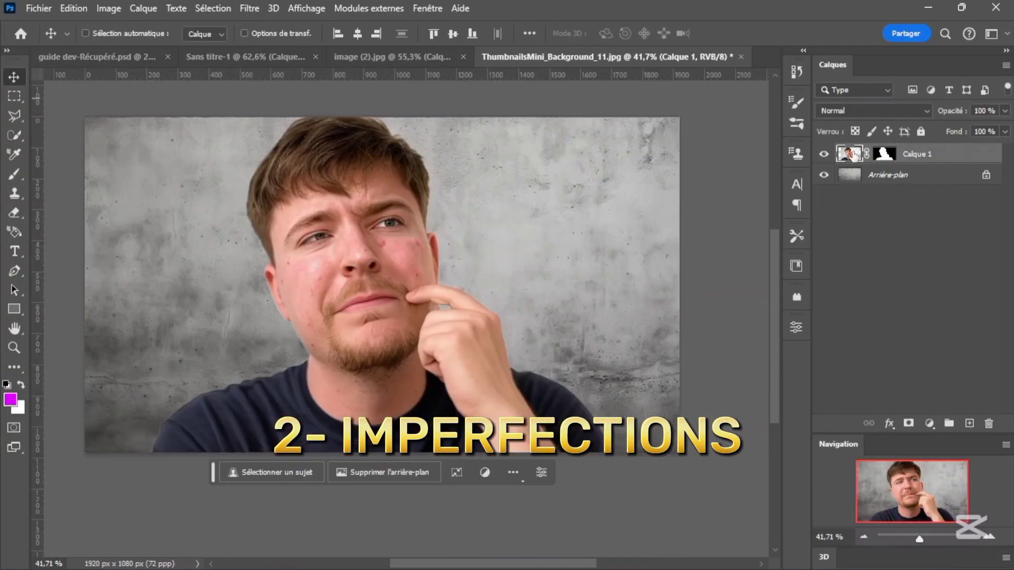
Convert the masked portrait layer Calque 1 to a smart object and rasterize it, merging the mask into its pixels
{"action": "right_click", "coordinate": [984, 161]}
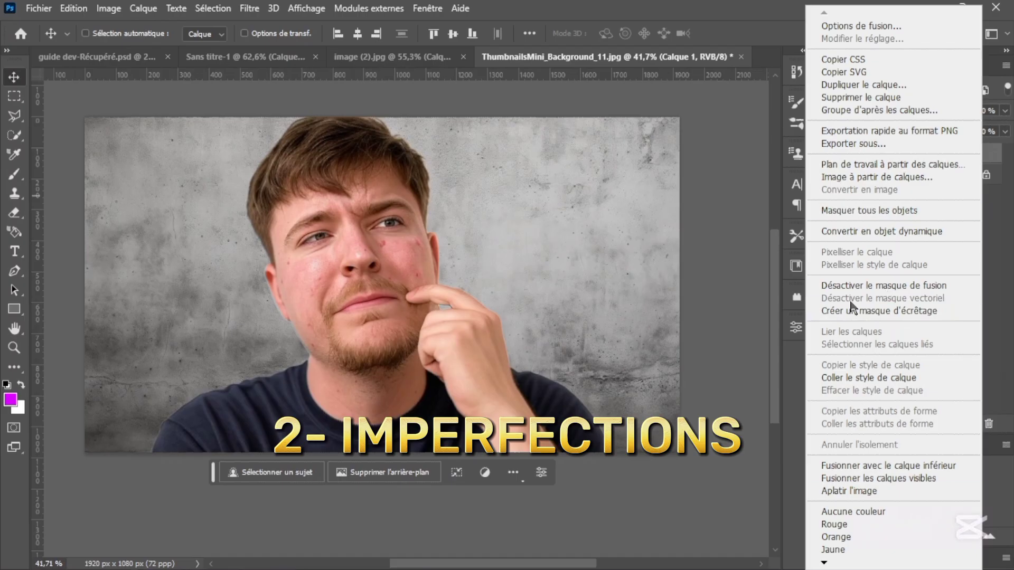
{"action": "right_click", "coordinate": [955, 152]}
{"action": "left_click", "coordinate": [908, 231]}
{"action": "right_click", "coordinate": [962, 154]}
{"action": "left_click", "coordinate": [813, 310]}
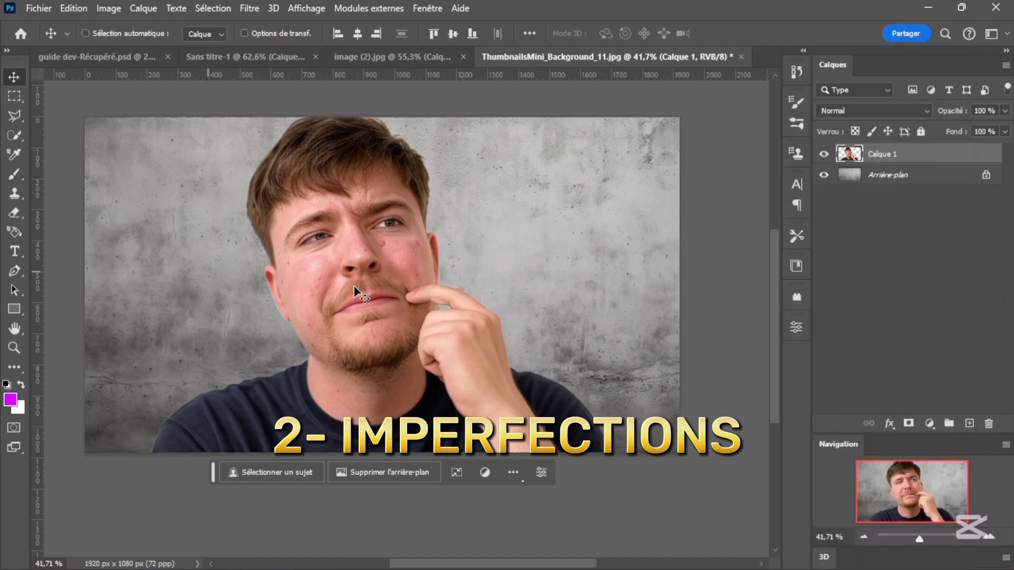
Remove the red spots on the image-left cheek and jaw using the content-aware Spot Healing Brush at size 11
{"action": "scroll", "coordinate": [354, 290], "scroll_direction": "up", "scroll_amount": 4}
{"action": "left_click", "coordinate": [14, 367]}
{"action": "left_click", "coordinate": [97, 294]}
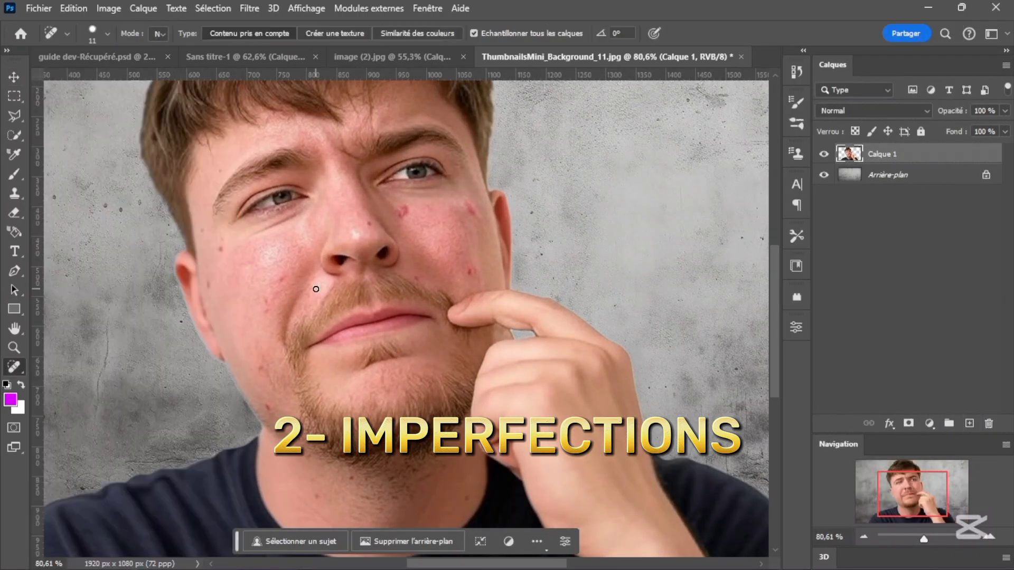
{"action": "scroll", "coordinate": [249, 303], "scroll_direction": "up", "scroll_amount": 6}
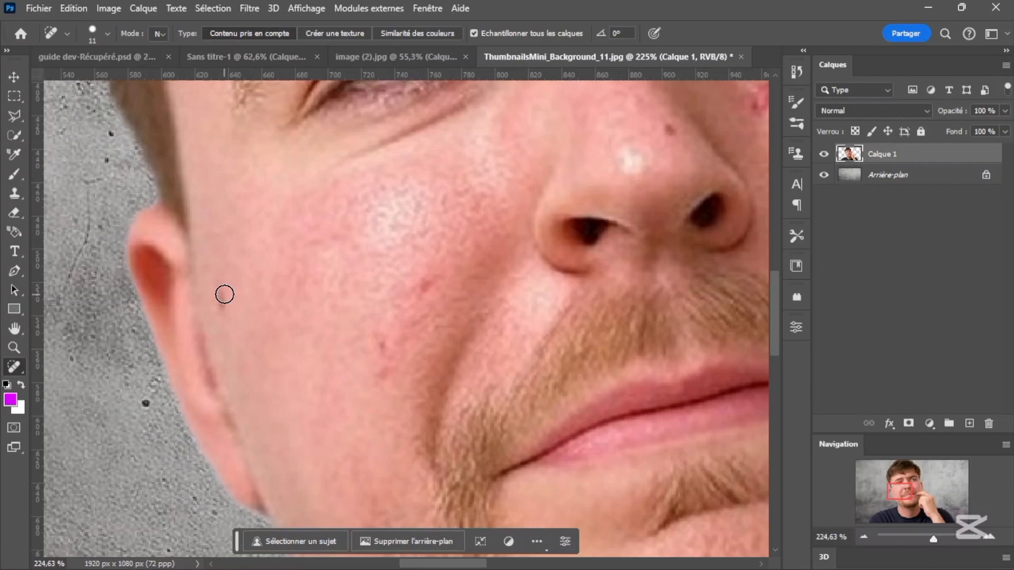
{"action": "left_click_drag", "start_coordinate": [329, 353], "coordinate": [305, 311]}
{"action": "left_click", "coordinate": [399, 244]}
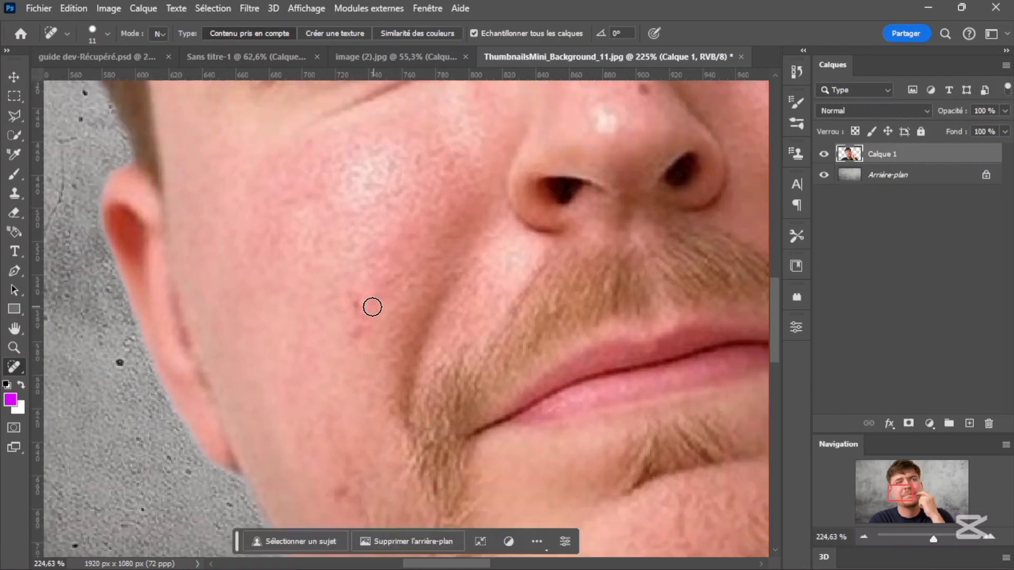
{"action": "left_click", "coordinate": [355, 335]}
{"action": "left_click_drag", "start_coordinate": [330, 372], "coordinate": [293, 206]}
{"action": "left_click_drag", "start_coordinate": [394, 456], "coordinate": [307, 471]}
{"action": "left_click_drag", "start_coordinate": [422, 137], "coordinate": [307, 470]}
Heal the blemishes beside the nose, on the image-right cheek and above the moustache
{"action": "left_click", "coordinate": [399, 256]}
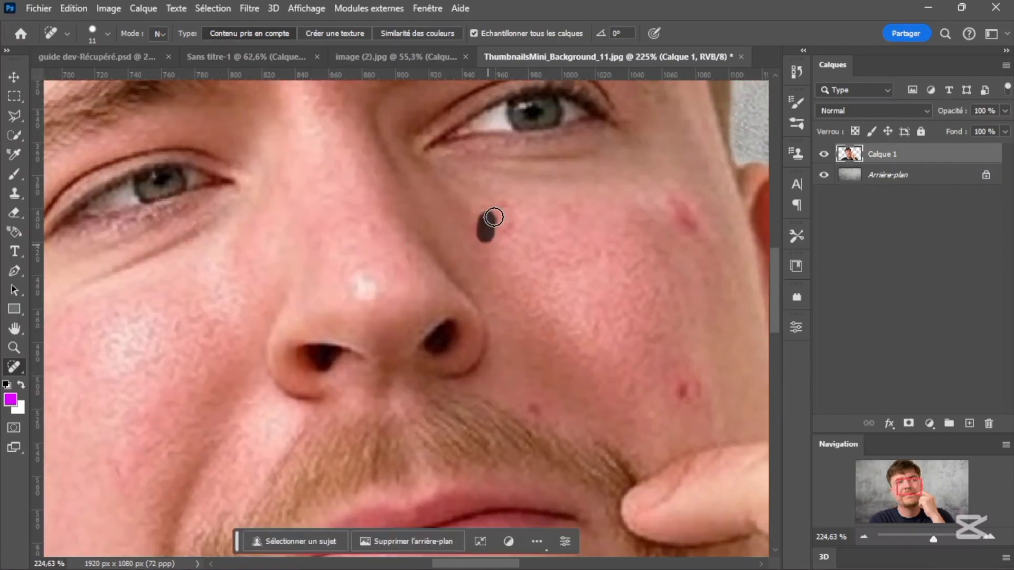
{"action": "left_click_drag", "start_coordinate": [673, 201], "coordinate": [432, 279]}
{"action": "scroll", "coordinate": [433, 278], "scroll_direction": "up", "scroll_amount": 2}
{"action": "left_click_drag", "start_coordinate": [471, 325], "coordinate": [471, 328]}
{"action": "scroll", "coordinate": [466, 263], "scroll_direction": "down", "scroll_amount": 5}
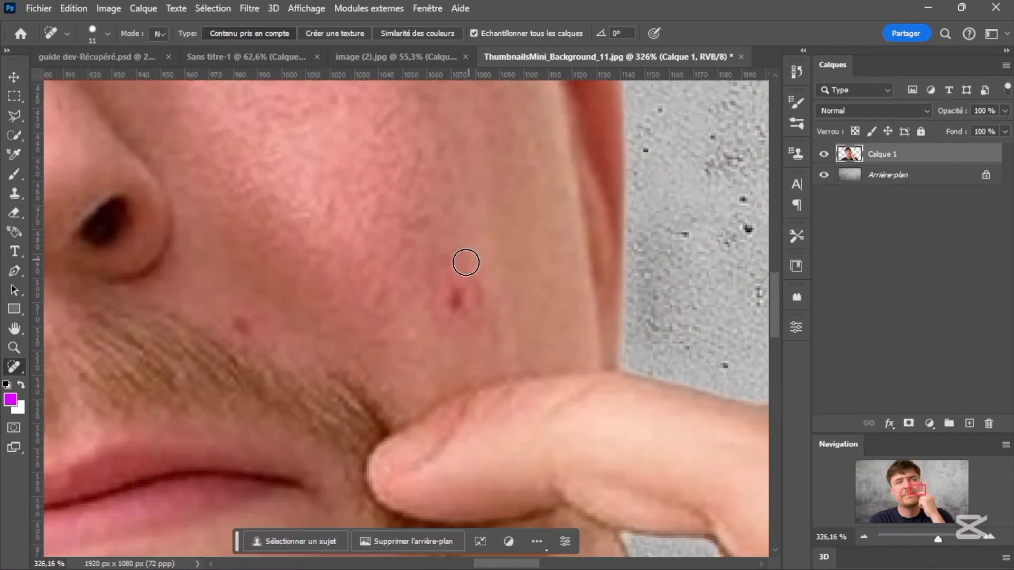
{"action": "mouse_move", "coordinate": [181, 433]}
{"action": "left_mouse_down"}
{"action": "mouse_move", "coordinate": [344, 278]}
{"action": "mouse_move", "coordinate": [369, 121]}
{"action": "left_mouse_up"}
Heal the dark spots on the neck below the beard with the Spot Healing Brush
{"action": "scroll", "coordinate": [344, 279], "scroll_direction": "down", "scroll_amount": 6}
{"action": "scroll", "coordinate": [338, 232], "scroll_direction": "up", "scroll_amount": 4}
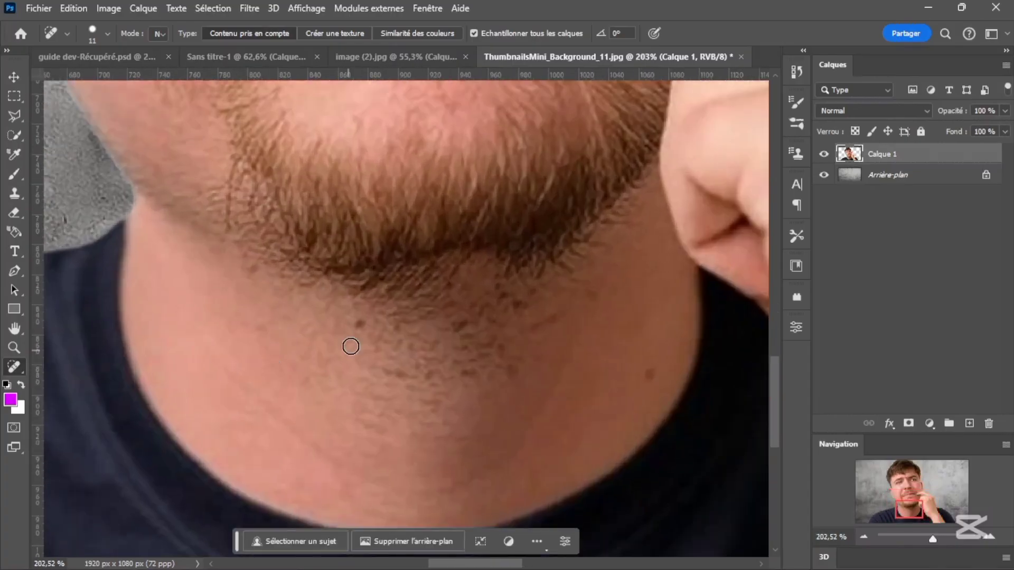
{"action": "scroll", "coordinate": [251, 277], "scroll_direction": "up", "scroll_amount": 1}
{"action": "left_click", "coordinate": [252, 277]}
{"action": "left_click_drag", "start_coordinate": [551, 399], "coordinate": [379, 330]}
{"action": "left_click_drag", "start_coordinate": [486, 258], "coordinate": [480, 267]}
{"action": "scroll", "coordinate": [422, 353], "scroll_direction": "down", "scroll_amount": 7}
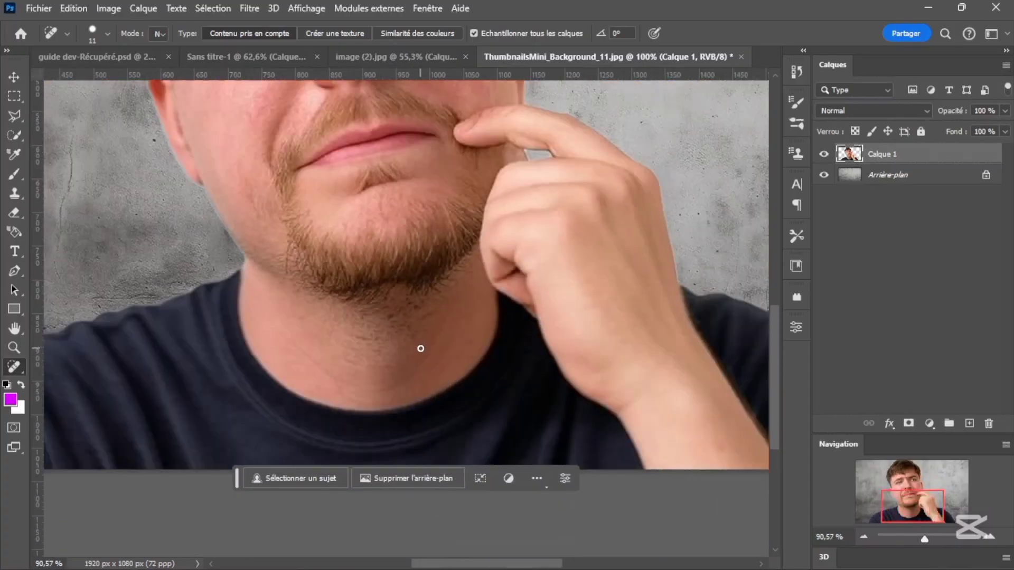
Convert the retouched portrait layer Calque 1 into a smart object
{"action": "scroll", "coordinate": [422, 317], "scroll_direction": "up", "scroll_amount": 5}
{"action": "mouse_move", "coordinate": [380, 246]}
{"action": "left_mouse_down"}
{"action": "mouse_move", "coordinate": [442, 294]}
{"action": "mouse_move", "coordinate": [488, 255]}
{"action": "left_mouse_up"}
{"action": "scroll", "coordinate": [263, 212], "scroll_direction": "up", "scroll_amount": 2}
{"action": "scroll", "coordinate": [417, 407], "scroll_direction": "up", "scroll_amount": 2}
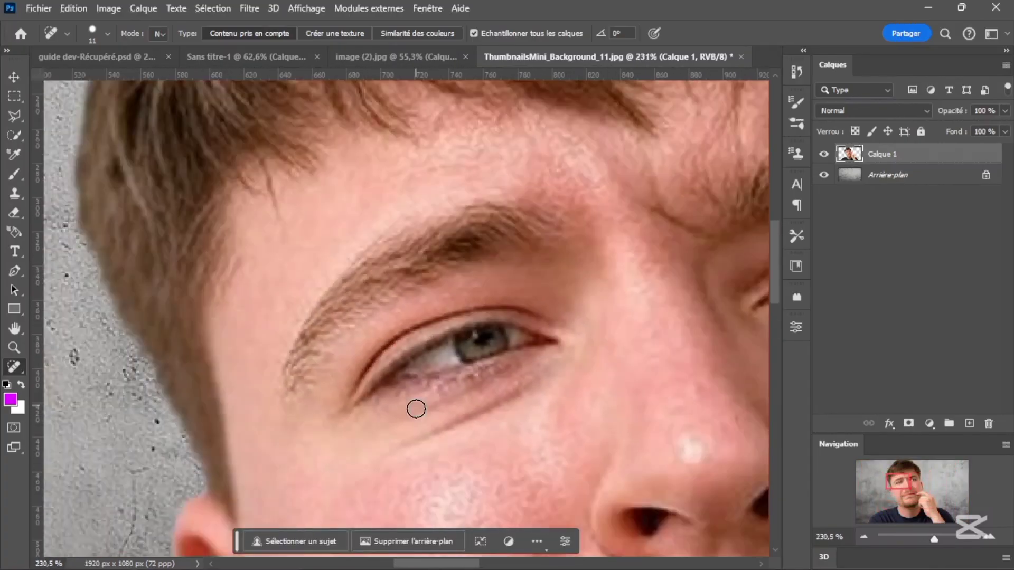
{"action": "scroll", "coordinate": [416, 407], "scroll_direction": "down", "scroll_amount": 8}
{"action": "right_click", "coordinate": [962, 155]}
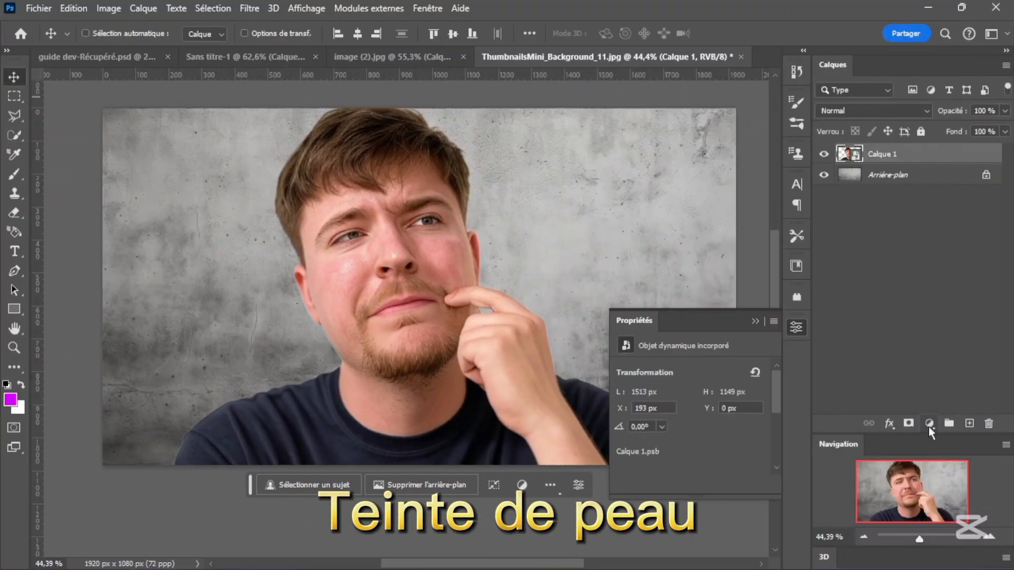
Add a Gradient Map adjustment clipped to the portrait layer and give it a dark-to-orange skin-tone gradient
{"action": "left_click", "coordinate": [929, 423]}
{"action": "left_click", "coordinate": [945, 402]}
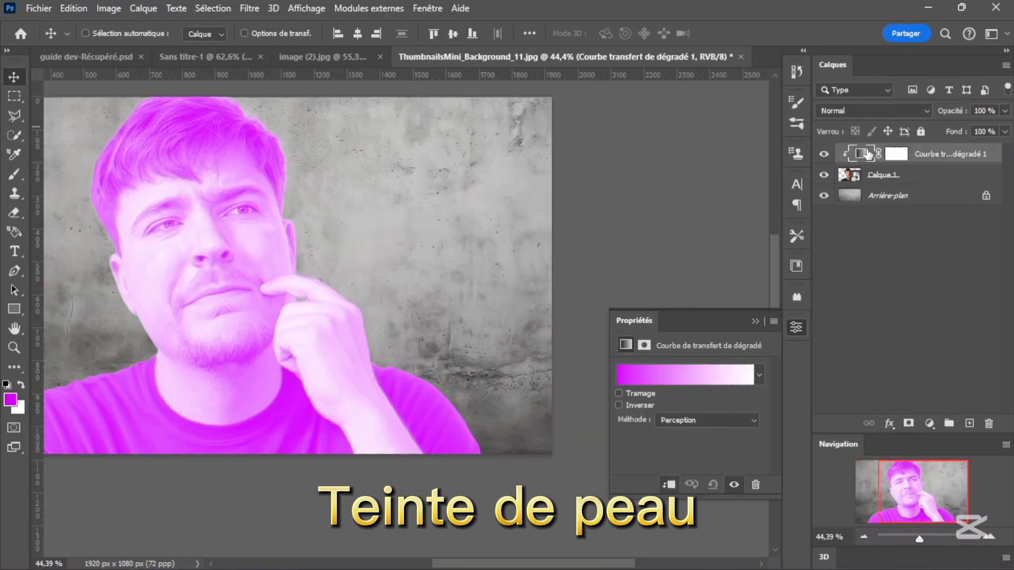
{"action": "left_click", "coordinate": [702, 372]}
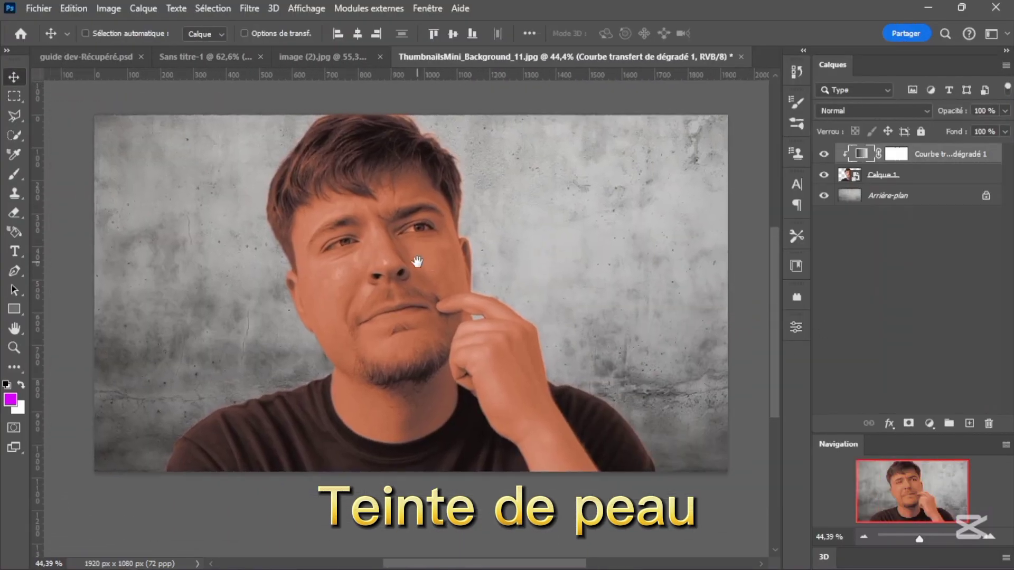
Set the Brush tool's flow to 5 % and invert the gradient map's layer mask to black
{"action": "key", "text": "b"}
{"action": "left_click", "coordinate": [896, 154]}
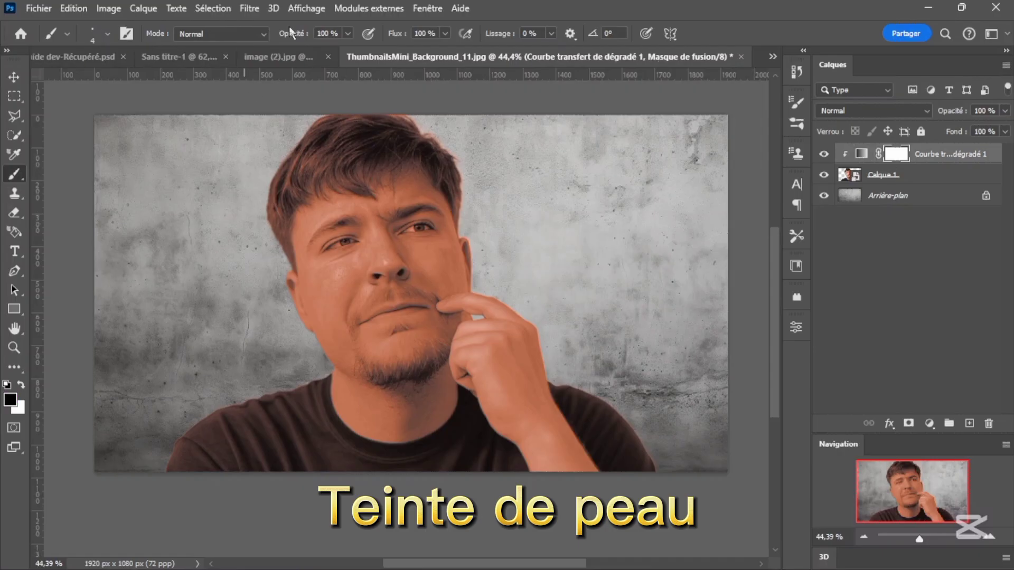
{"action": "left_click", "coordinate": [107, 34]}
{"action": "left_click", "coordinate": [438, 33]}
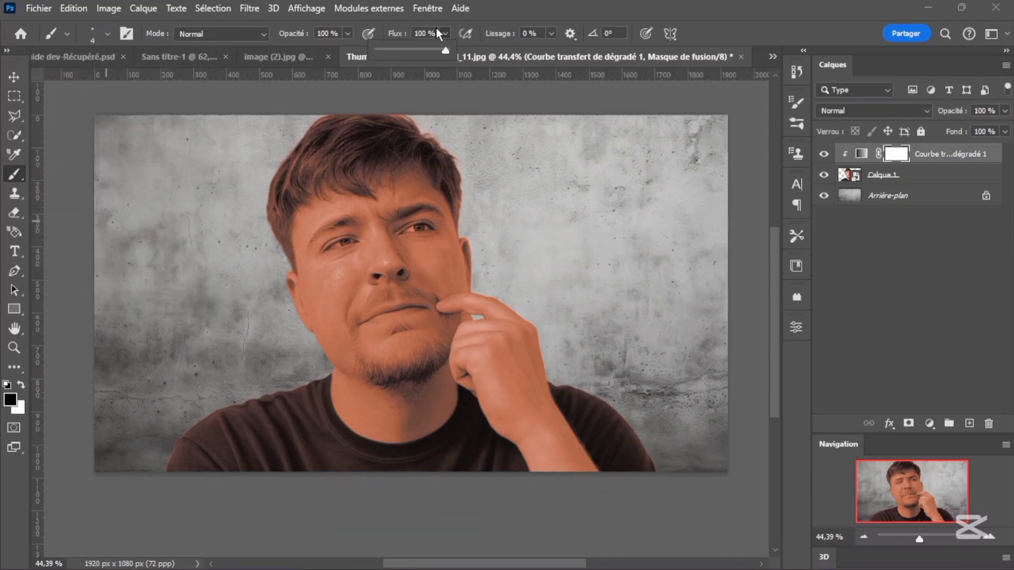
{"action": "type", "text": "5"}
{"action": "key", "text": "Return"}
{"action": "key", "text": "ctrl+i"}
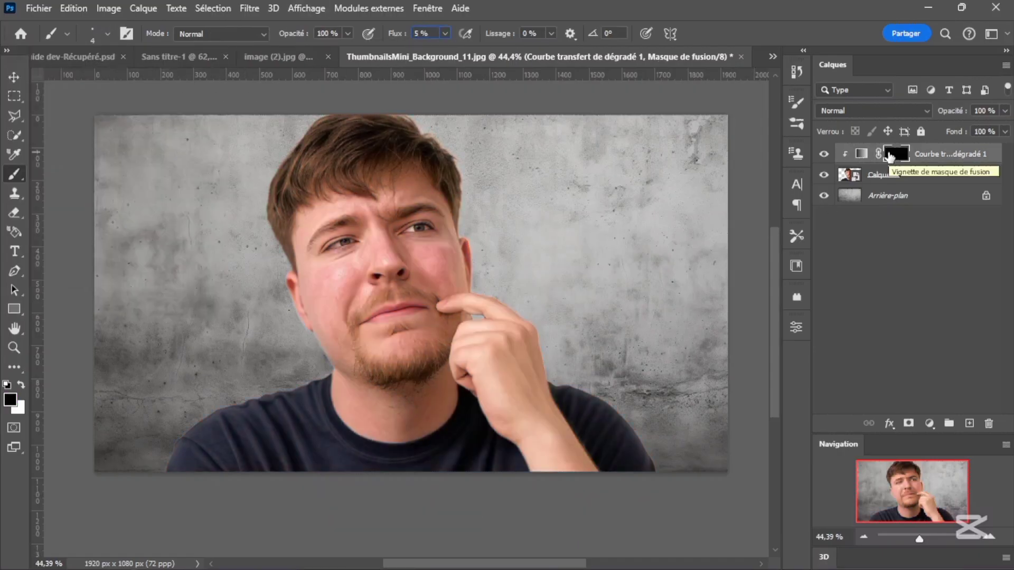
Set the brush flow to 7 % and paint white on the gradient map's mask over the image-left cheek
{"action": "scroll", "coordinate": [380, 256], "scroll_direction": "up", "scroll_amount": 12}
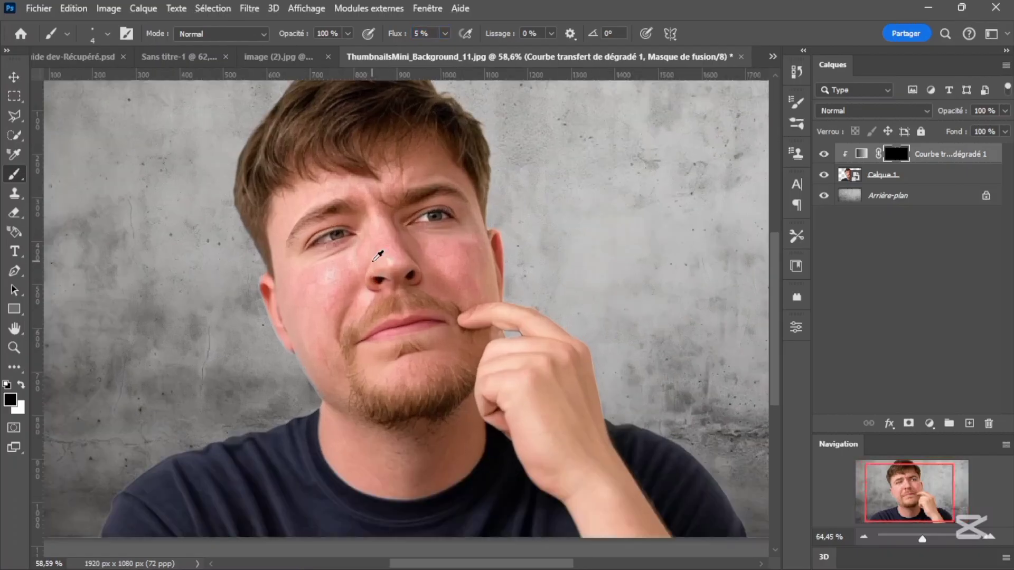
{"action": "left_click_drag", "start_coordinate": [305, 262], "coordinate": [328, 265]}
{"action": "scroll", "coordinate": [274, 246], "scroll_direction": "up", "scroll_amount": 3}
{"action": "left_click", "coordinate": [21, 384]}
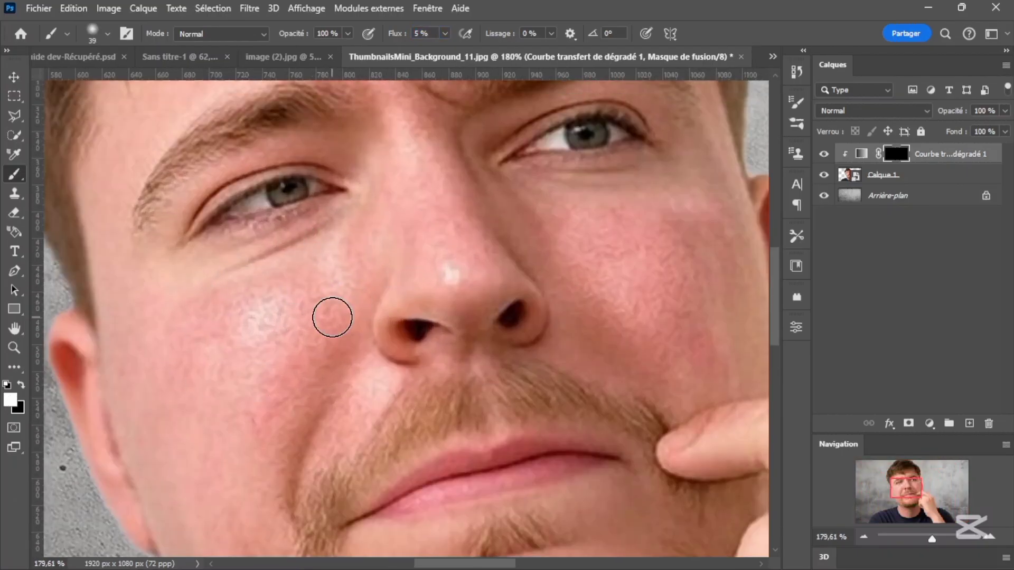
{"action": "key", "text": "Return"}
{"action": "left_click_drag", "start_coordinate": [229, 348], "coordinate": [273, 349]}
{"action": "left_click_drag", "start_coordinate": [273, 311], "coordinate": [187, 452]}
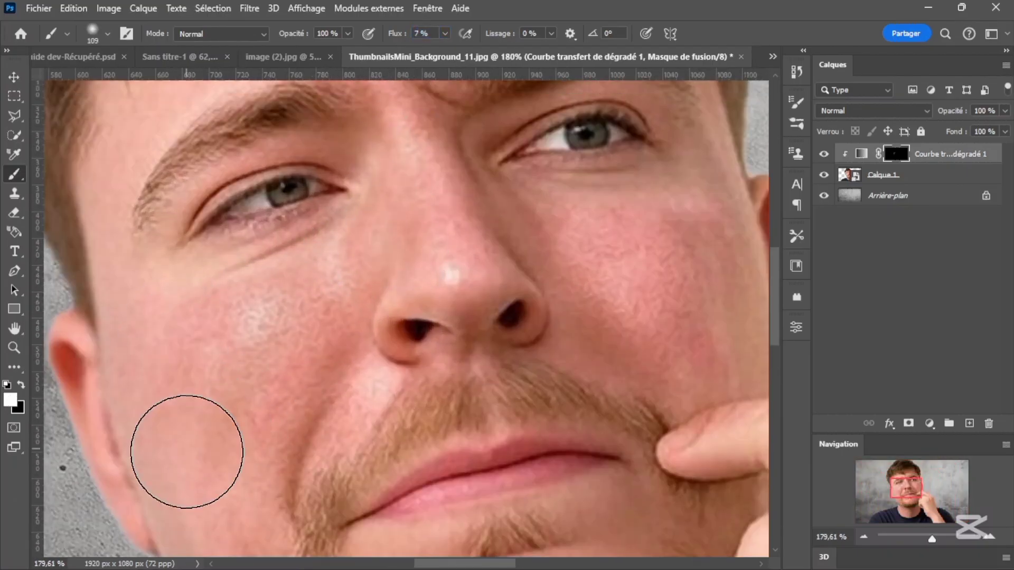
Paint white on the gradient map's mask over the neck below the beard to even its skin tone
{"action": "scroll", "coordinate": [719, 323], "scroll_direction": "down", "scroll_amount": 10}
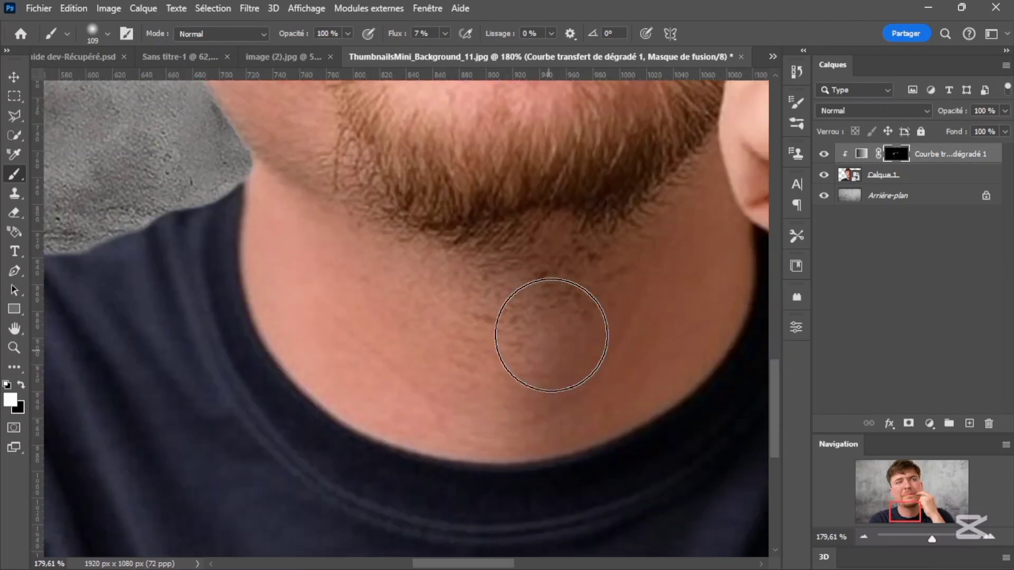
{"action": "left_click_drag", "start_coordinate": [586, 305], "coordinate": [425, 353]}
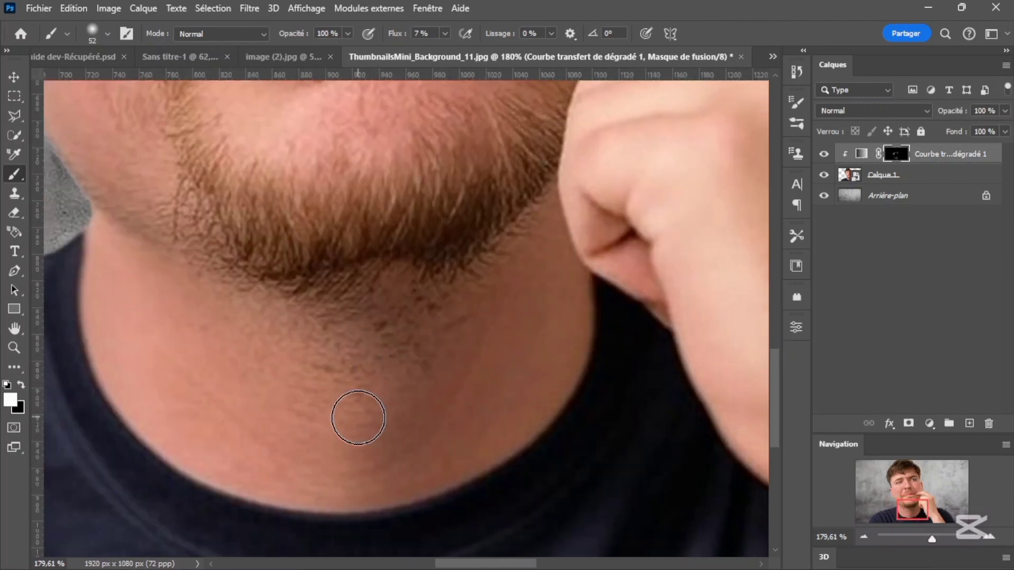
{"action": "left_click_drag", "start_coordinate": [586, 243], "coordinate": [465, 316]}
Paint the skin tone over the hand and fingers on the gradient map's mask, using a smaller brush for the fingers
{"action": "scroll", "coordinate": [612, 423], "scroll_direction": "down", "scroll_amount": 3}
{"action": "mouse_move", "coordinate": [618, 401]}
{"action": "left_mouse_down"}
{"action": "mouse_move", "coordinate": [509, 258]}
{"action": "mouse_move", "coordinate": [503, 271]}
{"action": "left_mouse_up"}
{"action": "left_click_drag", "start_coordinate": [503, 271], "coordinate": [536, 271]}
{"action": "left_click_drag", "start_coordinate": [609, 441], "coordinate": [606, 359]}
{"action": "left_click_drag", "start_coordinate": [515, 151], "coordinate": [544, 319]}
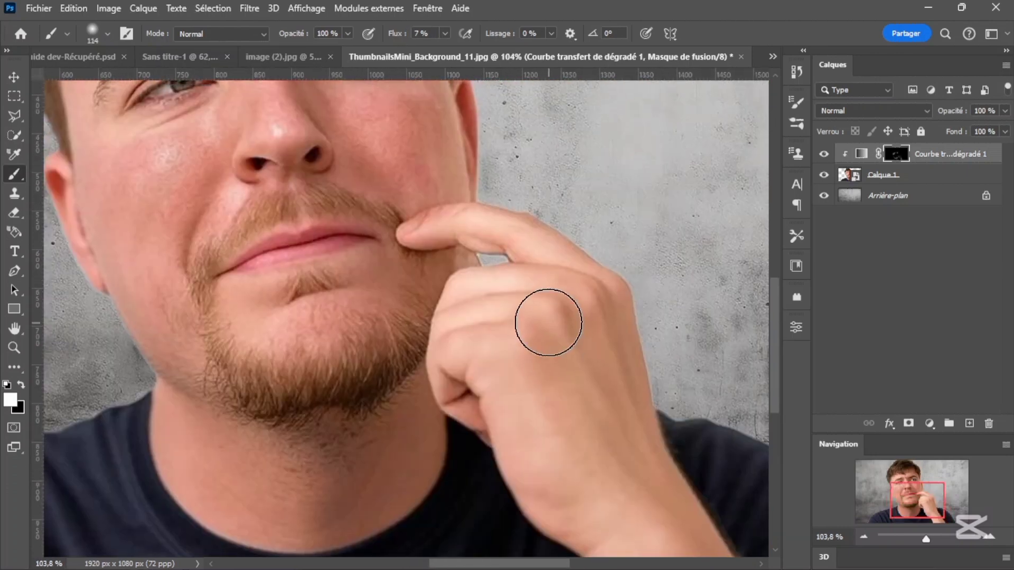
{"action": "scroll", "coordinate": [557, 273], "scroll_direction": "up", "scroll_amount": 2}
{"action": "left_click_drag", "start_coordinate": [547, 266], "coordinate": [519, 279]}
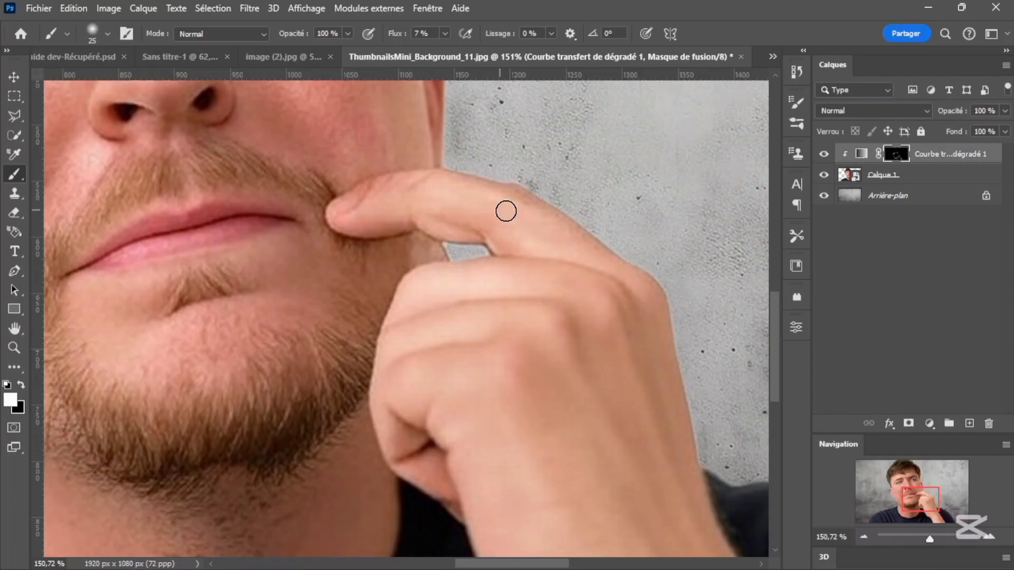
Paint the skin tone over the image-right side of the face, including the cheek, ear and eye area, on the mask
{"action": "left_click_drag", "start_coordinate": [318, 162], "coordinate": [388, 410]}
{"action": "left_click_drag", "start_coordinate": [399, 289], "coordinate": [434, 289]}
{"action": "scroll", "coordinate": [336, 264], "scroll_direction": "up", "scroll_amount": 2}
{"action": "scroll", "coordinate": [346, 267], "scroll_direction": "up", "scroll_amount": 2}
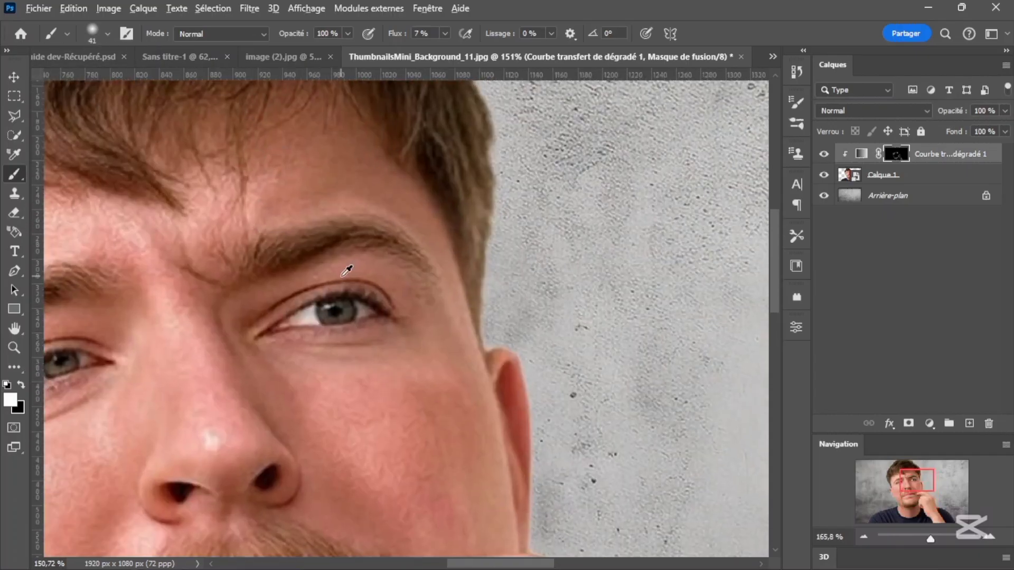
{"action": "left_click_drag", "start_coordinate": [530, 364], "coordinate": [457, 190]}
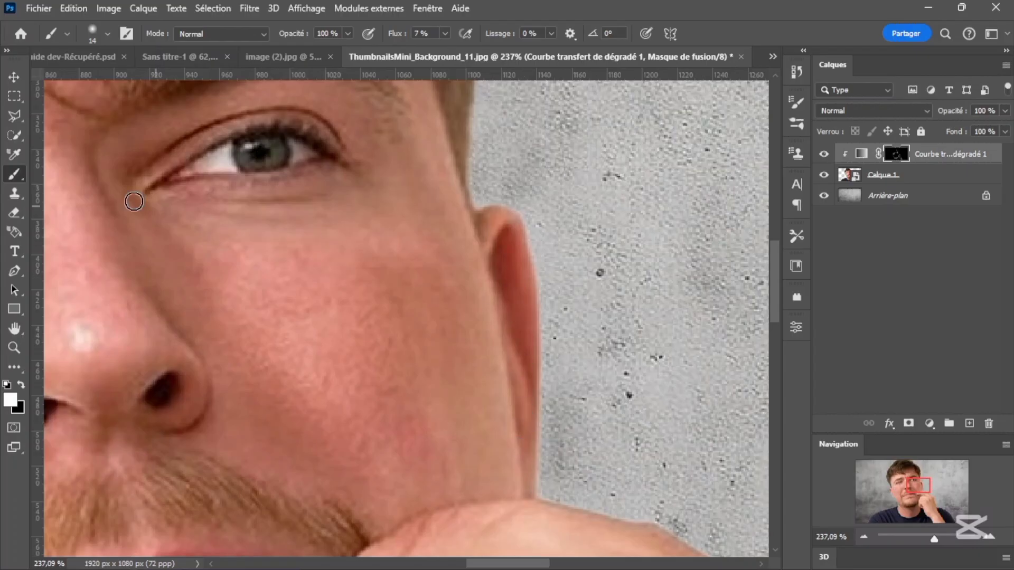
{"action": "mouse_move", "coordinate": [134, 201]}
{"action": "left_mouse_down"}
{"action": "mouse_move", "coordinate": [452, 233]}
{"action": "mouse_move", "coordinate": [504, 226]}
{"action": "left_mouse_up"}
{"action": "left_click_drag", "start_coordinate": [369, 337], "coordinate": [384, 338]}
Paint the skin tone over the forehead, temple and skin around the image-left eye on the gradient map's mask
{"action": "left_click_drag", "start_coordinate": [140, 348], "coordinate": [428, 461]}
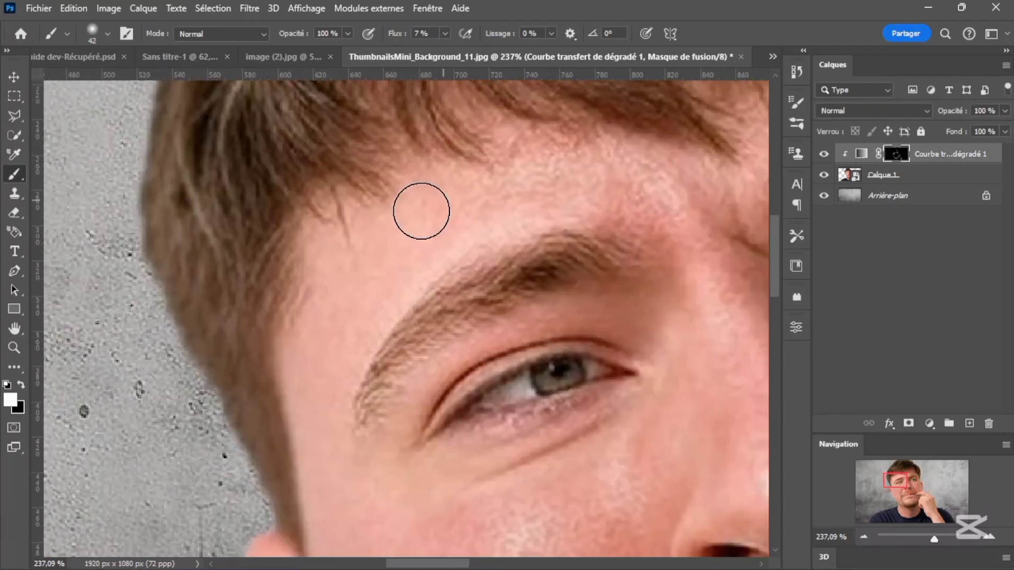
{"action": "scroll", "coordinate": [370, 174], "scroll_direction": "down", "scroll_amount": 3}
{"action": "scroll", "coordinate": [390, 285], "scroll_direction": "down", "scroll_amount": 3}
{"action": "mouse_move", "coordinate": [390, 285]}
{"action": "left_mouse_down"}
{"action": "mouse_move", "coordinate": [362, 303]}
{"action": "mouse_move", "coordinate": [316, 251]}
{"action": "left_mouse_up"}
{"action": "left_click_drag", "start_coordinate": [719, 195], "coordinate": [412, 369]}
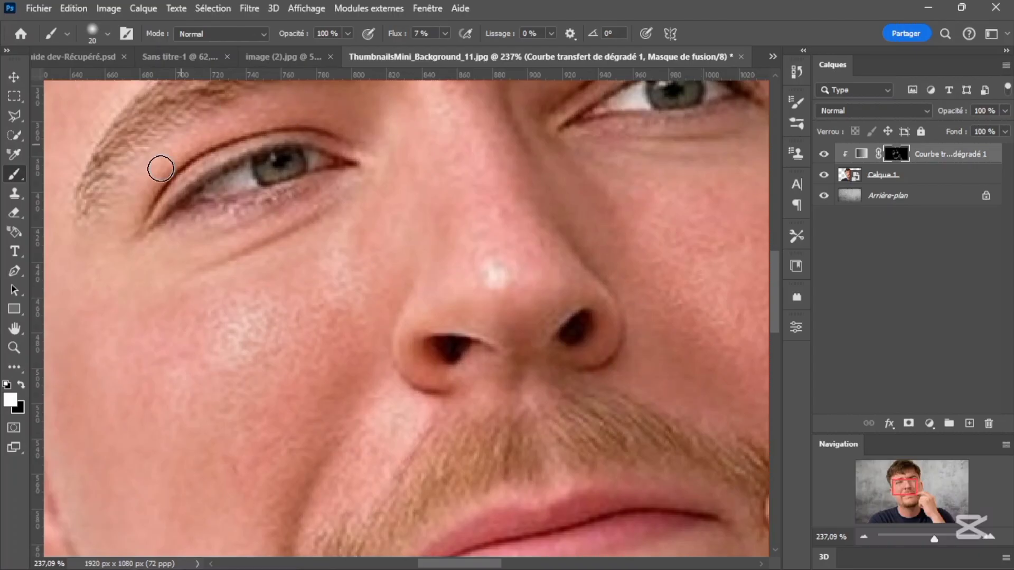
Compare the portrait with and without the gradient map adjustment, leaving the adjustment layer shown
{"action": "scroll", "coordinate": [194, 263], "scroll_direction": "down", "scroll_amount": 8}
{"action": "left_click", "coordinate": [824, 154]}
{"action": "left_click", "coordinate": [824, 153]}
Hide the rulers and extras, and select the portrait layer Calque 1
{"action": "key", "text": "ctrl+r"}
{"action": "key", "text": "ctrl+h"}
{"action": "left_click_drag", "start_coordinate": [369, 295], "coordinate": [368, 236]}
{"action": "scroll", "coordinate": [354, 234], "scroll_direction": "up", "scroll_amount": 3}
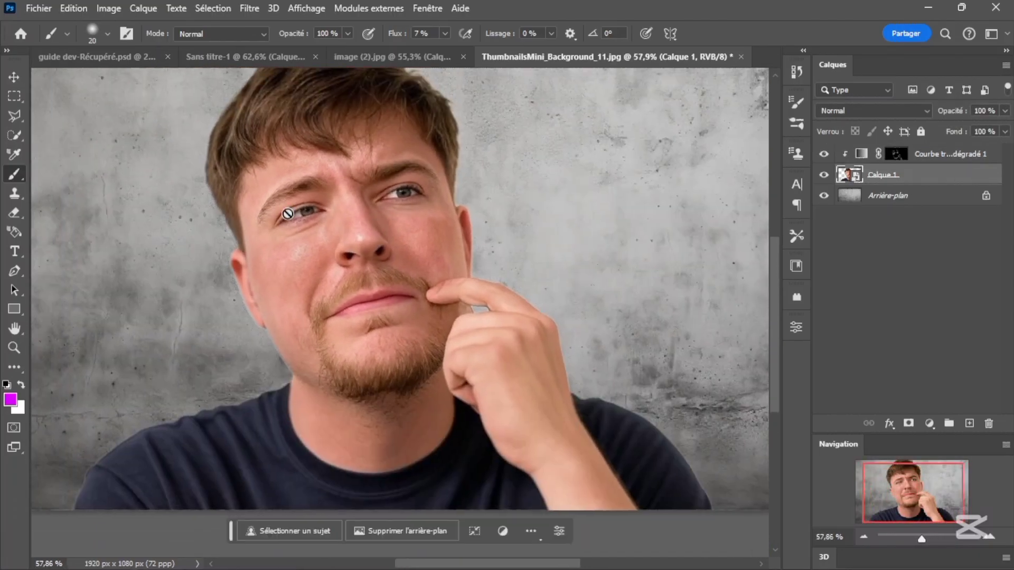
{"action": "scroll", "coordinate": [354, 218], "scroll_direction": "down", "scroll_amount": 3}
{"action": "scroll", "coordinate": [176, 229], "scroll_direction": "up", "scroll_amount": 10}
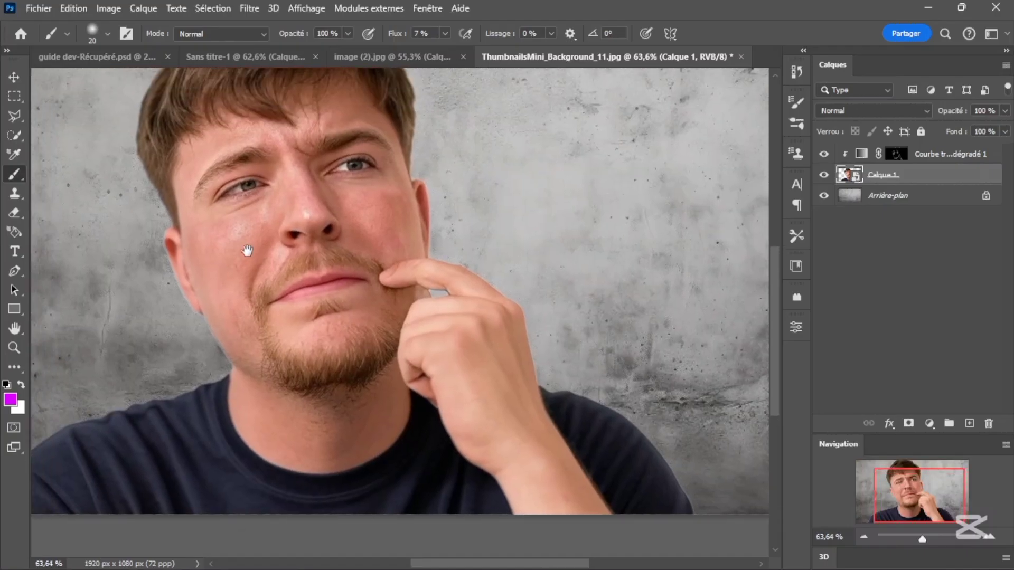
{"action": "scroll", "coordinate": [254, 223], "scroll_direction": "down", "scroll_amount": 5}
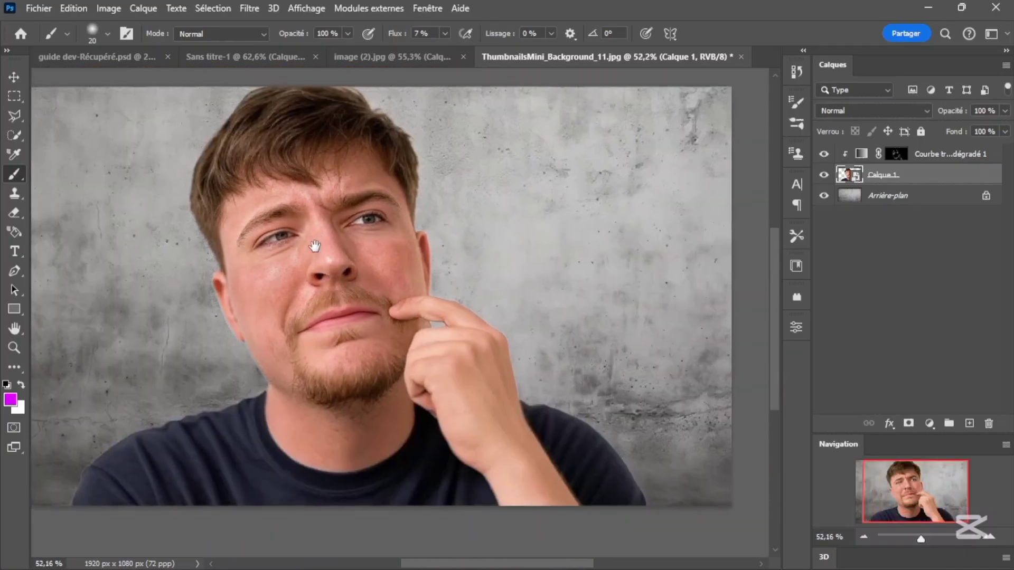
Add a darkening Curves adjustment above the gradient map, clip it to the portrait, and invert its mask to black
{"action": "left_click", "coordinate": [987, 164]}
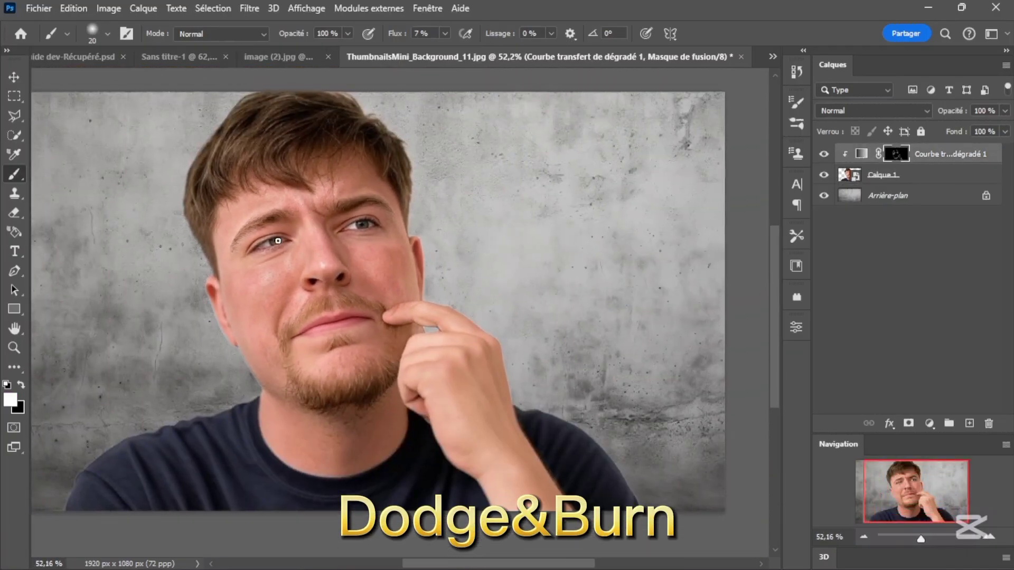
{"action": "left_click", "coordinate": [929, 424]}
{"action": "left_click", "coordinate": [875, 236]}
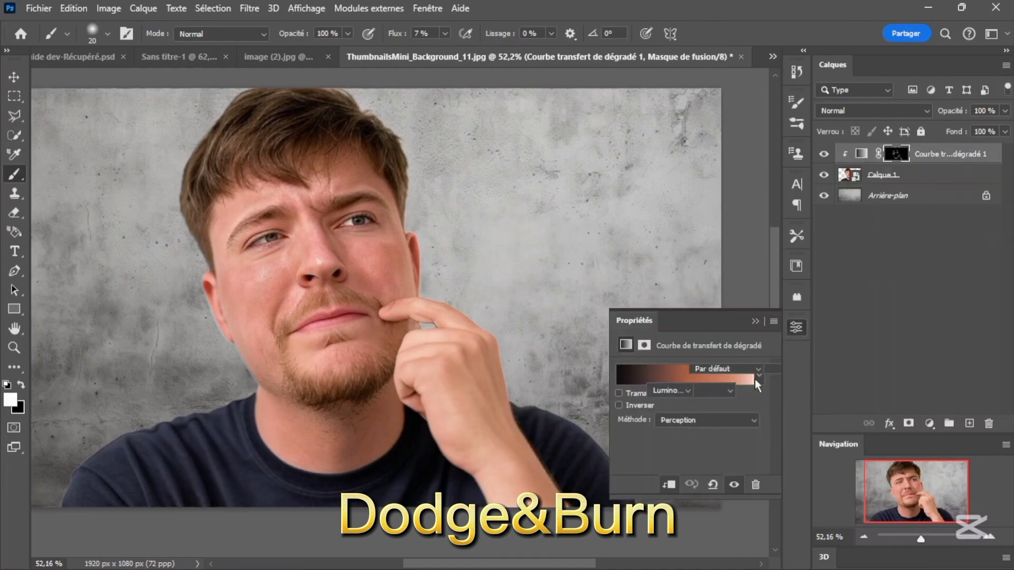
{"action": "left_click_drag", "start_coordinate": [707, 405], "coordinate": [707, 434]}
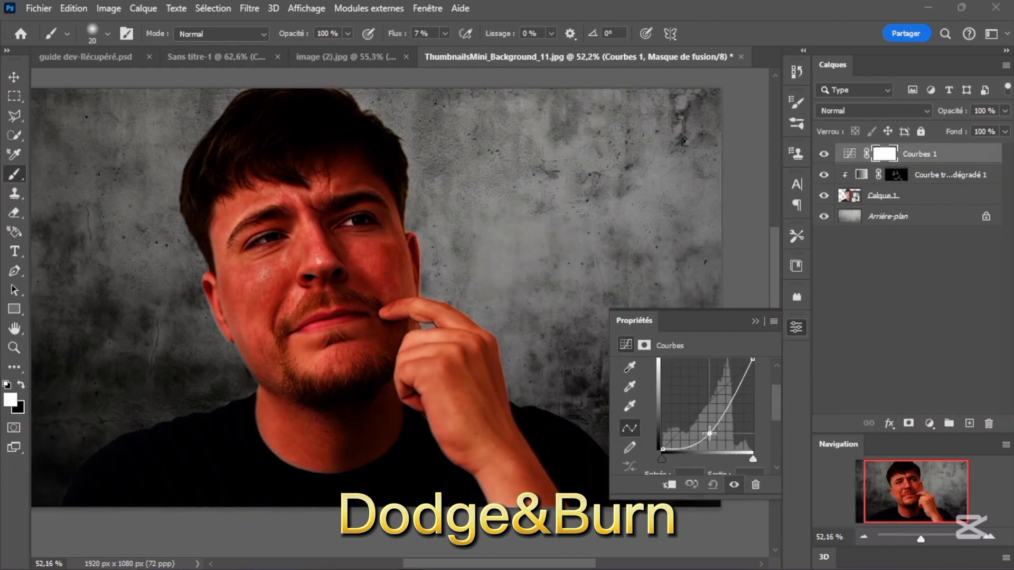
{"action": "left_click", "coordinate": [669, 484]}
{"action": "left_click", "coordinate": [755, 321]}
{"action": "key", "text": "ctrl+i"}
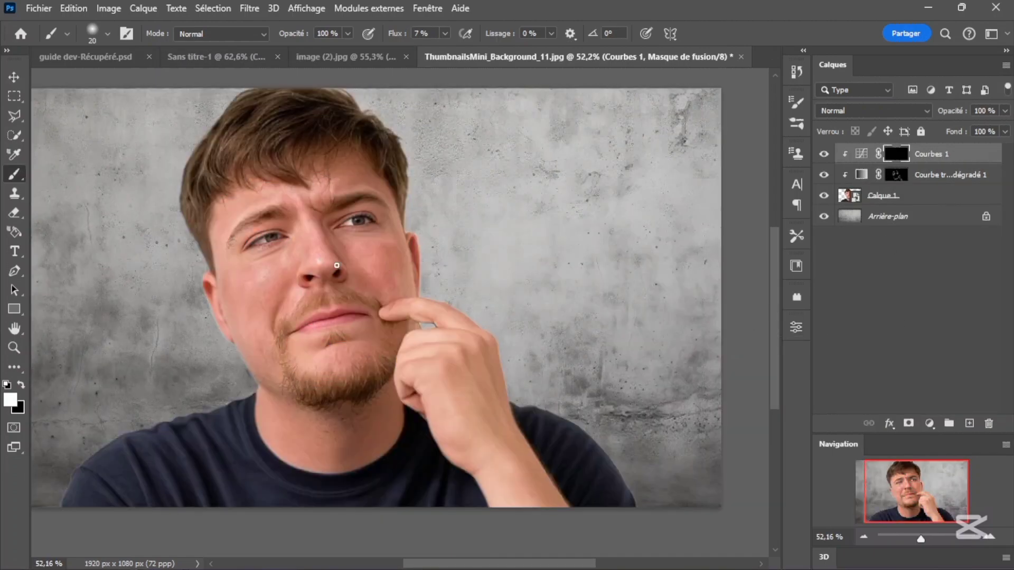
Add a second, brightening Curves adjustment clipped to the portrait and invert its mask to black
{"action": "left_click", "coordinate": [929, 424]}
{"action": "left_click", "coordinate": [871, 292]}
{"action": "left_click_drag", "start_coordinate": [688, 423], "coordinate": [689, 403]}
{"action": "left_click", "coordinate": [669, 483]}
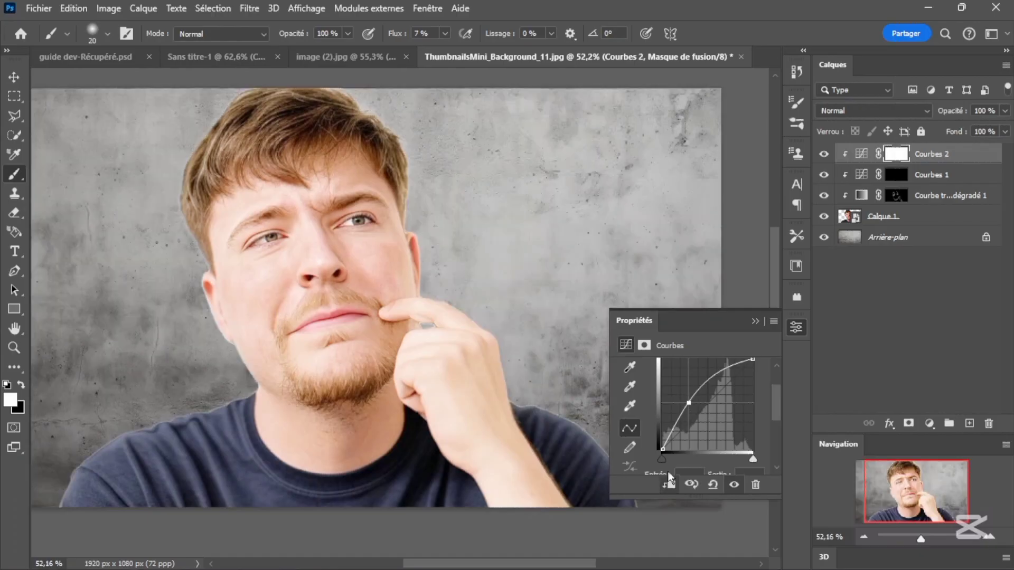
{"action": "left_click", "coordinate": [755, 321]}
{"action": "key", "text": "ctrl+i"}
Select the mask of the darkening curves Courbes 1 and shade the image-right side of the forehead with a 53 px white brush
{"action": "scroll", "coordinate": [353, 312], "scroll_direction": "down", "scroll_amount": 1}
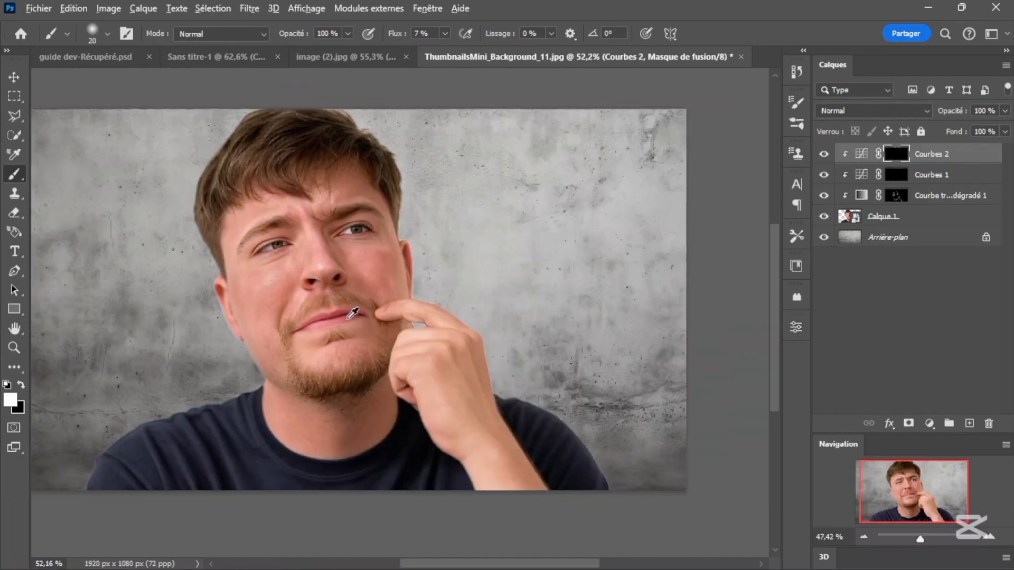
{"action": "scroll", "coordinate": [353, 312], "scroll_direction": "up", "scroll_amount": 9}
{"action": "left_click", "coordinate": [897, 177]}
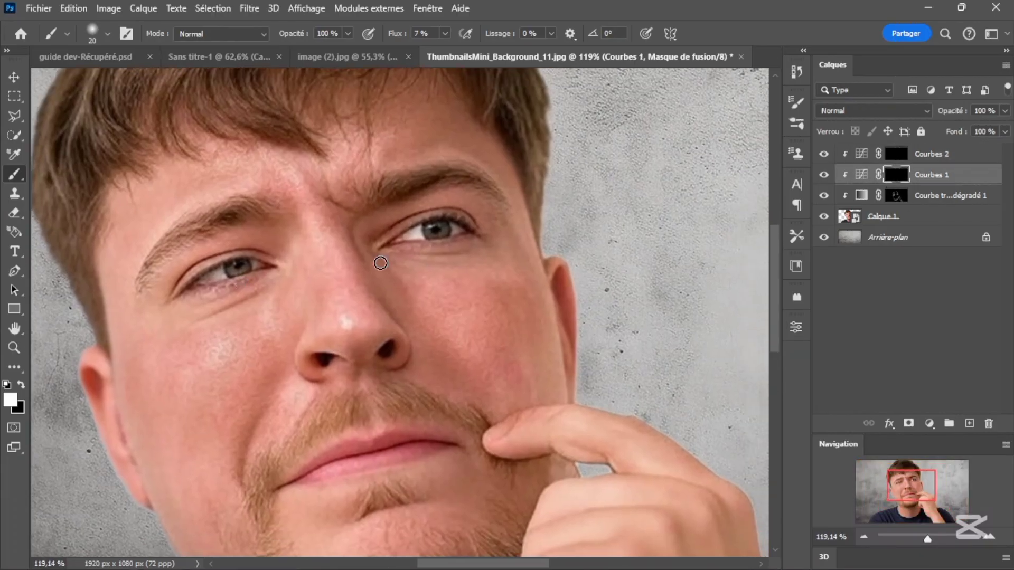
{"action": "scroll", "coordinate": [380, 263], "scroll_direction": "up", "scroll_amount": 3}
{"action": "mouse_move", "coordinate": [399, 291]}
{"action": "left_mouse_down"}
{"action": "mouse_move", "coordinate": [297, 326]}
{"action": "mouse_move", "coordinate": [319, 283]}
{"action": "mouse_move", "coordinate": [325, 207]}
{"action": "mouse_move", "coordinate": [323, 221]}
{"action": "left_mouse_up"}
{"action": "scroll", "coordinate": [319, 282], "scroll_direction": "down", "scroll_amount": 12}
{"action": "scroll", "coordinate": [305, 310], "scroll_direction": "up", "scroll_amount": 4}
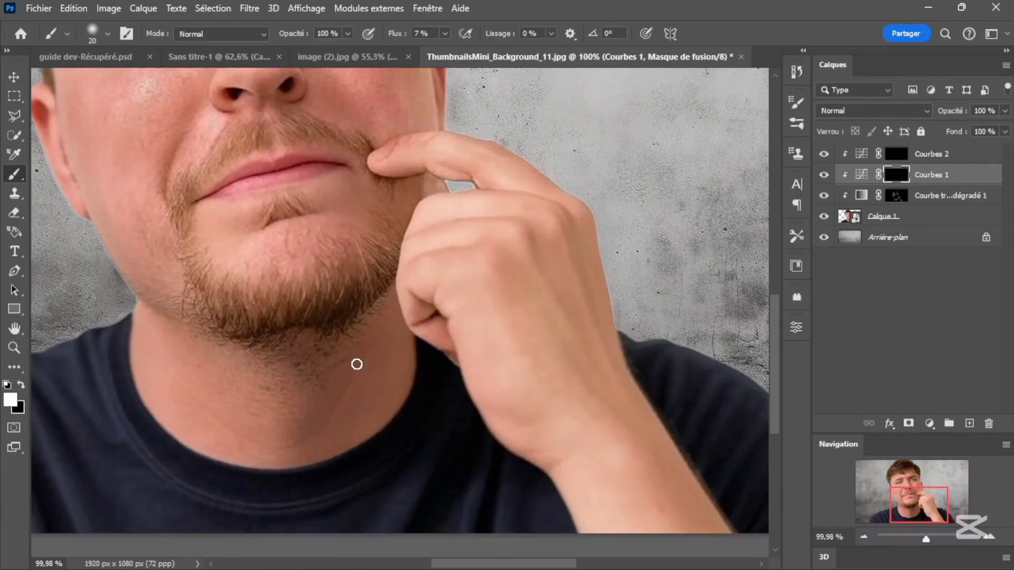
{"action": "scroll", "coordinate": [355, 362], "scroll_direction": "down", "scroll_amount": 3}
{"action": "scroll", "coordinate": [341, 243], "scroll_direction": "down", "scroll_amount": 1}
{"action": "scroll", "coordinate": [283, 192], "scroll_direction": "up", "scroll_amount": 4}
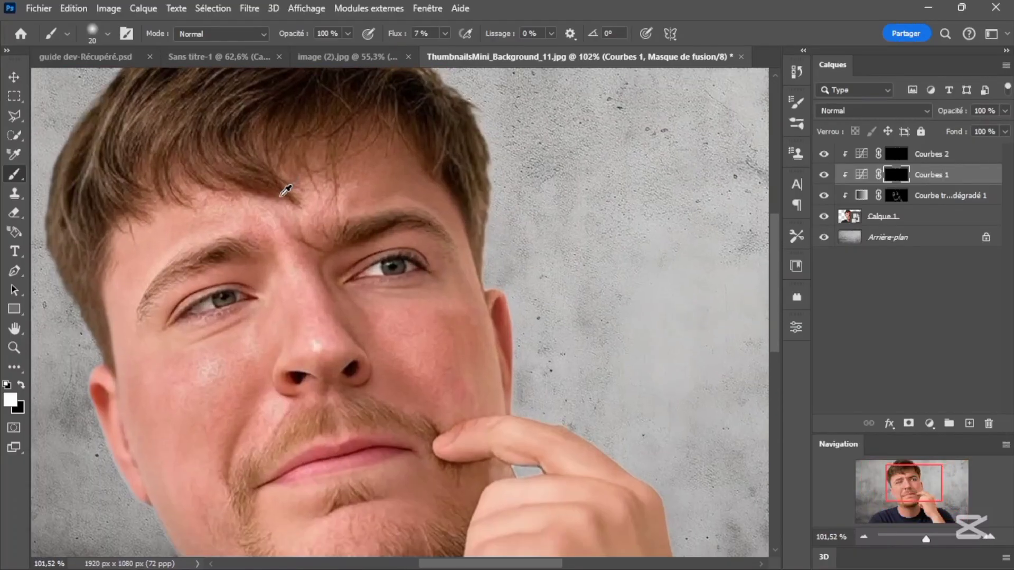
{"action": "scroll", "coordinate": [370, 301], "scroll_direction": "up", "scroll_amount": 1}
{"action": "right_click", "coordinate": [490, 154], "text": "alt"}
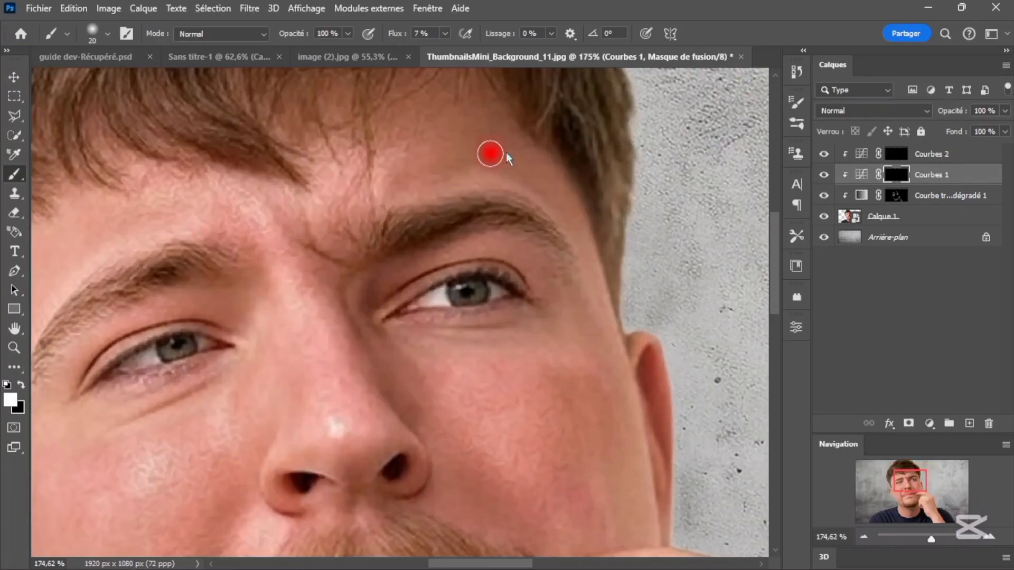
{"action": "scroll", "coordinate": [534, 181], "scroll_direction": "down", "scroll_amount": 8}
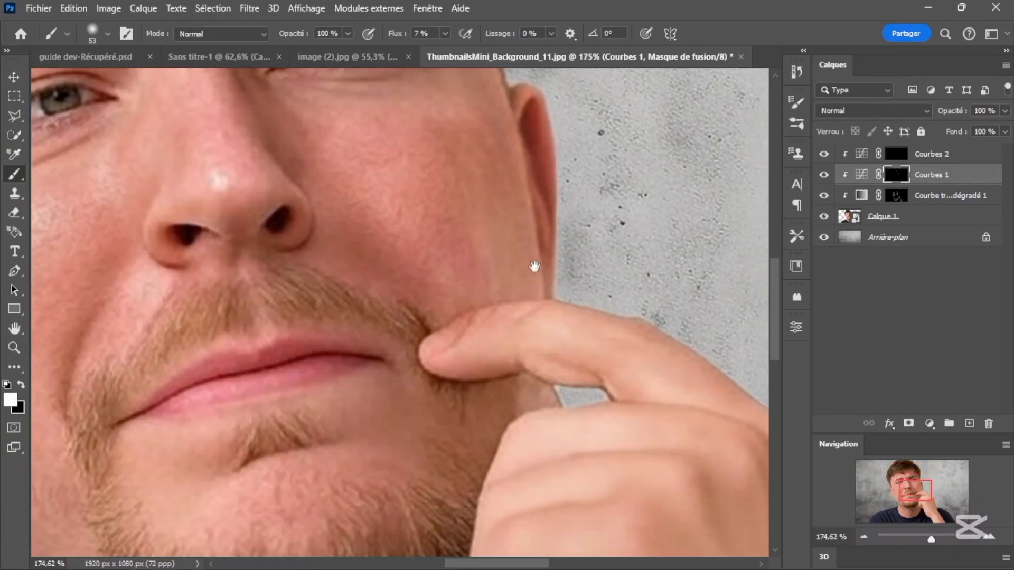
Shade the image-right edge of the face and the folds of the hand on the Courbes 1 mask with a 39 px brush
{"action": "right_click", "coordinate": [561, 304], "text": "alt"}
{"action": "scroll", "coordinate": [572, 282], "scroll_direction": "down", "scroll_amount": 4}
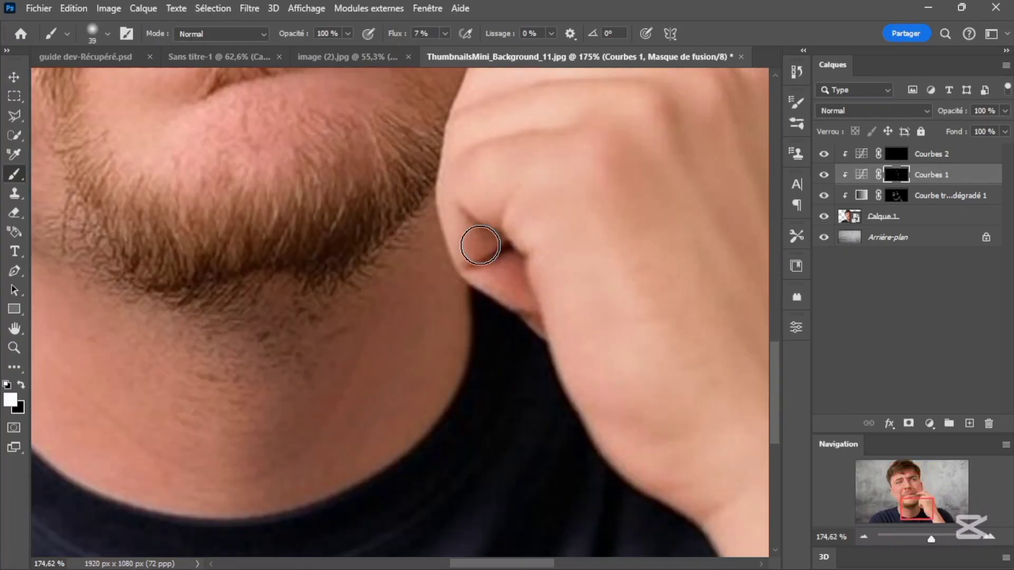
{"action": "scroll", "coordinate": [500, 398], "scroll_direction": "down", "scroll_amount": 5}
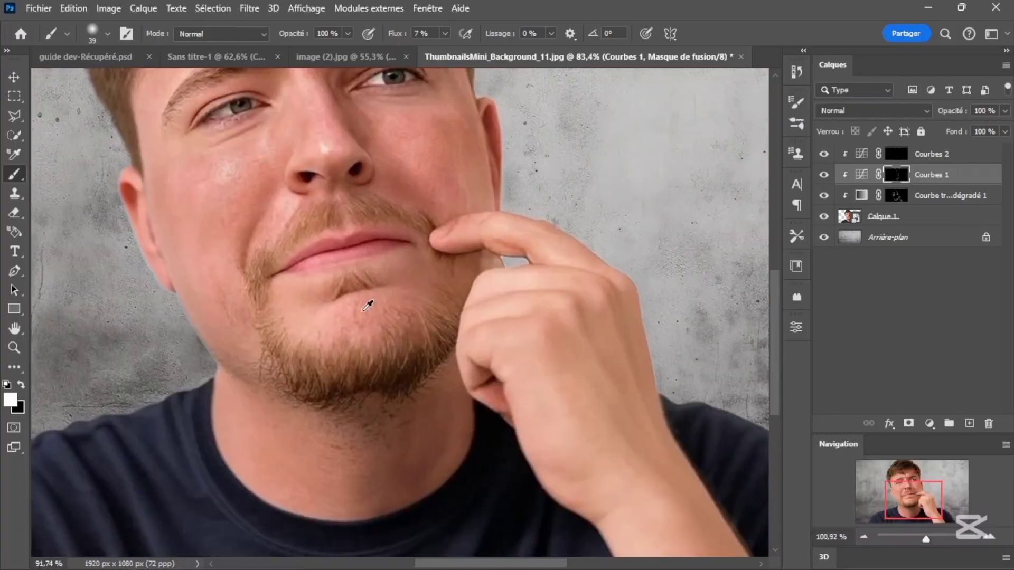
{"action": "scroll", "coordinate": [357, 334], "scroll_direction": "up", "scroll_amount": 5}
{"action": "scroll", "coordinate": [416, 363], "scroll_direction": "down", "scroll_amount": 4}
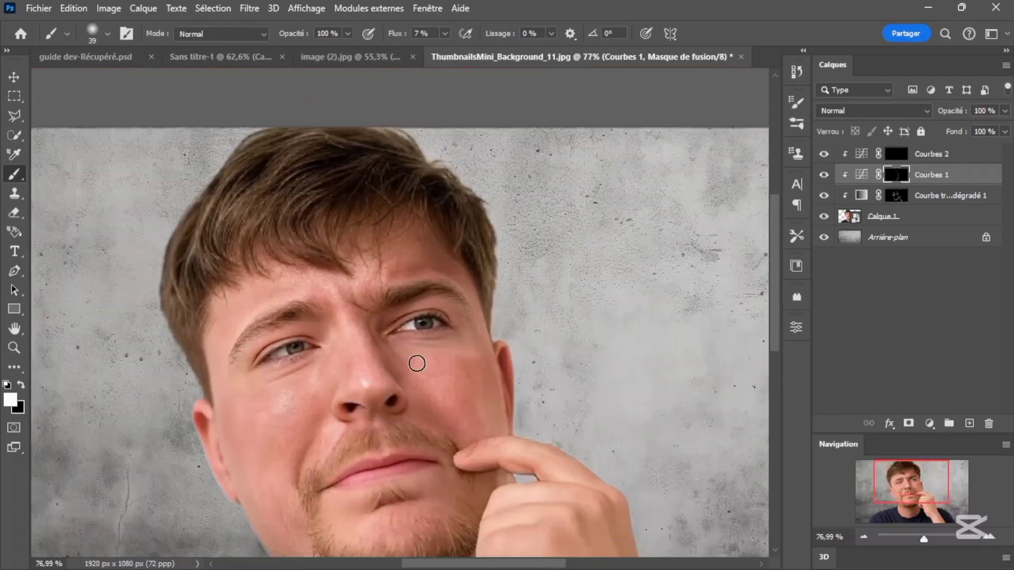
Shade the image-left cheek, ear edge and jawline on the darkening mask with the 39 px brush
{"action": "scroll", "coordinate": [416, 362], "scroll_direction": "up", "scroll_amount": 3}
{"action": "left_click_drag", "start_coordinate": [406, 451], "coordinate": [507, 412]}
{"action": "scroll", "coordinate": [236, 239], "scroll_direction": "up", "scroll_amount": 2}
{"action": "left_click_drag", "start_coordinate": [248, 433], "coordinate": [234, 158]}
{"action": "scroll", "coordinate": [234, 158], "scroll_direction": "up", "scroll_amount": 3}
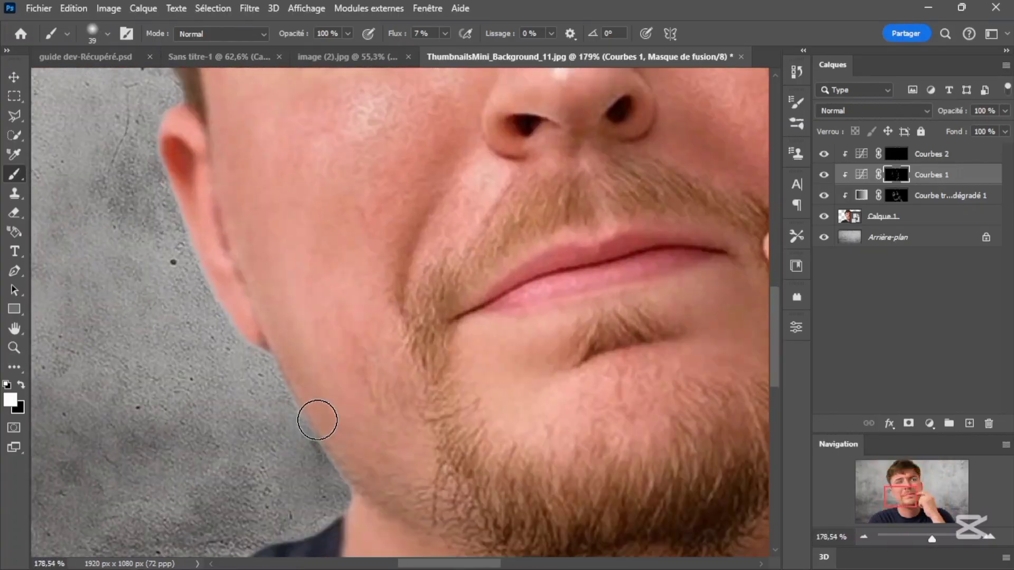
{"action": "left_click_drag", "start_coordinate": [461, 281], "coordinate": [454, 47]}
{"action": "scroll", "coordinate": [434, 515], "scroll_direction": "down", "scroll_amount": 3}
Shade both sides of the nose and the inner eye sockets on the darkening mask with a 33 px brush
{"action": "left_click_drag", "start_coordinate": [504, 372], "coordinate": [533, 454]}
{"action": "scroll", "coordinate": [578, 284], "scroll_direction": "up", "scroll_amount": 2}
{"action": "mouse_move", "coordinate": [578, 284]}
{"action": "left_mouse_down"}
{"action": "mouse_move", "coordinate": [453, 466]}
{"action": "mouse_move", "coordinate": [474, 568]}
{"action": "left_mouse_up"}
{"action": "left_click_drag", "start_coordinate": [316, 187], "coordinate": [309, 198]}
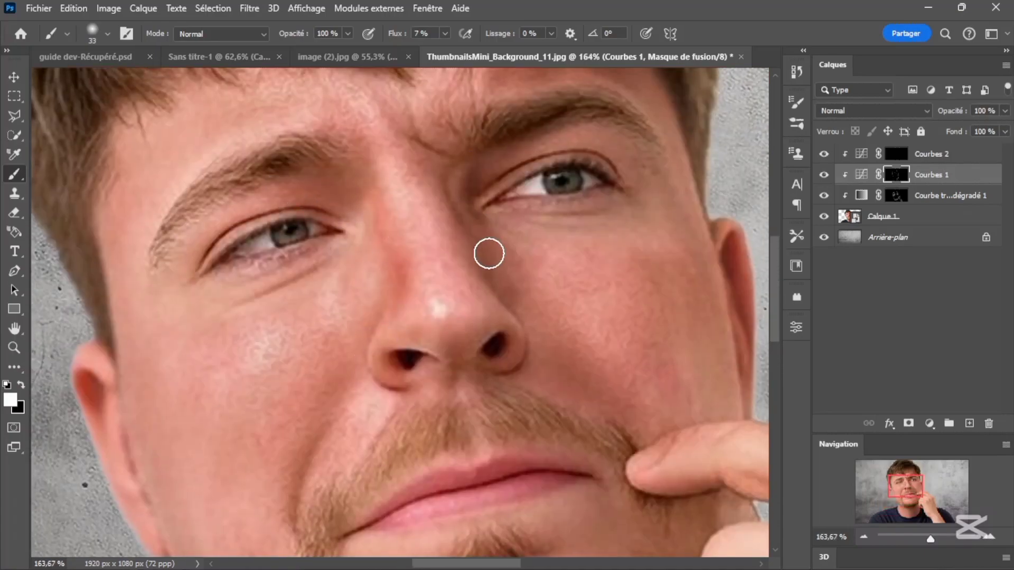
{"action": "left_click_drag", "start_coordinate": [228, 151], "coordinate": [233, 281]}
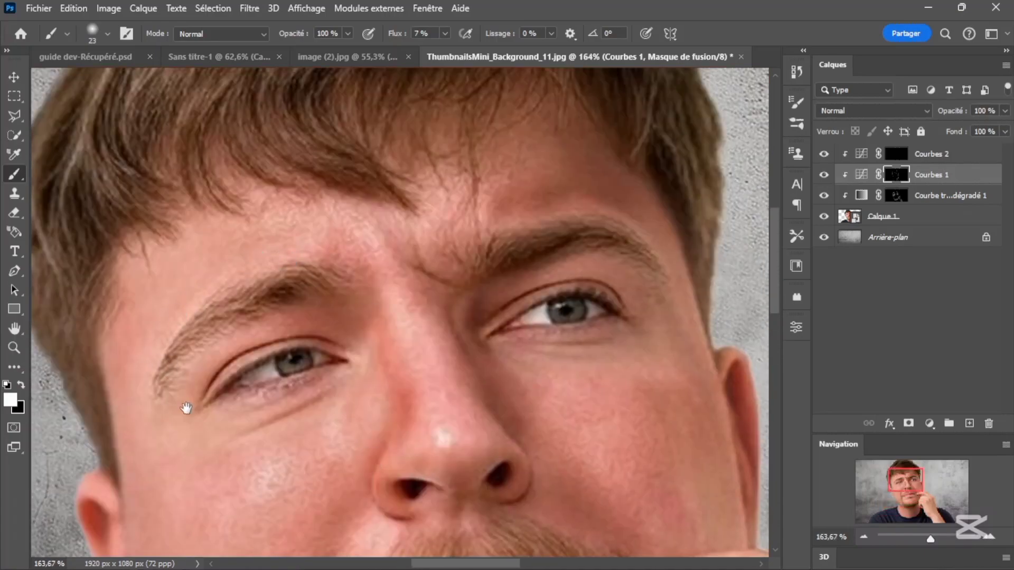
Deepen the shadows along the forearm, knuckles and fingers on the darkening mask, using brush sizes of 23, 33 and 17 px
{"action": "left_click_drag", "start_coordinate": [186, 408], "coordinate": [46, 449]}
{"action": "scroll", "coordinate": [515, 365], "scroll_direction": "down", "scroll_amount": 3}
{"action": "left_click_drag", "start_coordinate": [515, 365], "coordinate": [439, 69]}
{"action": "left_click_drag", "start_coordinate": [584, 435], "coordinate": [425, 151]}
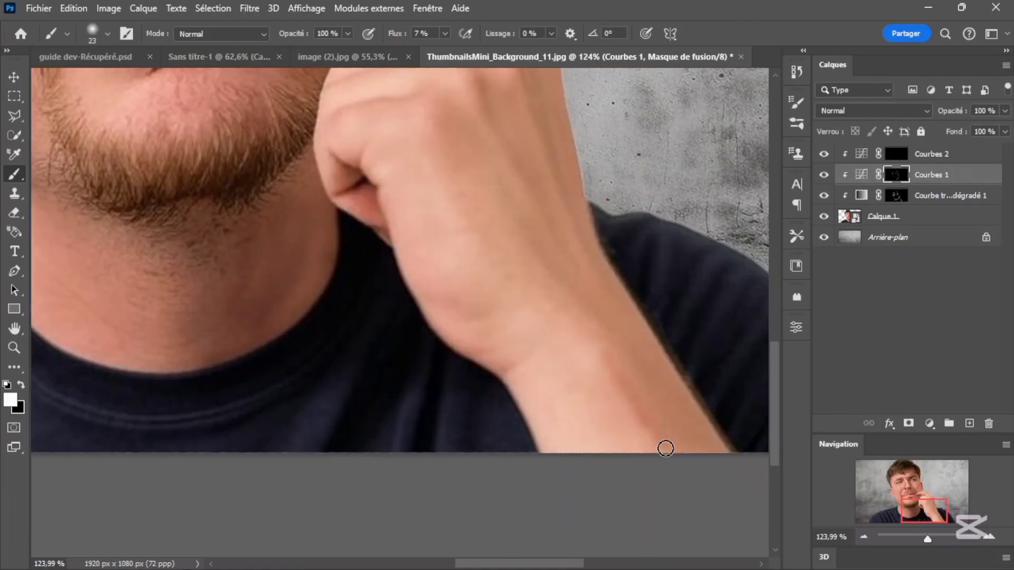
{"action": "left_click_drag", "start_coordinate": [652, 345], "coordinate": [740, 496]}
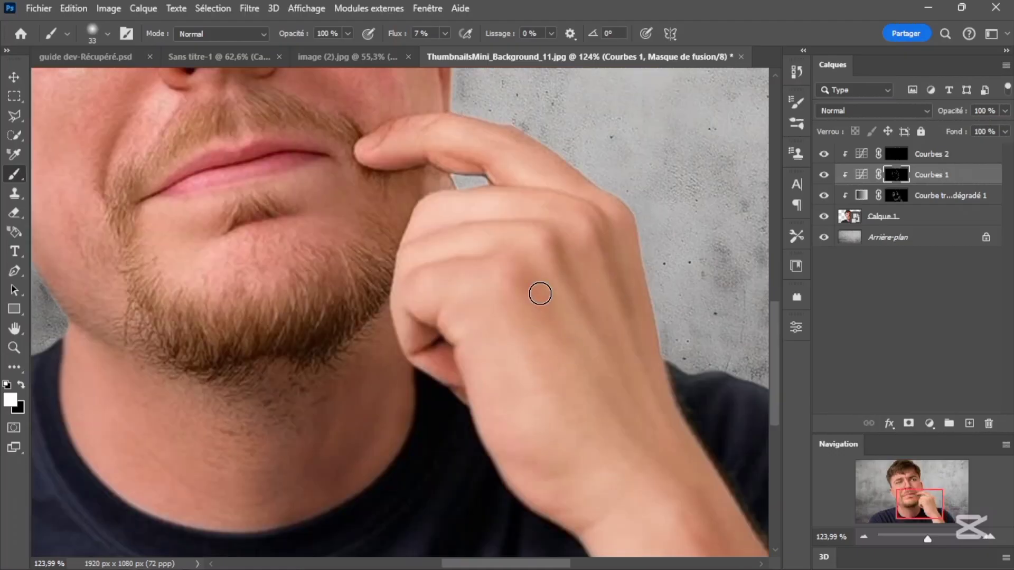
{"action": "left_click_drag", "start_coordinate": [502, 213], "coordinate": [543, 382]}
{"action": "scroll", "coordinate": [542, 382], "scroll_direction": "up", "scroll_amount": 3}
{"action": "right_click", "coordinate": [542, 382], "text": "alt"}
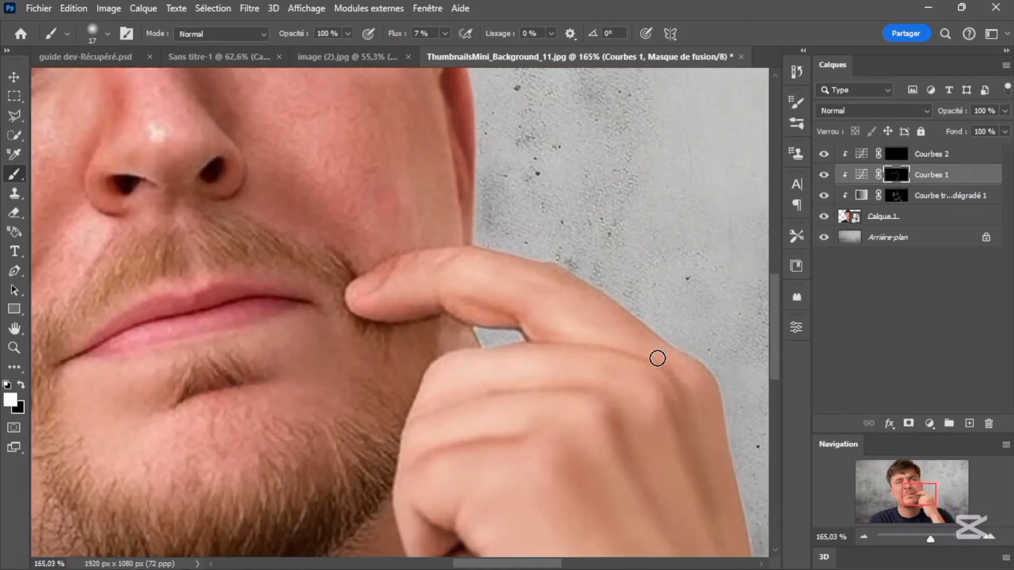
Refine the shading around the image-right eyebrow and eyelid on the darkening mask with the 17 px brush
{"action": "scroll", "coordinate": [657, 358], "scroll_direction": "down", "scroll_amount": 5}
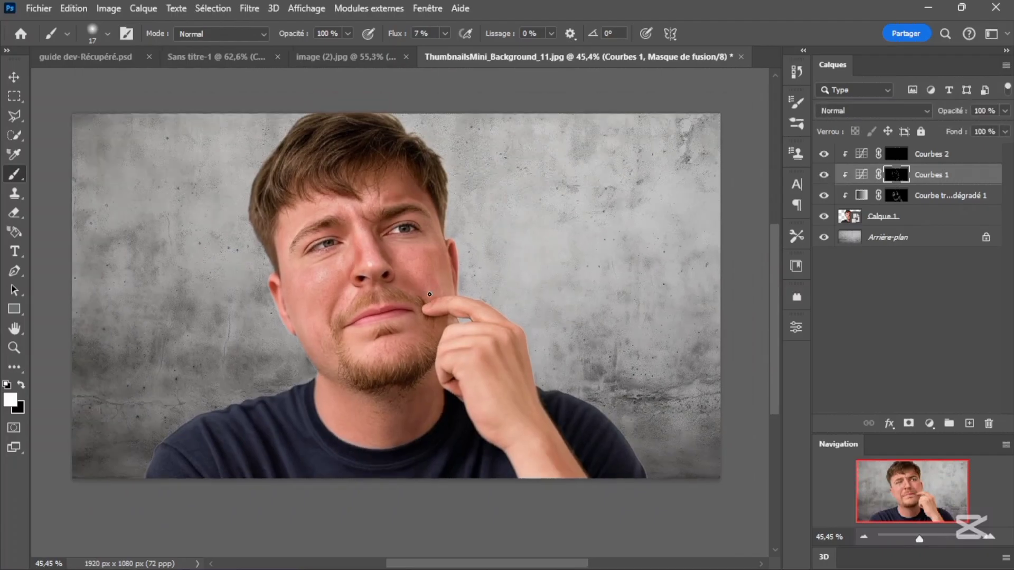
{"action": "scroll", "coordinate": [429, 294], "scroll_direction": "up", "scroll_amount": 4}
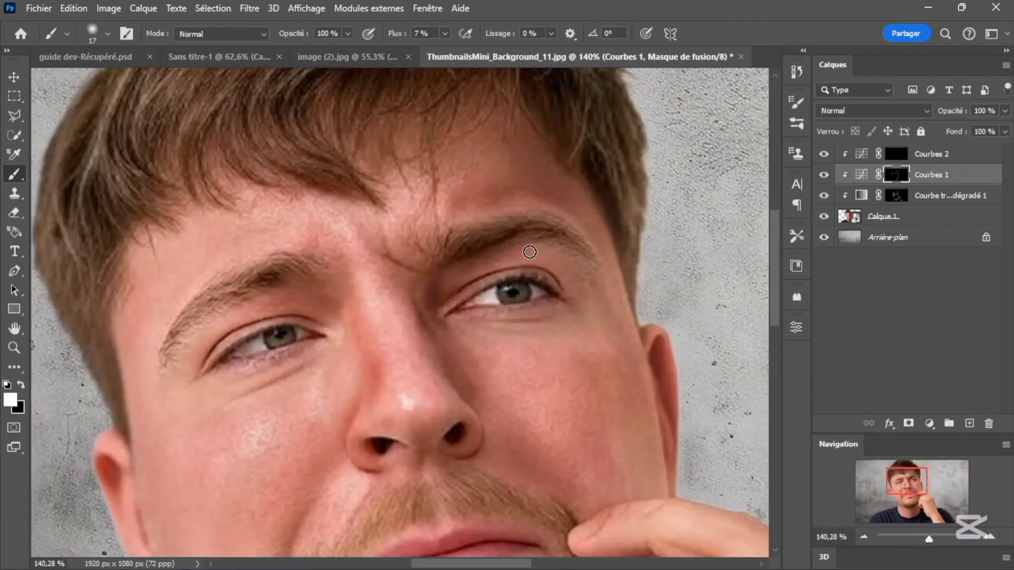
{"action": "scroll", "coordinate": [419, 382], "scroll_direction": "down", "scroll_amount": 3}
{"action": "scroll", "coordinate": [411, 422], "scroll_direction": "up", "scroll_amount": 5}
{"action": "scroll", "coordinate": [452, 492], "scroll_direction": "down", "scroll_amount": 5}
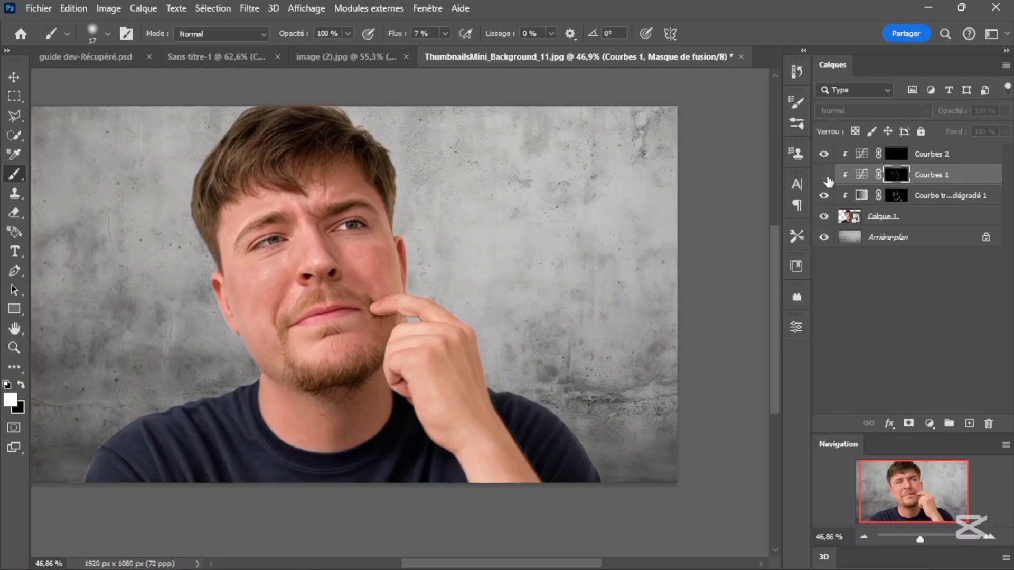
Shade the hand and wrist broadly with a 117 px brush, and compare the portrait with and without Courbes 1
{"action": "scroll", "coordinate": [454, 386], "scroll_direction": "up", "scroll_amount": 3}
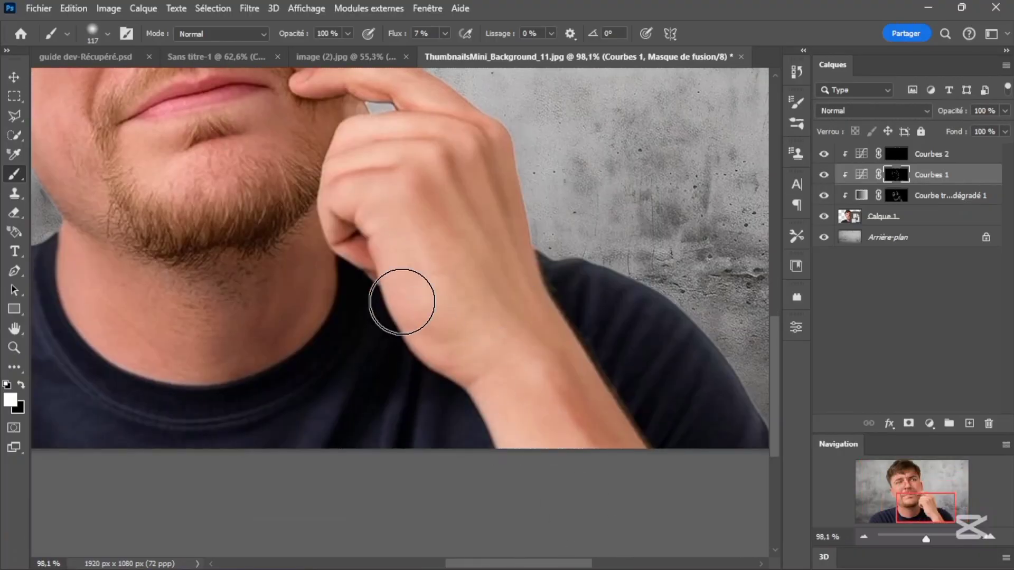
{"action": "scroll", "coordinate": [562, 506], "scroll_direction": "down", "scroll_amount": 3}
{"action": "left_click", "coordinate": [823, 175]}
{"action": "left_click", "coordinate": [823, 175]}
Select the mask of the brightening curves Courbes 2 and paint highlights on the nose bridge, cheeks and forehead with a 43 px brush
{"action": "scroll", "coordinate": [479, 305], "scroll_direction": "up", "scroll_amount": 2}
{"action": "key", "text": "alt+]"}
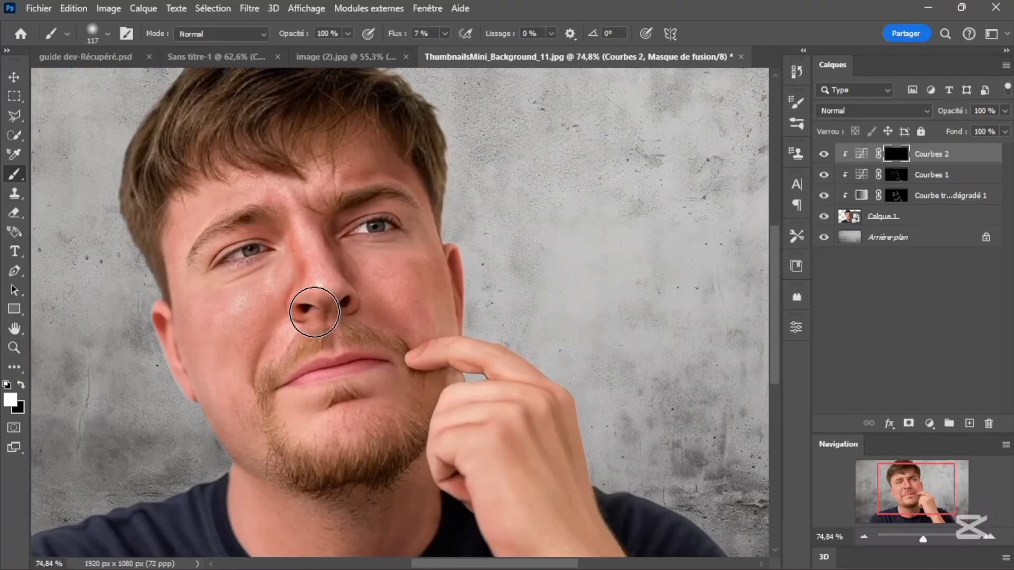
{"action": "scroll", "coordinate": [285, 316], "scroll_direction": "up", "scroll_amount": 4}
{"action": "scroll", "coordinate": [285, 290], "scroll_direction": "up", "scroll_amount": 1}
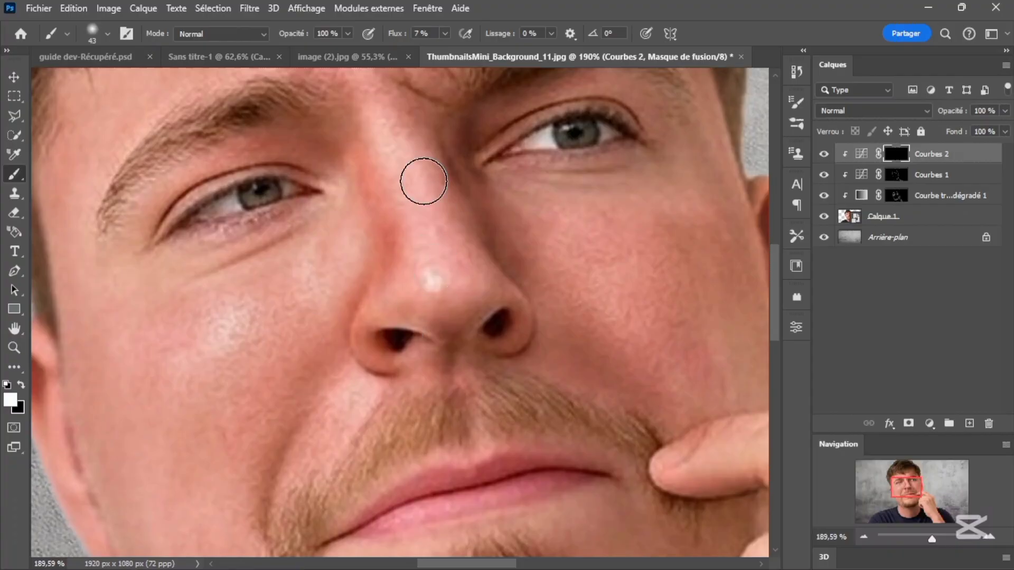
{"action": "left_click_drag", "start_coordinate": [167, 487], "coordinate": [252, 396]}
{"action": "left_click_drag", "start_coordinate": [370, 158], "coordinate": [436, 425]}
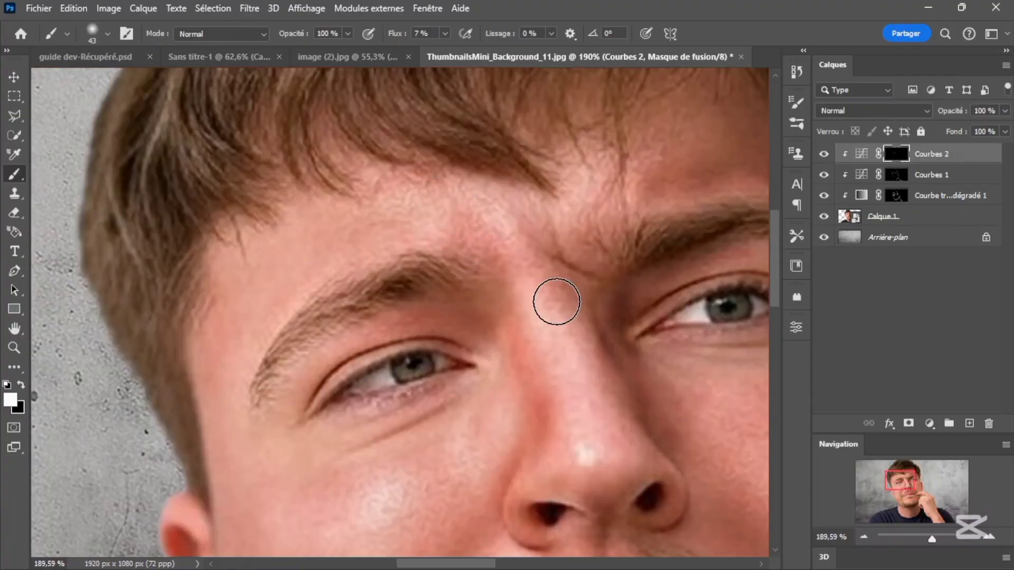
{"action": "left_click_drag", "start_coordinate": [557, 302], "coordinate": [401, 140]}
{"action": "left_click_drag", "start_coordinate": [657, 323], "coordinate": [550, 275]}
{"action": "left_click_drag", "start_coordinate": [565, 216], "coordinate": [585, 342]}
Paint highlights around the lips and chin on the Courbes 2 mask with a 13 px brush
{"action": "scroll", "coordinate": [502, 164], "scroll_direction": "up", "scroll_amount": 3}
{"action": "scroll", "coordinate": [626, 427], "scroll_direction": "down", "scroll_amount": 9}
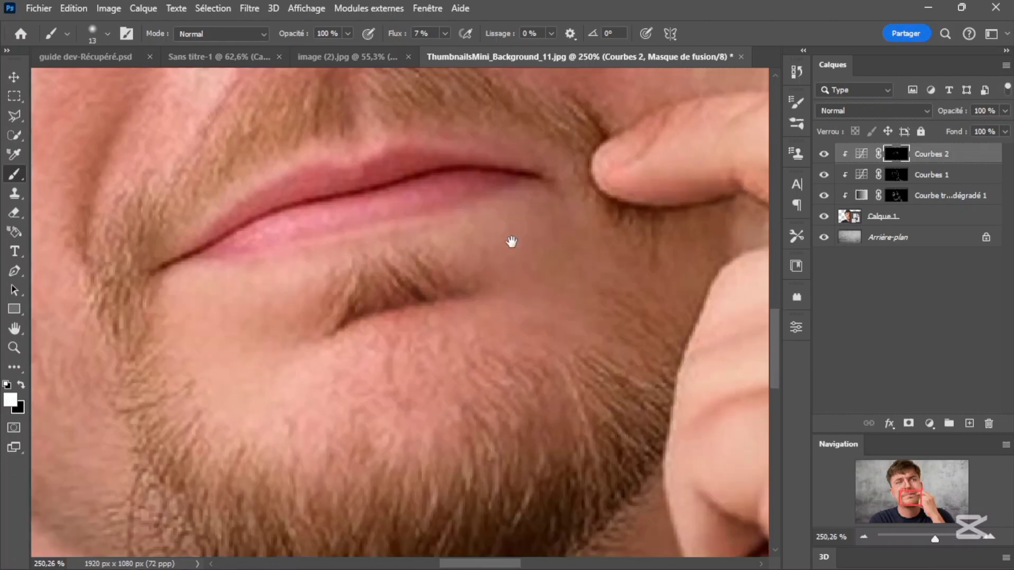
{"action": "scroll", "coordinate": [430, 317], "scroll_direction": "down", "scroll_amount": 12}
{"action": "scroll", "coordinate": [338, 333], "scroll_direction": "down", "scroll_amount": 2}
{"action": "scroll", "coordinate": [333, 328], "scroll_direction": "up", "scroll_amount": 4}
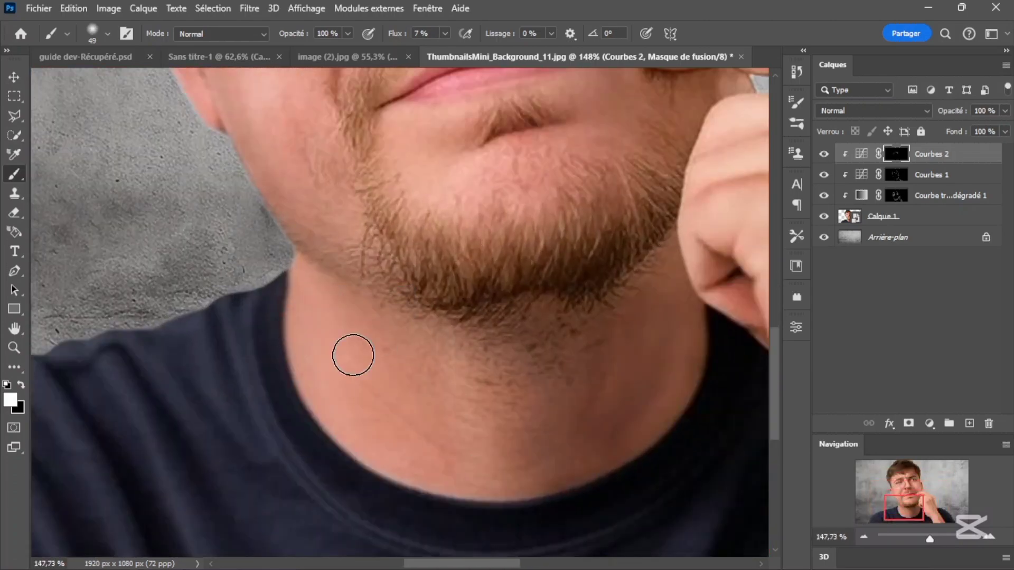
Brighten the neck with a 49 px brush and the finger and knuckles with a 29 px brush on the Courbes 2 mask
{"action": "scroll", "coordinate": [475, 415], "scroll_direction": "down", "scroll_amount": 3}
{"action": "left_click_drag", "start_coordinate": [676, 366], "coordinate": [433, 505]}
{"action": "scroll", "coordinate": [436, 264], "scroll_direction": "up", "scroll_amount": 3}
{"action": "right_click", "coordinate": [436, 264], "text": "alt"}
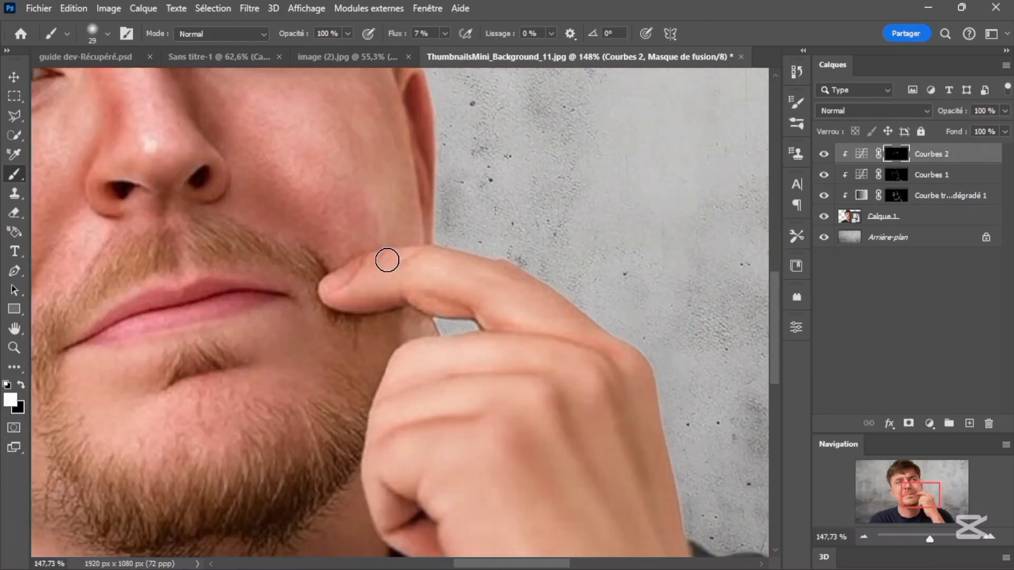
{"action": "scroll", "coordinate": [491, 388], "scroll_direction": "down", "scroll_amount": 2}
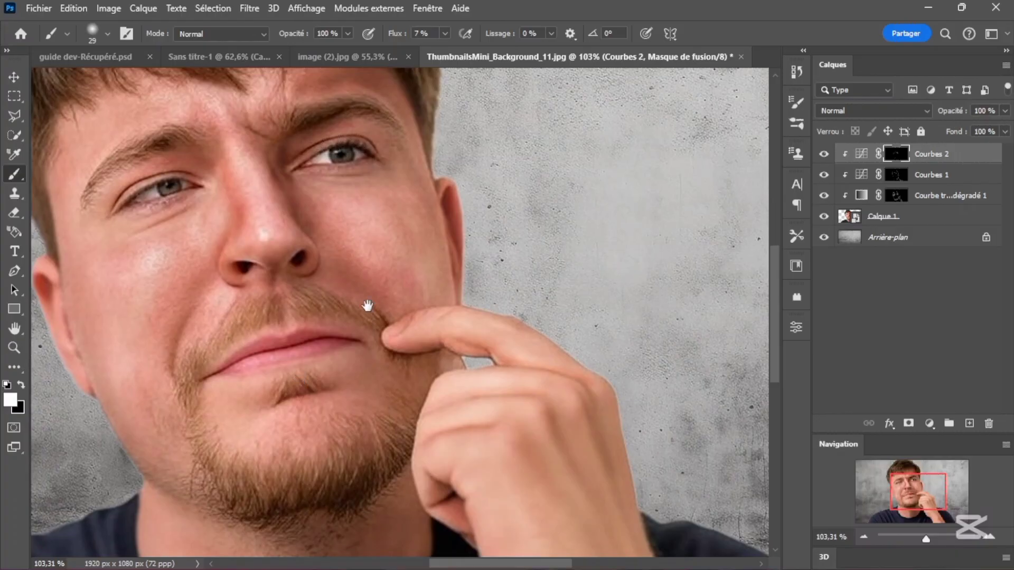
Strengthen the highlights on the face with the 29 px brush and check the portrait with Courbes 2 hidden
{"action": "left_click_drag", "start_coordinate": [289, 196], "coordinate": [401, 384]}
{"action": "scroll", "coordinate": [362, 278], "scroll_direction": "down", "scroll_amount": 3}
{"action": "left_click_drag", "start_coordinate": [387, 331], "coordinate": [377, 291]}
{"action": "scroll", "coordinate": [377, 291], "scroll_direction": "up", "scroll_amount": 2}
{"action": "left_click", "coordinate": [823, 155]}
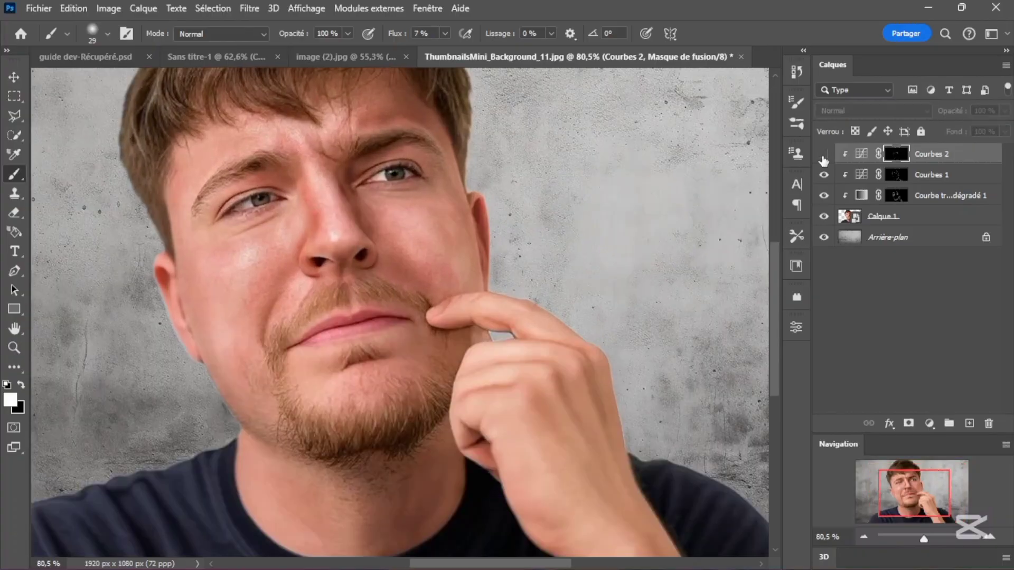
Brighten the image-left cheek and the forehead on the Courbes 2 mask, and compare the result with the layer toggled
{"action": "scroll", "coordinate": [459, 234], "scroll_direction": "up", "scroll_amount": 3}
{"action": "scroll", "coordinate": [327, 232], "scroll_direction": "left", "scroll_amount": 2}
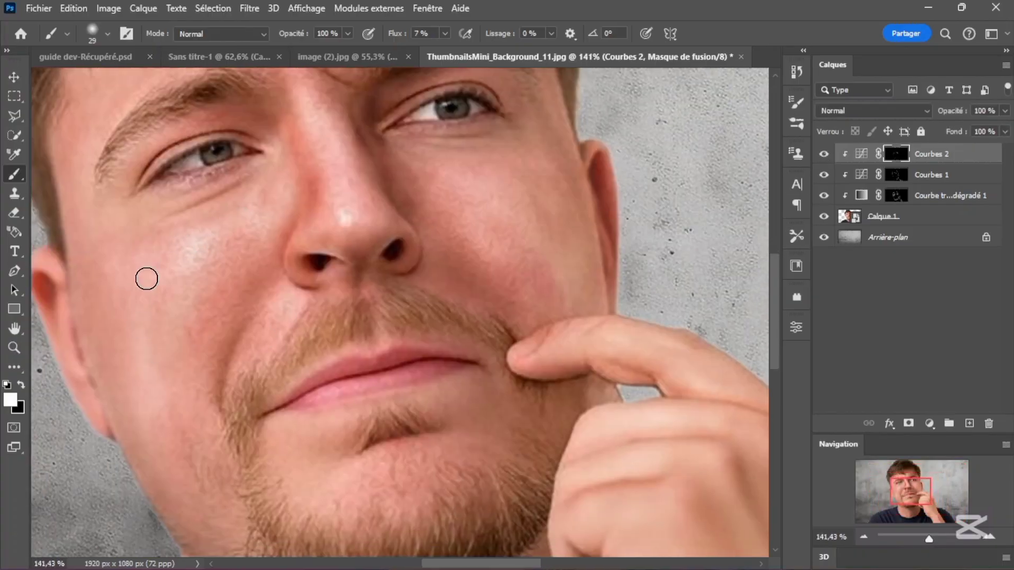
{"action": "scroll", "coordinate": [170, 347], "scroll_direction": "down", "scroll_amount": 3}
{"action": "key", "text": "x"}
{"action": "scroll", "coordinate": [312, 288], "scroll_direction": "up", "scroll_amount": 8}
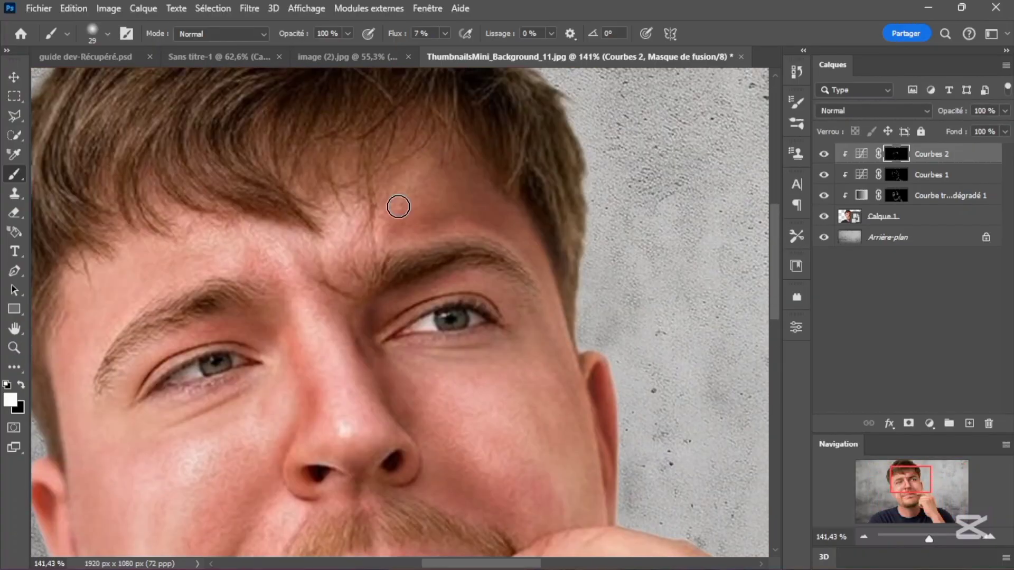
{"action": "scroll", "coordinate": [375, 338], "scroll_direction": "down", "scroll_amount": 5}
{"action": "left_click", "coordinate": [823, 155]}
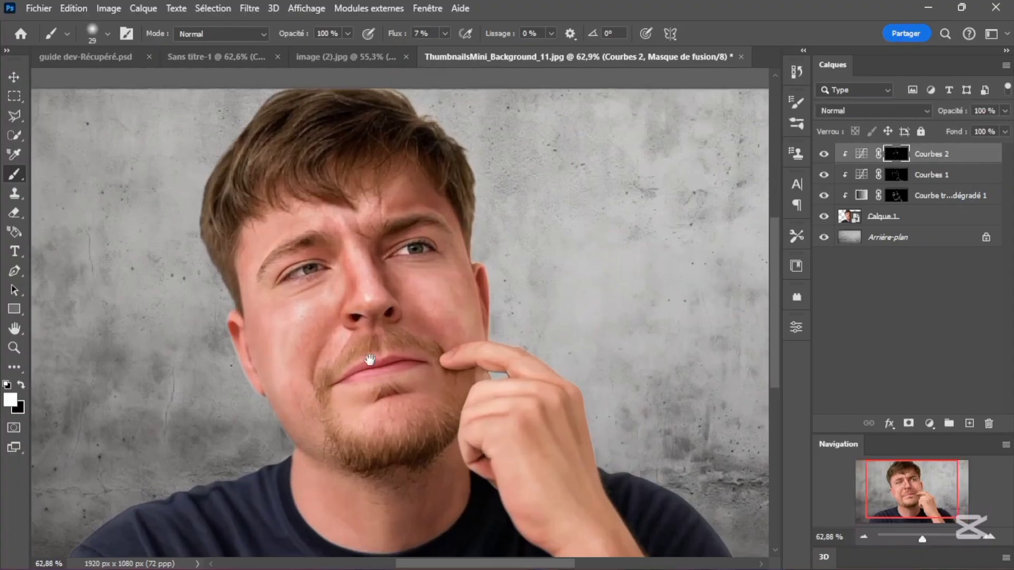
Add an Exposure adjustment layer above Courbes 2 with lowered exposure, clip it to the portrait and invert its mask to black
{"action": "scroll", "coordinate": [211, 319], "scroll_direction": "up", "scroll_amount": 5}
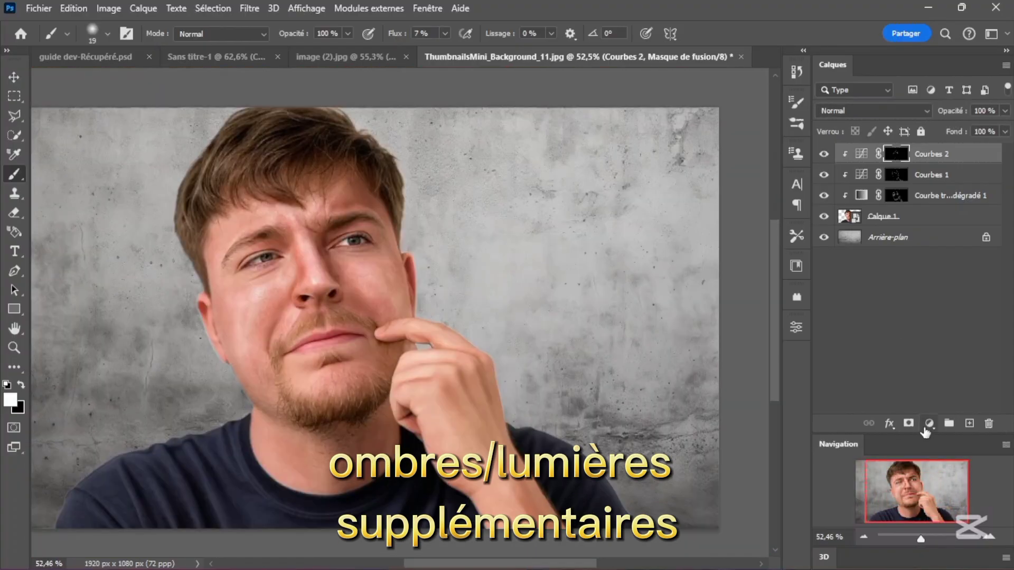
{"action": "left_click", "coordinate": [928, 424]}
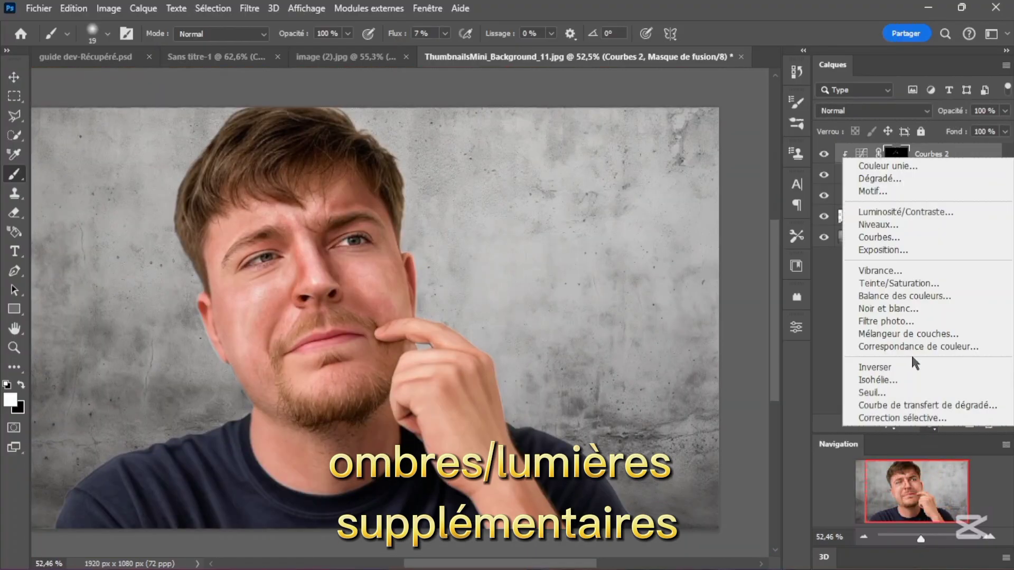
{"action": "left_click", "coordinate": [881, 249]}
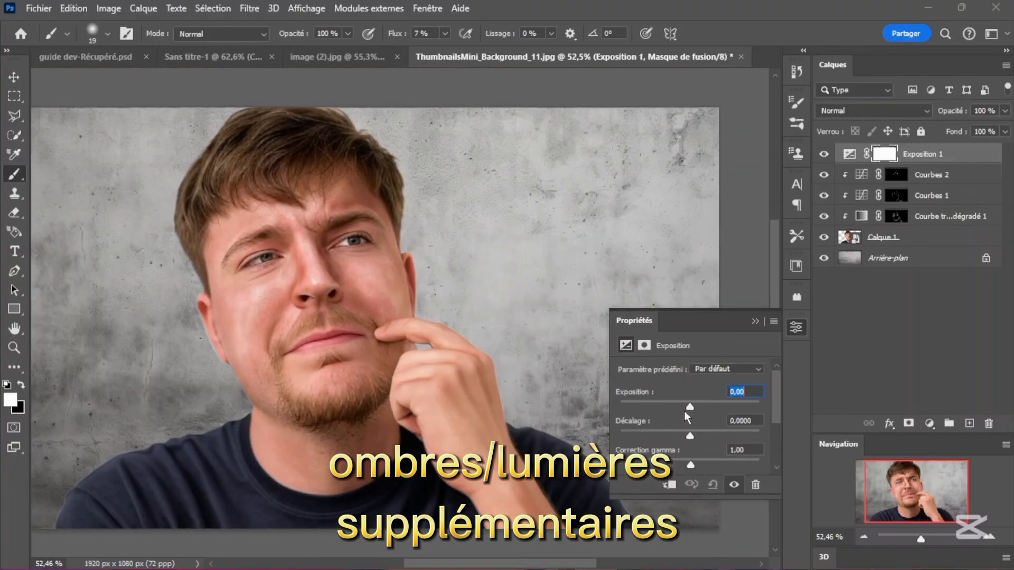
{"action": "left_click_drag", "start_coordinate": [686, 406], "coordinate": [654, 402]}
{"action": "left_click", "coordinate": [594, 267]}
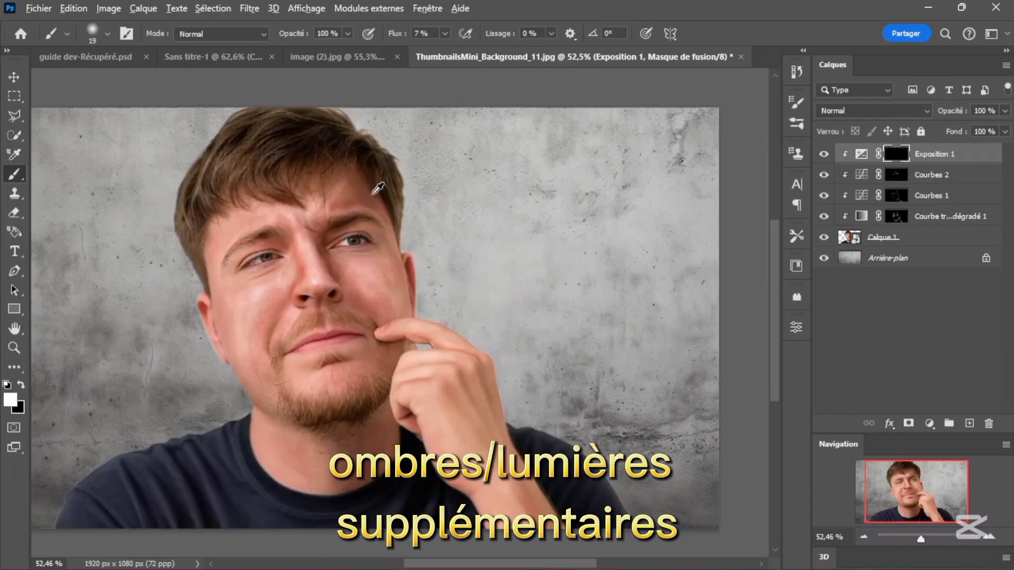
Paint the image-right cheek and ear in white on the Exposition 1 mask with a soft brush of about 125 px
{"action": "scroll", "coordinate": [377, 188], "scroll_direction": "up", "scroll_amount": 3}
{"action": "left_click_drag", "start_coordinate": [380, 246], "coordinate": [374, 247]}
{"action": "scroll", "coordinate": [373, 245], "scroll_direction": "up", "scroll_amount": 3}
{"action": "left_click_drag", "start_coordinate": [432, 395], "coordinate": [412, 225]}
{"action": "left_click_drag", "start_coordinate": [412, 224], "coordinate": [398, 233]}
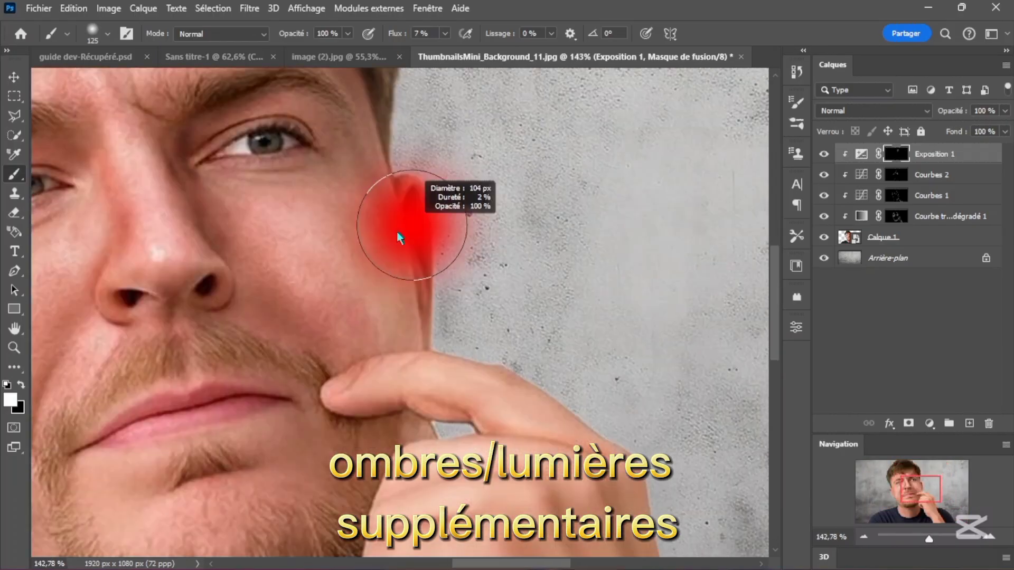
Paint along the hand, the forearm and the image-right edge of the hair on the Exposition 1 mask with a 97 px brush
{"action": "left_click_drag", "start_coordinate": [687, 443], "coordinate": [528, 150]}
{"action": "left_click_drag", "start_coordinate": [653, 369], "coordinate": [565, 218]}
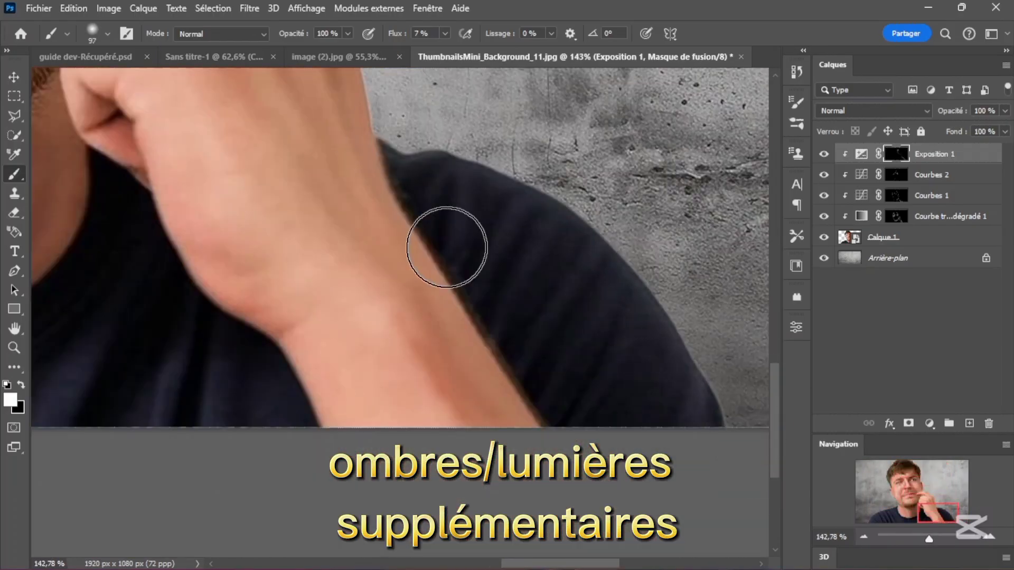
{"action": "mouse_move", "coordinate": [491, 268]}
{"action": "left_mouse_down"}
{"action": "mouse_move", "coordinate": [565, 401]}
{"action": "mouse_move", "coordinate": [593, 525]}
{"action": "left_mouse_up"}
{"action": "left_click_drag", "start_coordinate": [369, 206], "coordinate": [453, 421]}
{"action": "left_click_drag", "start_coordinate": [290, 127], "coordinate": [505, 544]}
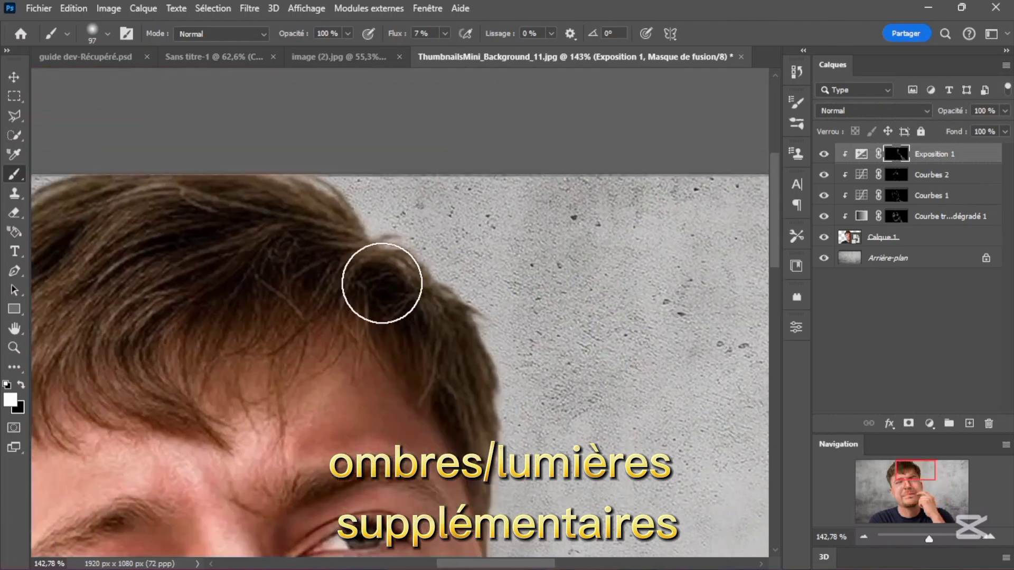
{"action": "scroll", "coordinate": [467, 425], "scroll_direction": "down", "scroll_amount": 4}
Refine the forearm on the Exposition 1 mask with the 97 px brush and compare the portrait with that layer hidden and shown
{"action": "scroll", "coordinate": [384, 261], "scroll_direction": "up", "scroll_amount": 1}
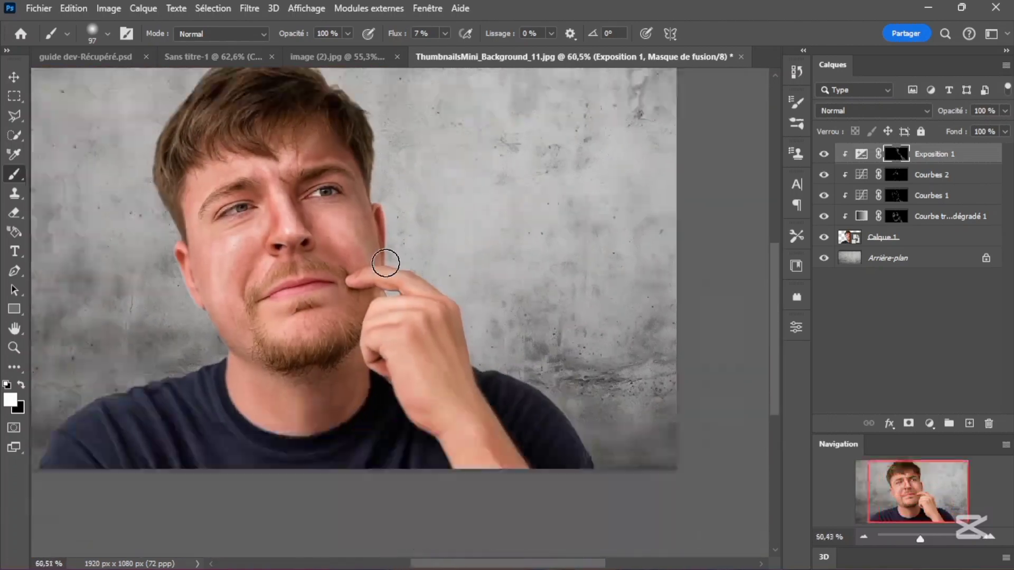
{"action": "scroll", "coordinate": [413, 287], "scroll_direction": "down", "scroll_amount": 2}
{"action": "scroll", "coordinate": [414, 287], "scroll_direction": "up", "scroll_amount": 4}
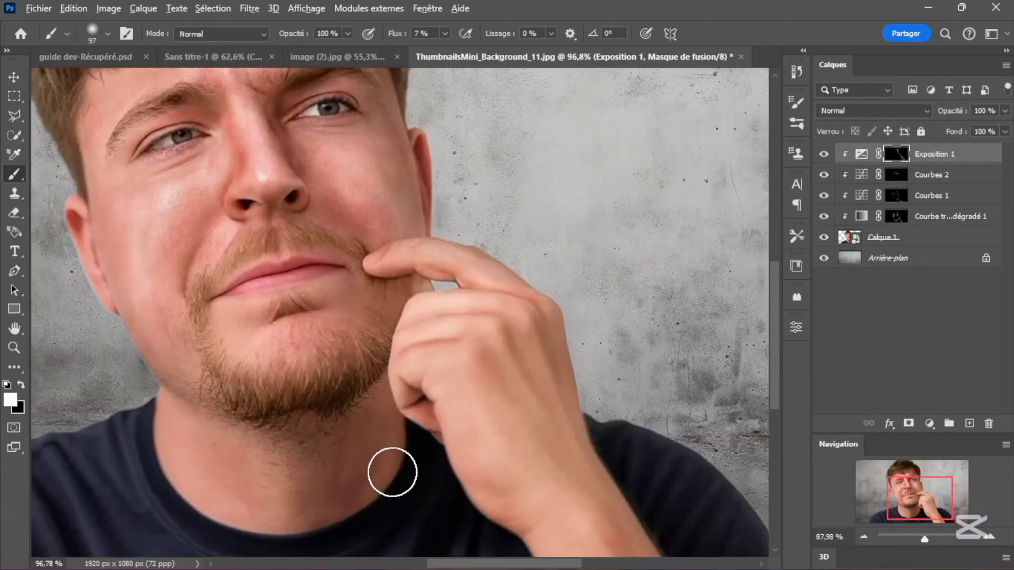
{"action": "scroll", "coordinate": [394, 473], "scroll_direction": "down", "scroll_amount": 1}
{"action": "left_click_drag", "start_coordinate": [523, 547], "coordinate": [509, 388]}
{"action": "scroll", "coordinate": [300, 345], "scroll_direction": "down", "scroll_amount": 3}
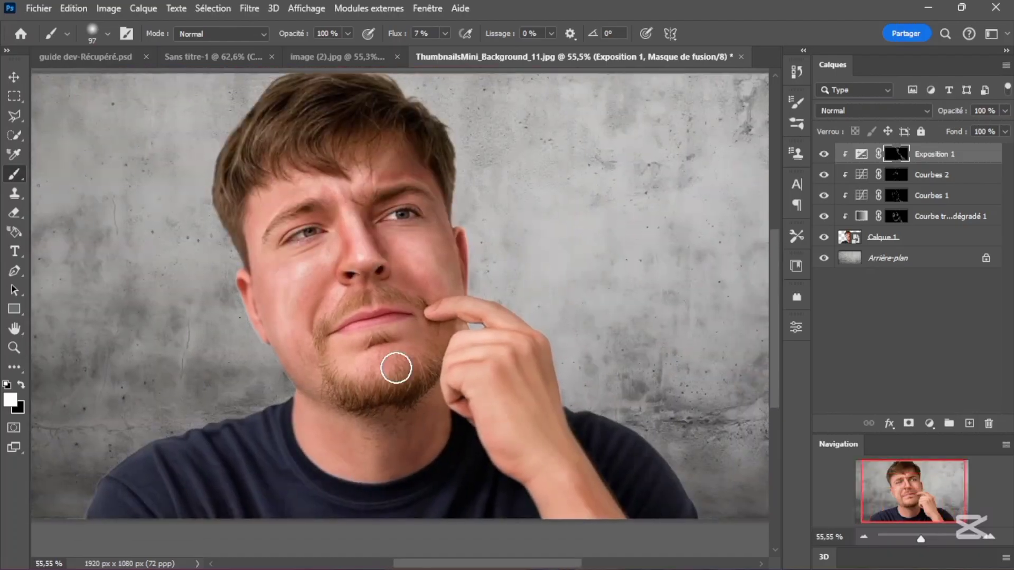
{"action": "scroll", "coordinate": [396, 369], "scroll_direction": "up", "scroll_amount": 2}
{"action": "left_click", "coordinate": [823, 153]}
{"action": "left_click", "coordinate": [823, 154]}
{"action": "scroll", "coordinate": [602, 378], "scroll_direction": "down", "scroll_amount": 1}
{"action": "scroll", "coordinate": [296, 234], "scroll_direction": "up", "scroll_amount": 4}
{"action": "scroll", "coordinate": [296, 234], "scroll_direction": "up", "scroll_amount": 3}
{"action": "scroll", "coordinate": [323, 299], "scroll_direction": "down", "scroll_amount": 6}
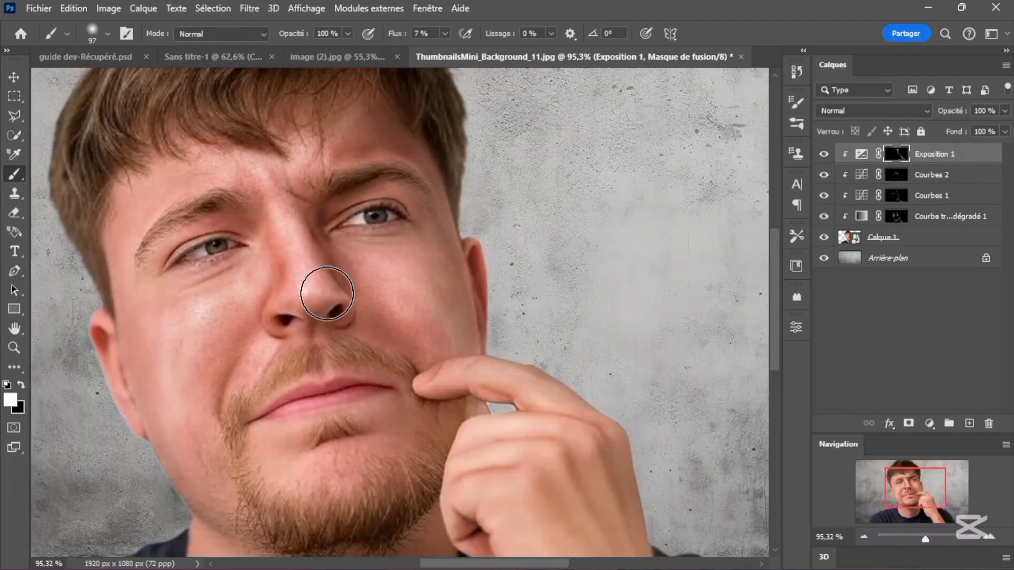
Select the Courbes 2 mask and set the brush flow to 7%
{"action": "left_click", "coordinate": [893, 176]}
{"action": "scroll", "coordinate": [399, 122], "scroll_direction": "up", "scroll_amount": 3}
{"action": "scroll", "coordinate": [229, 380], "scroll_direction": "down", "scroll_amount": 1}
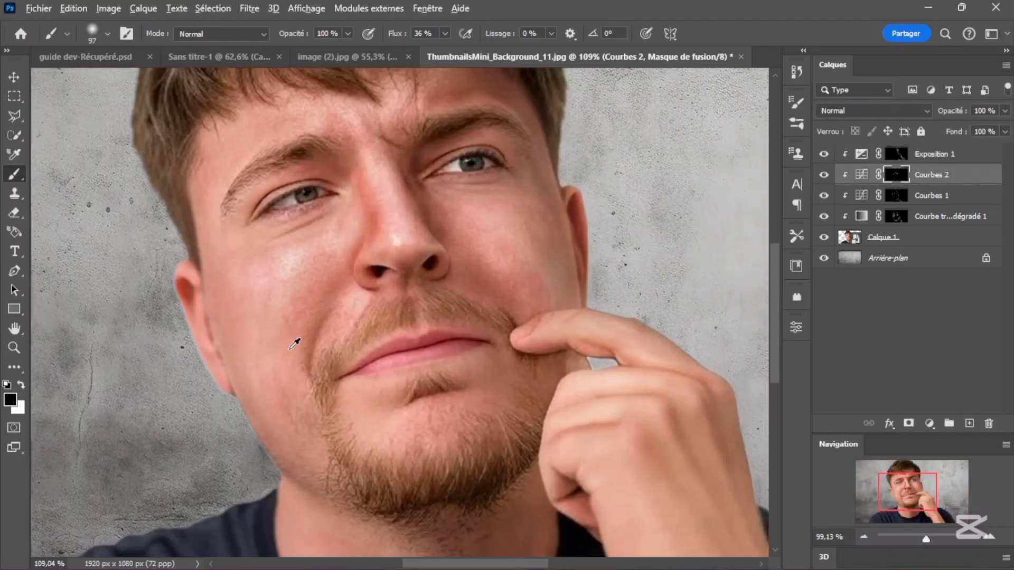
{"action": "left_click", "coordinate": [445, 33]}
{"action": "left_click_drag", "start_coordinate": [445, 49], "coordinate": [428, 50]}
Touch up the highlights on both ears on the Courbes 2 mask with a 9 px brush
{"action": "scroll", "coordinate": [303, 369], "scroll_direction": "up", "scroll_amount": 12}
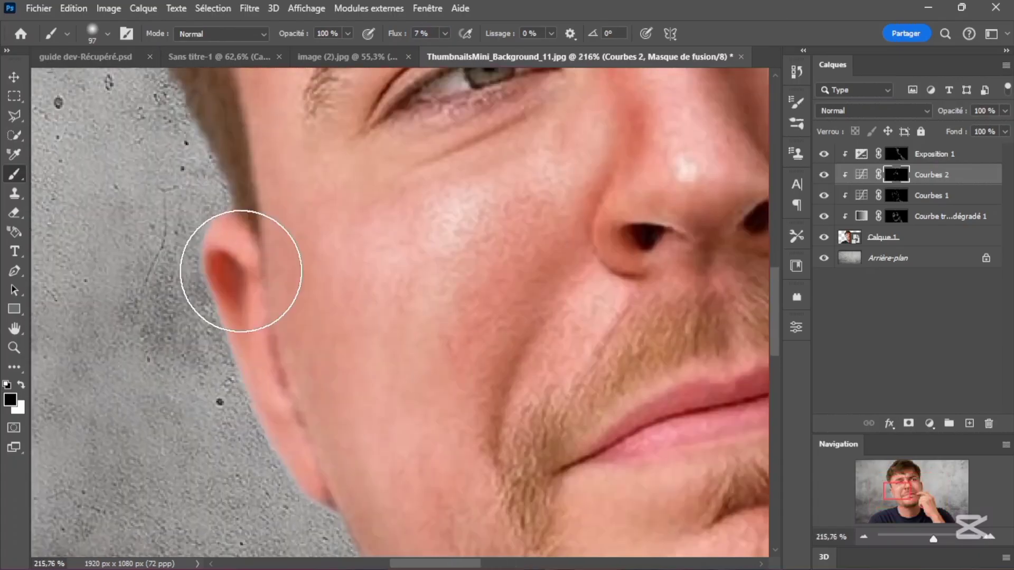
{"action": "scroll", "coordinate": [201, 271], "scroll_direction": "up", "scroll_amount": 3}
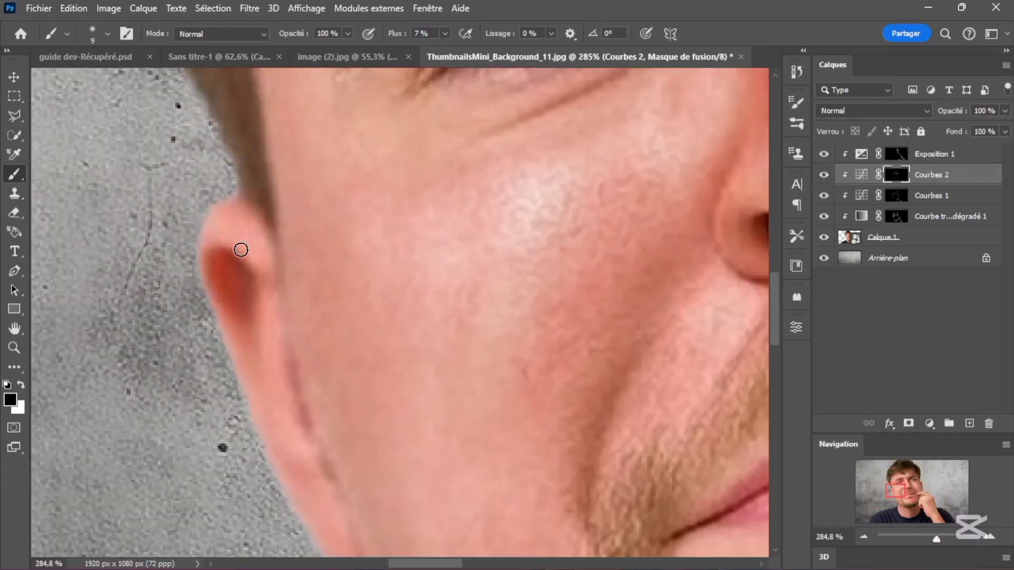
{"action": "scroll", "coordinate": [290, 317], "scroll_direction": "down", "scroll_amount": 9}
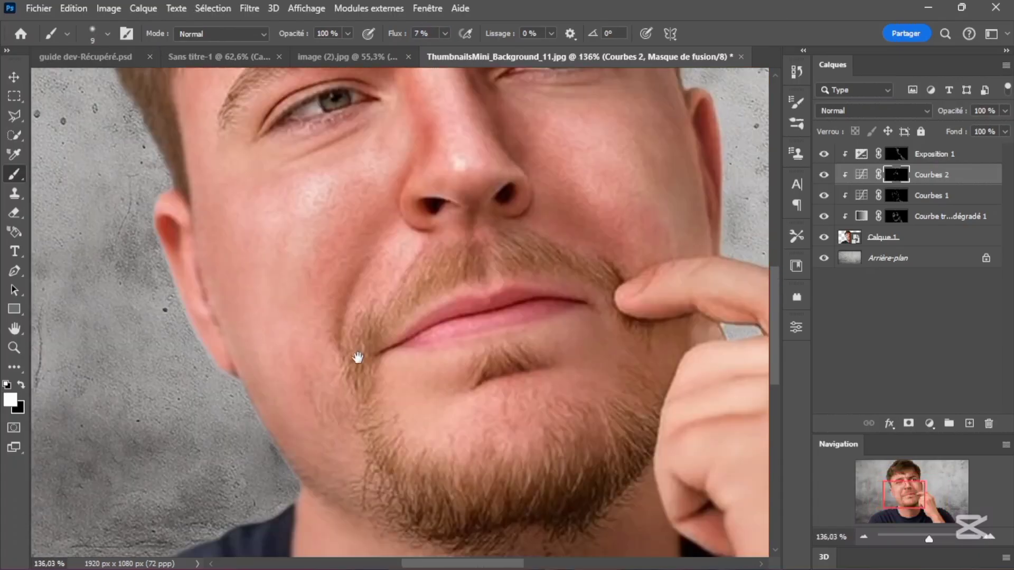
{"action": "scroll", "coordinate": [516, 236], "scroll_direction": "up", "scroll_amount": 11}
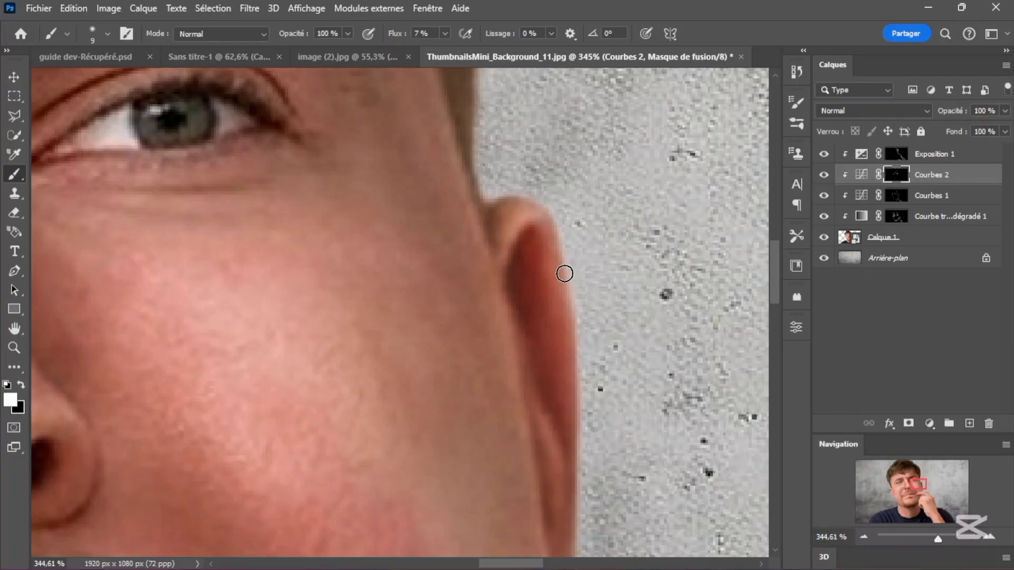
{"action": "scroll", "coordinate": [564, 273], "scroll_direction": "down", "scroll_amount": 12}
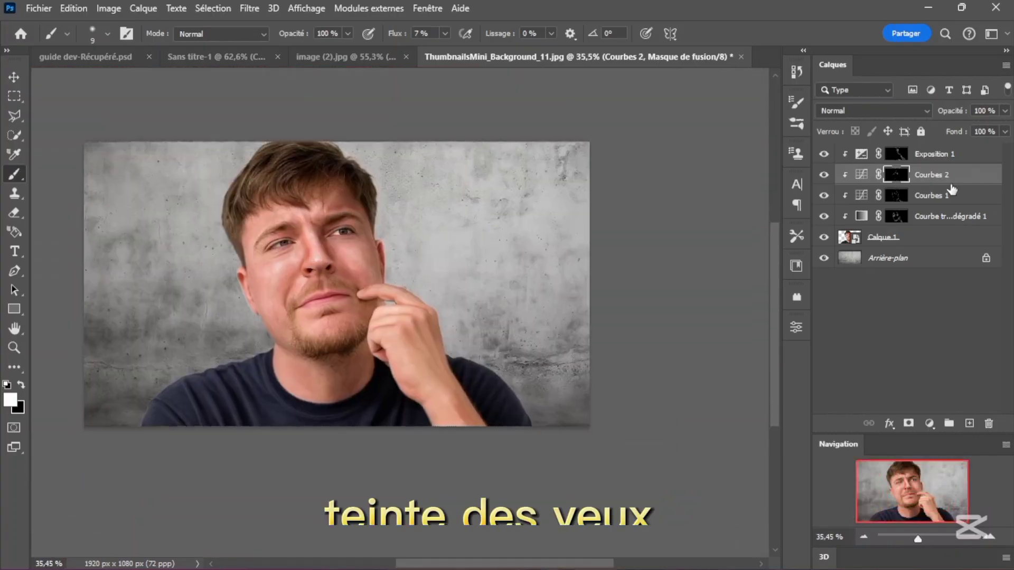
Add a clipped Hue/Saturation layer above Exposition 1 with strongly lowered saturation and invert its mask to black
{"action": "left_click", "coordinate": [914, 154]}
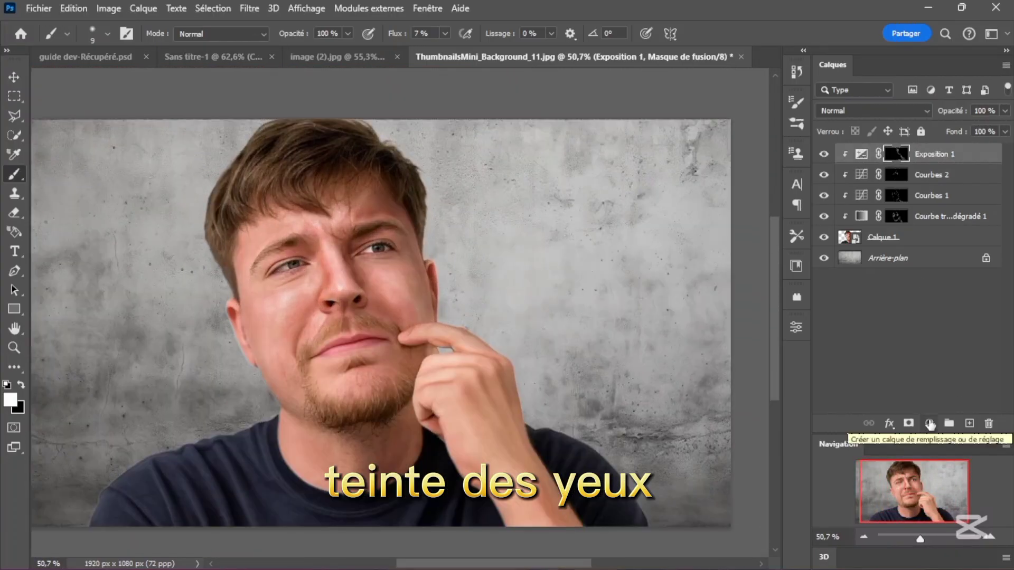
{"action": "left_click", "coordinate": [929, 423]}
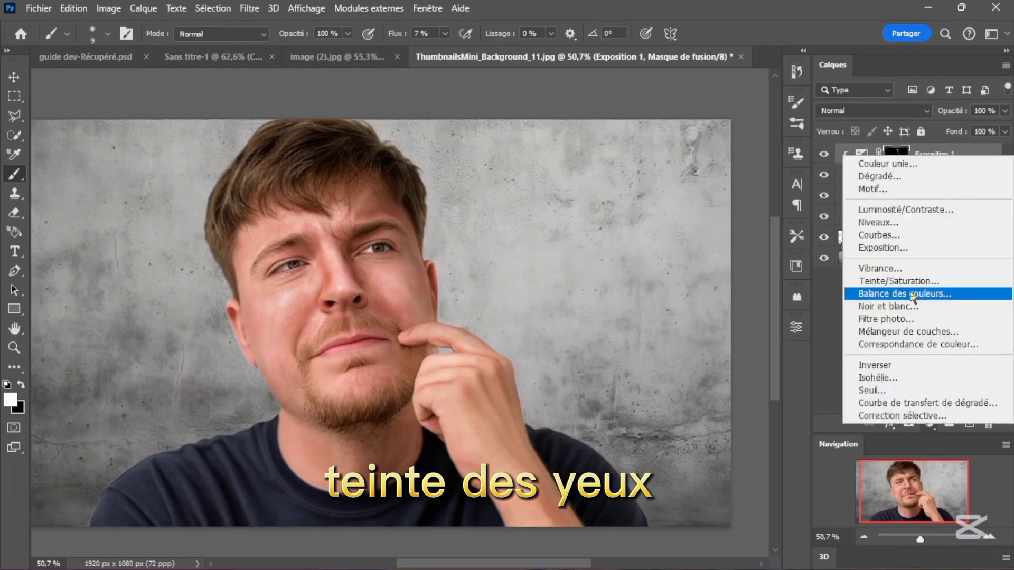
{"action": "left_click", "coordinate": [871, 276]}
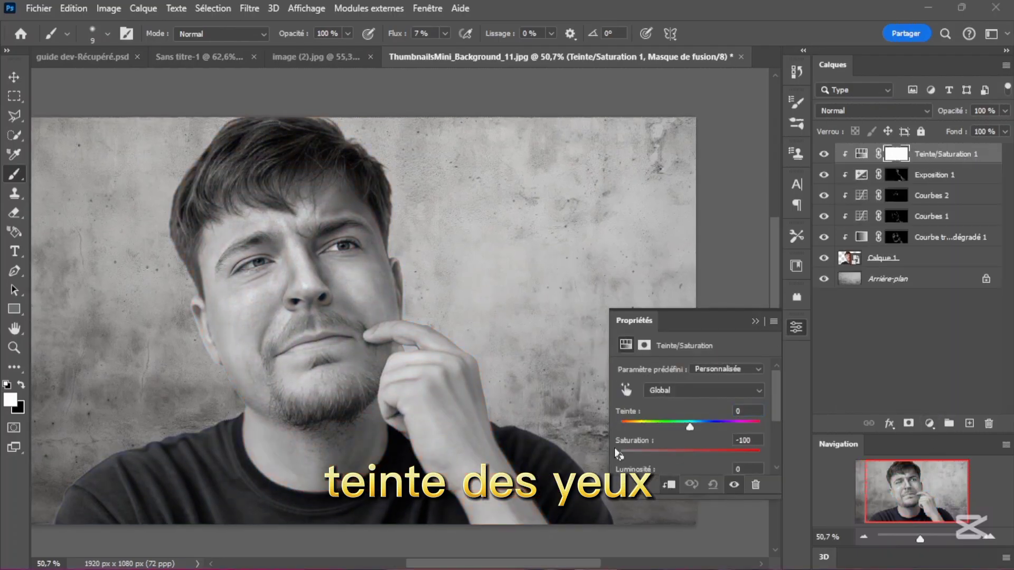
{"action": "scroll", "coordinate": [616, 449], "scroll_direction": "down", "scroll_amount": 1}
{"action": "left_click_drag", "start_coordinate": [638, 447], "coordinate": [647, 447]}
{"action": "left_click", "coordinate": [755, 320]}
{"action": "key", "text": "ctrl+i"}
Set the brush flow to 100% for painting the eyes on the Teinte/Saturation 1 mask
{"action": "scroll", "coordinate": [258, 273], "scroll_direction": "up", "scroll_amount": 5}
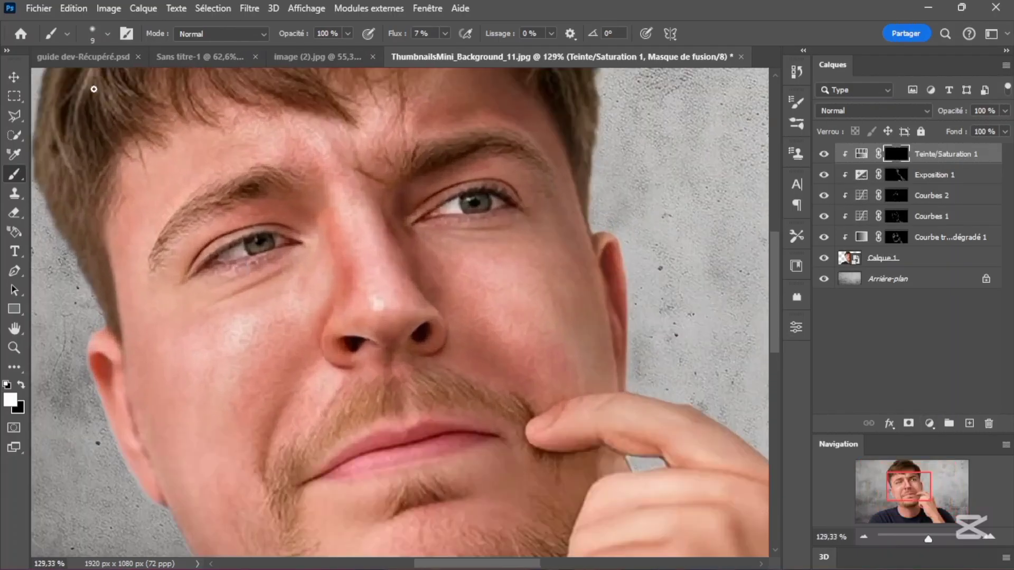
{"action": "scroll", "coordinate": [135, 198], "scroll_direction": "up", "scroll_amount": 1}
{"action": "left_click", "coordinate": [107, 34]}
{"action": "left_click", "coordinate": [445, 33]}
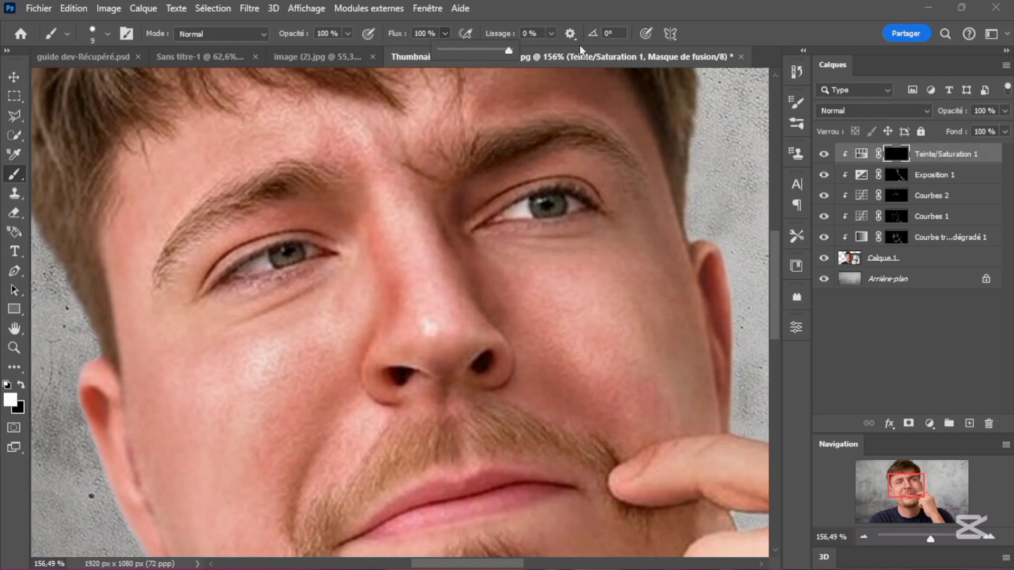
{"action": "scroll", "coordinate": [389, 177], "scroll_direction": "up", "scroll_amount": 1}
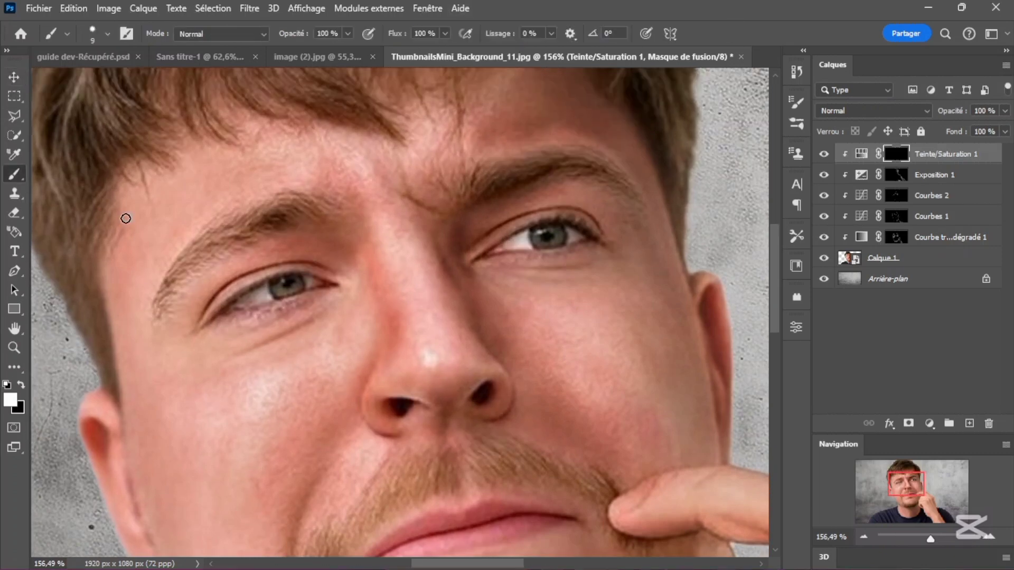
Desaturate the outer white of the image-left eye by painting the Teinte/Saturation 1 mask in white with a 5 px brush
{"action": "scroll", "coordinate": [261, 279], "scroll_direction": "up", "scroll_amount": 6}
{"action": "key", "text": "bracketleft"}
{"action": "key", "text": "bracketleft"}
{"action": "key", "text": "bracketleft"}
{"action": "key", "text": "bracketleft"}
{"action": "key", "text": "x"}
{"action": "key", "text": "x"}
{"action": "mouse_move", "coordinate": [295, 316]}
{"action": "left_mouse_down"}
{"action": "mouse_move", "coordinate": [283, 333]}
{"action": "mouse_move", "coordinate": [214, 329]}
{"action": "left_mouse_up"}
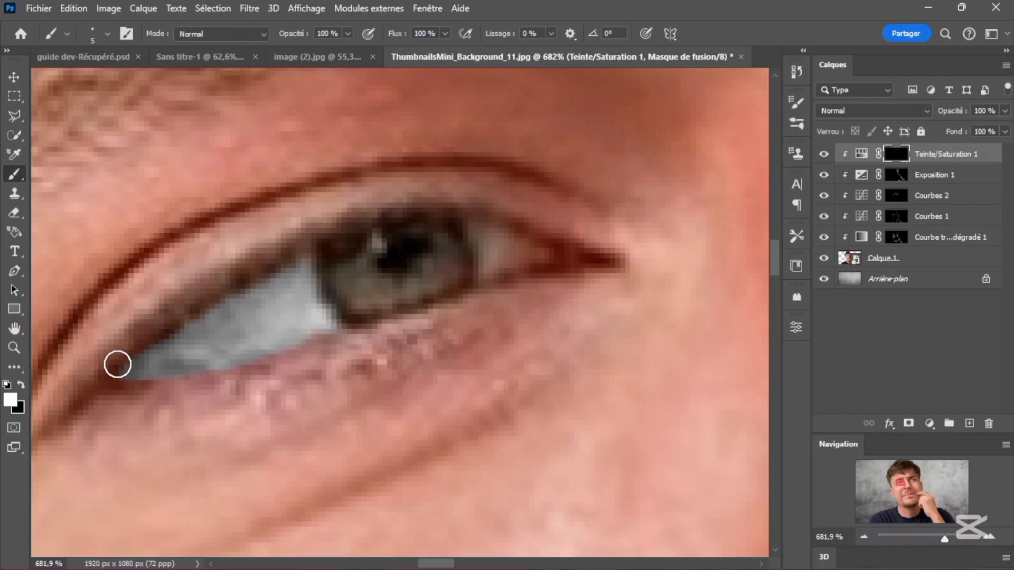
Desaturate the inner white of the image-left eye with a 3 px brush and refine the mask edges with black
{"action": "mouse_move", "coordinate": [485, 244]}
{"action": "left_mouse_down"}
{"action": "mouse_move", "coordinate": [411, 274]}
{"action": "mouse_move", "coordinate": [450, 281]}
{"action": "mouse_move", "coordinate": [418, 305]}
{"action": "left_mouse_up"}
{"action": "right_click", "coordinate": [450, 280], "text": "alt"}
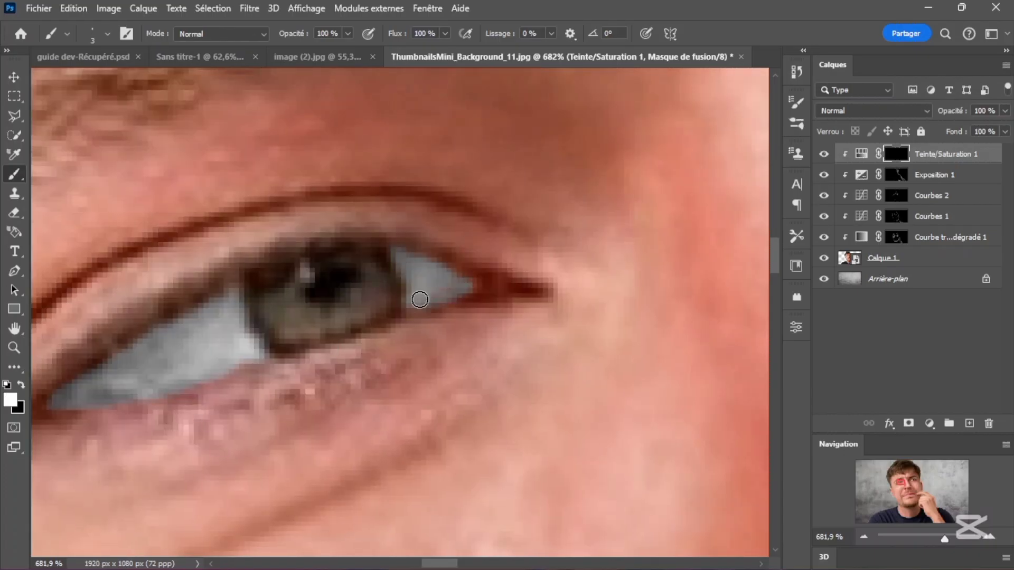
{"action": "scroll", "coordinate": [451, 287], "scroll_direction": "down", "scroll_amount": 2}
{"action": "key", "text": "x"}
{"action": "scroll", "coordinate": [200, 333], "scroll_direction": "up", "scroll_amount": 3}
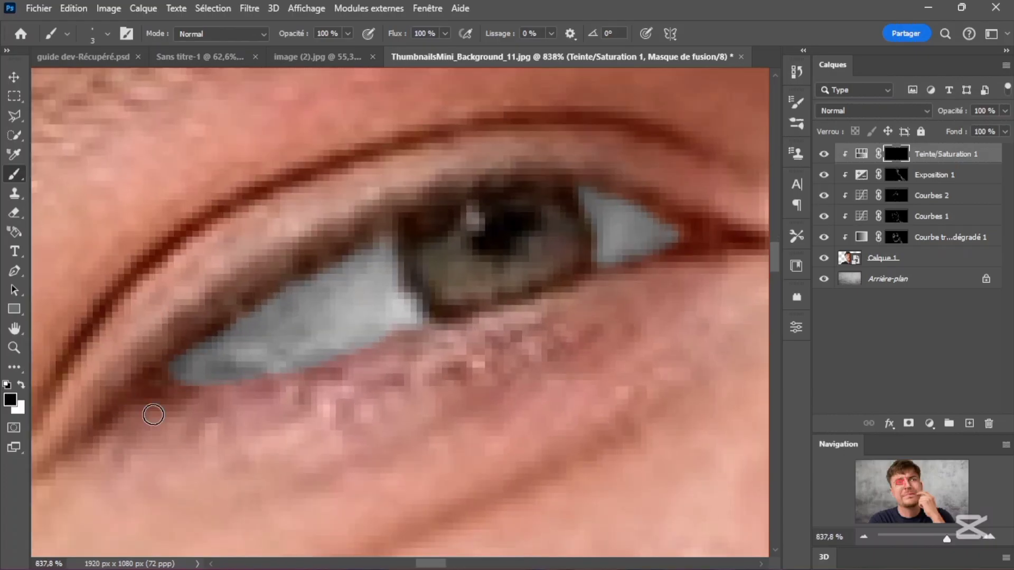
{"action": "scroll", "coordinate": [423, 309], "scroll_direction": "down", "scroll_amount": 3}
Desaturate both white areas of the image-right eye on the Teinte/Saturation 1 mask with a 4 px white brush
{"action": "left_click_drag", "start_coordinate": [729, 287], "coordinate": [214, 283]}
{"action": "scroll", "coordinate": [455, 283], "scroll_direction": "up", "scroll_amount": 3}
{"action": "key", "text": "]"}
{"action": "mouse_move", "coordinate": [455, 283]}
{"action": "left_mouse_down"}
{"action": "mouse_move", "coordinate": [393, 317]}
{"action": "mouse_move", "coordinate": [522, 294]}
{"action": "left_mouse_up"}
{"action": "left_click_drag", "start_coordinate": [695, 226], "coordinate": [747, 260]}
{"action": "mouse_move", "coordinate": [703, 236]}
{"action": "left_mouse_down"}
{"action": "mouse_move", "coordinate": [584, 259]}
{"action": "mouse_move", "coordinate": [592, 305]}
{"action": "left_mouse_up"}
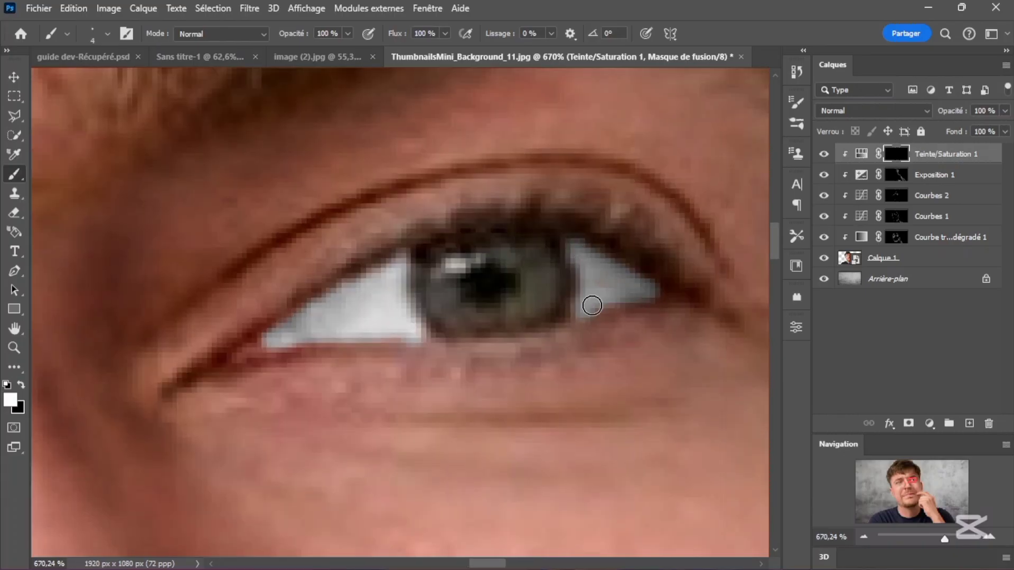
Check both desaturated eyes and clean up the mask around the image-left eye with the 4 px brush in black
{"action": "scroll", "coordinate": [654, 289], "scroll_direction": "down", "scroll_amount": 5}
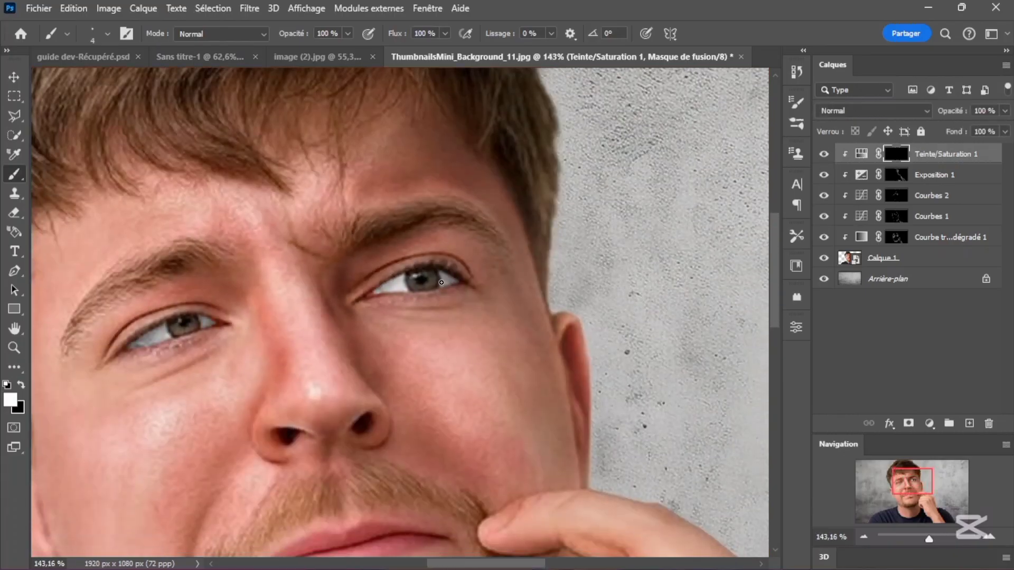
{"action": "scroll", "coordinate": [442, 282], "scroll_direction": "up", "scroll_amount": 5}
{"action": "key", "text": "x"}
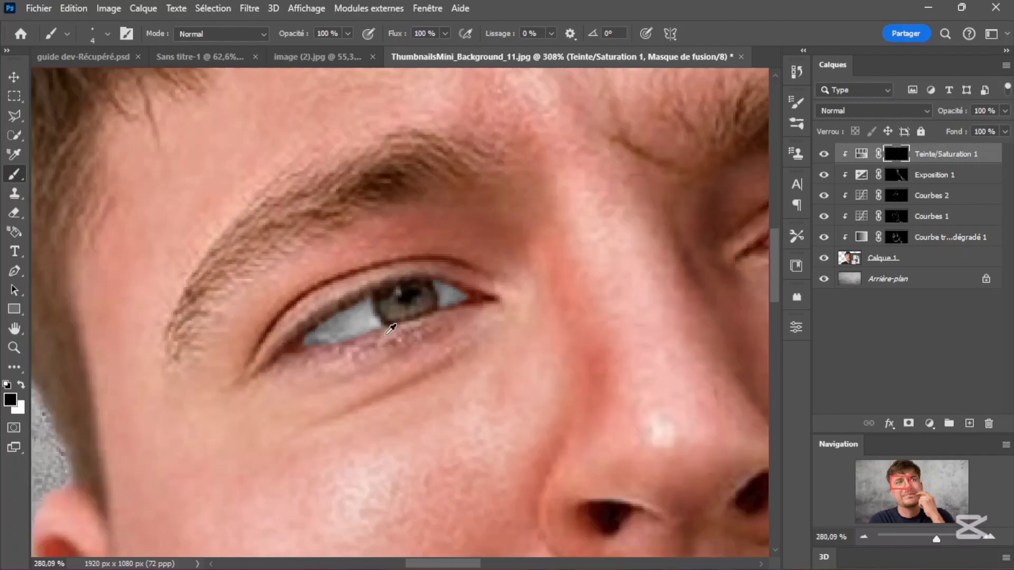
{"action": "scroll", "coordinate": [427, 77], "scroll_direction": "down", "scroll_amount": 4}
Darken the neck and the red shirt beside the hand on the Courbes 1 mask with a 56 px brush at 9% flow
{"action": "scroll", "coordinate": [451, 407], "scroll_direction": "up", "scroll_amount": 6}
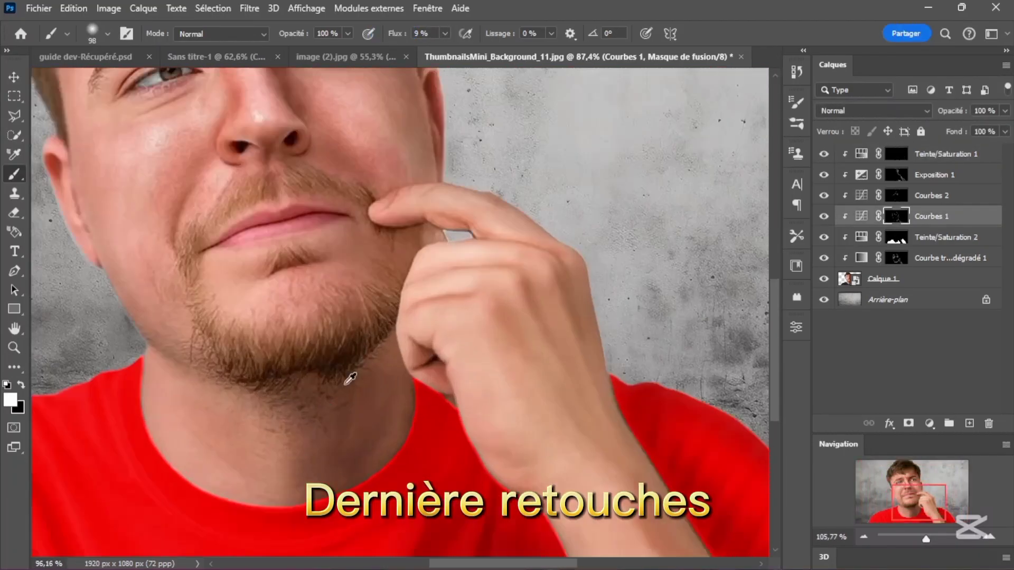
{"action": "left_click_drag", "start_coordinate": [495, 418], "coordinate": [410, 251]}
{"action": "scroll", "coordinate": [411, 251], "scroll_direction": "up", "scroll_amount": 1}
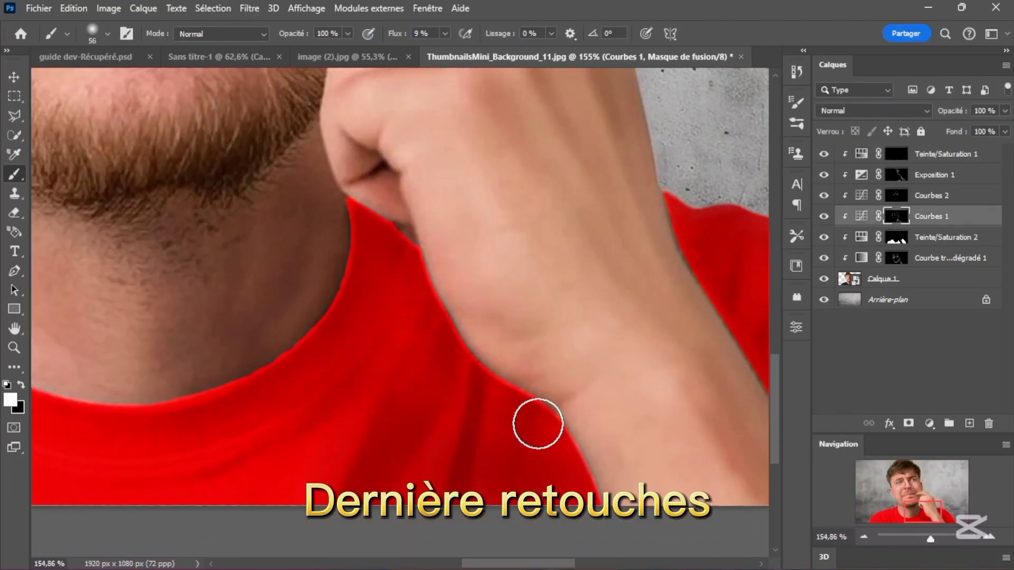
{"action": "mouse_move", "coordinate": [299, 159]}
{"action": "left_mouse_down"}
{"action": "mouse_move", "coordinate": [354, 252]}
{"action": "mouse_move", "coordinate": [353, 389]}
{"action": "left_mouse_up"}
{"action": "scroll", "coordinate": [354, 251], "scroll_direction": "down", "scroll_amount": 6}
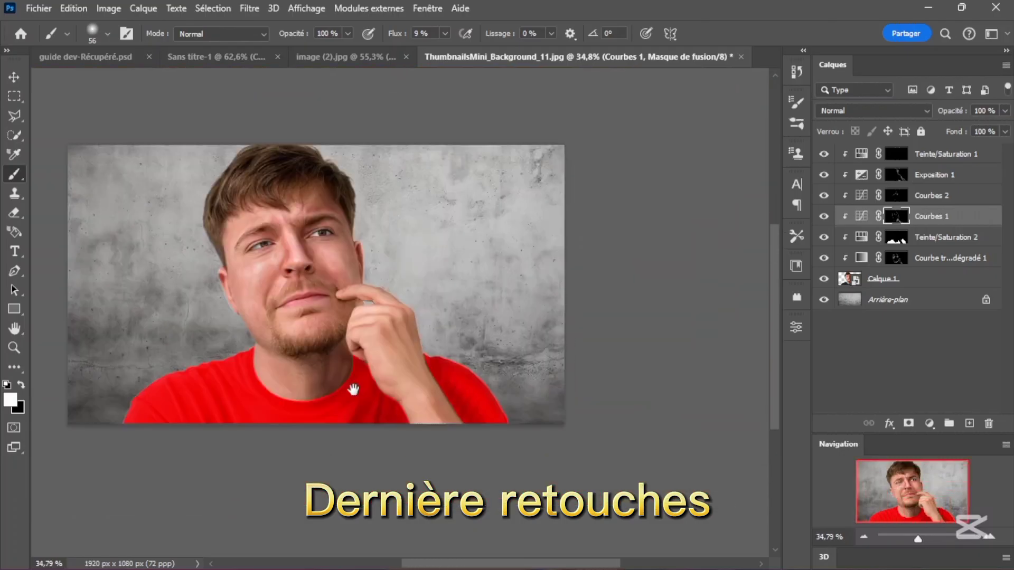
Deepen the shadows on the image-right side of the forehead and face on the Courbes 1 mask with a 100 px brush
{"action": "scroll", "coordinate": [338, 222], "scroll_direction": "up", "scroll_amount": 4}
{"action": "left_click_drag", "start_coordinate": [425, 222], "coordinate": [458, 221]}
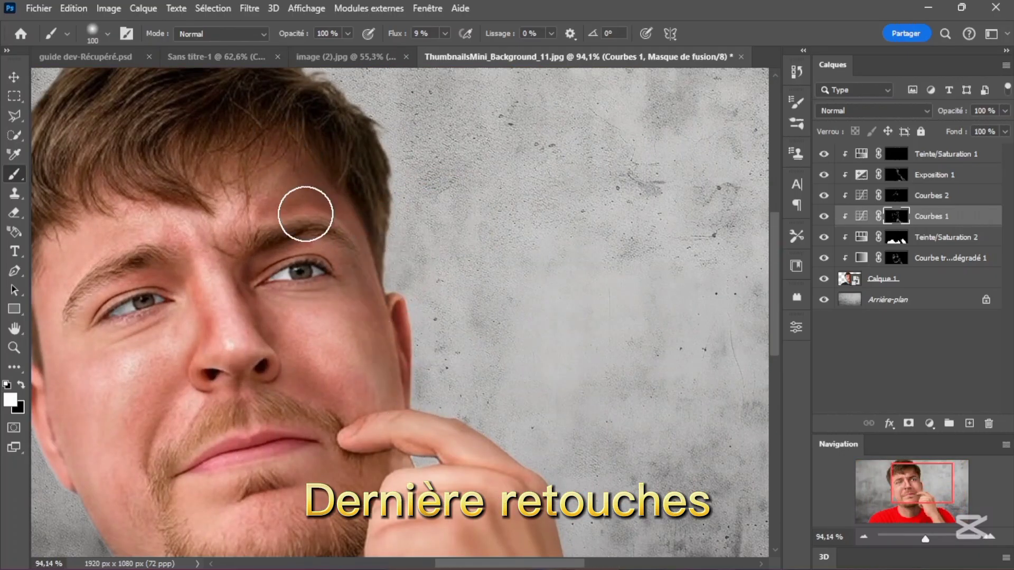
{"action": "left_click_drag", "start_coordinate": [360, 407], "coordinate": [346, 293]}
Darken the image-right shoulder and sleeve of the red shirt on the Courbes 1 mask with a 75 px brush
{"action": "key", "text": "bracketleft"}
{"action": "left_click_drag", "start_coordinate": [676, 523], "coordinate": [499, 410]}
{"action": "left_click_drag", "start_coordinate": [603, 540], "coordinate": [579, 410]}
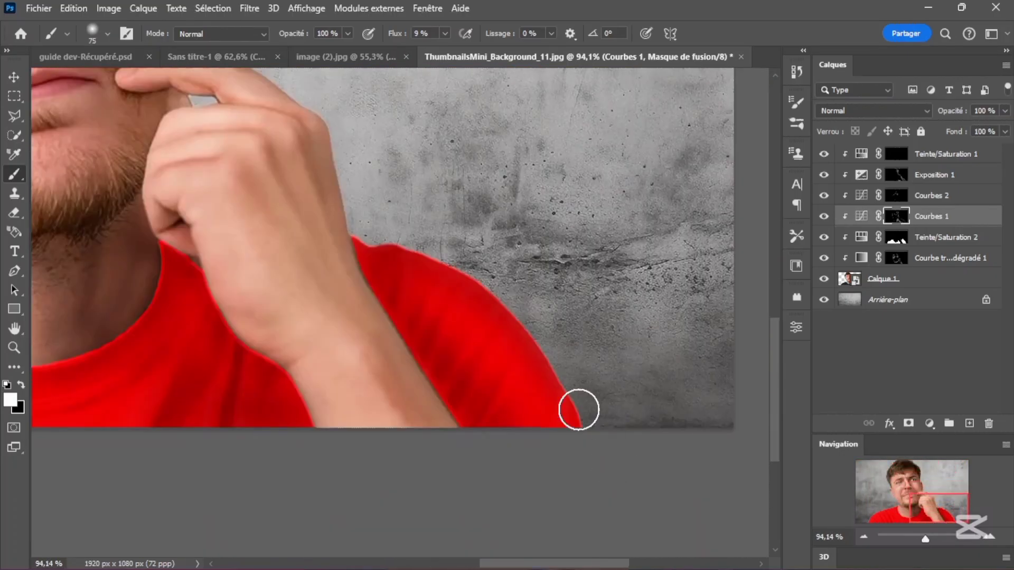
{"action": "scroll", "coordinate": [579, 410], "scroll_direction": "down", "scroll_amount": 3}
{"action": "scroll", "coordinate": [443, 328], "scroll_direction": "up", "scroll_amount": 2}
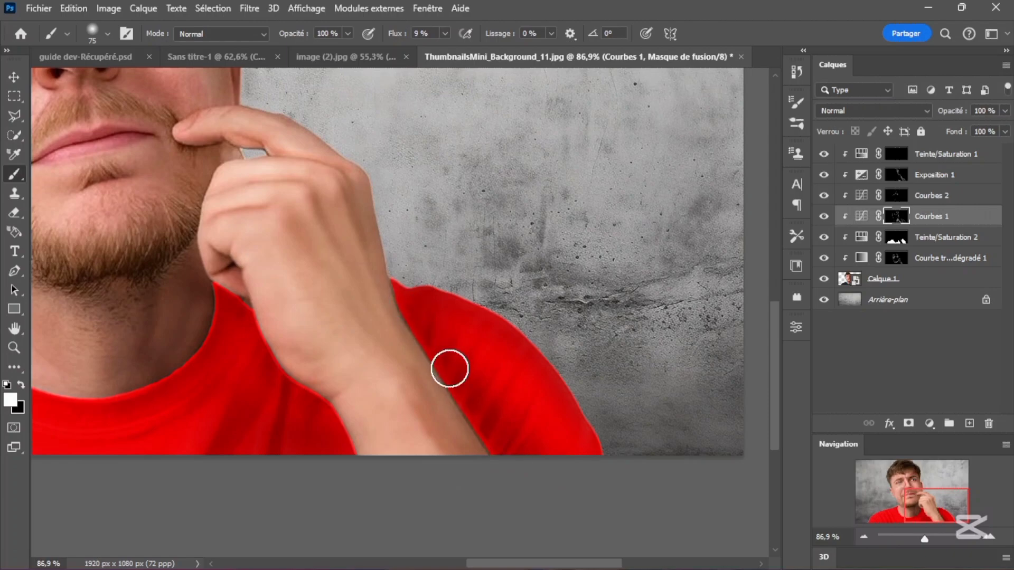
Deepen the portrait's shading on the Courbes 1 mask with the 75 px brush at 9% flow
{"action": "scroll", "coordinate": [449, 369], "scroll_direction": "down", "scroll_amount": 4}
{"action": "mouse_move", "coordinate": [332, 407]}
{"action": "left_mouse_down"}
{"action": "mouse_move", "coordinate": [462, 414]}
{"action": "mouse_move", "coordinate": [438, 240]}
{"action": "left_mouse_up"}
{"action": "key", "text": "Return"}
{"action": "left_click_drag", "start_coordinate": [380, 186], "coordinate": [404, 269]}
{"action": "scroll", "coordinate": [405, 269], "scroll_direction": "up", "scroll_amount": 3}
{"action": "scroll", "coordinate": [405, 269], "scroll_direction": "down", "scroll_amount": 8}
{"action": "left_click_drag", "start_coordinate": [334, 190], "coordinate": [306, 222]}
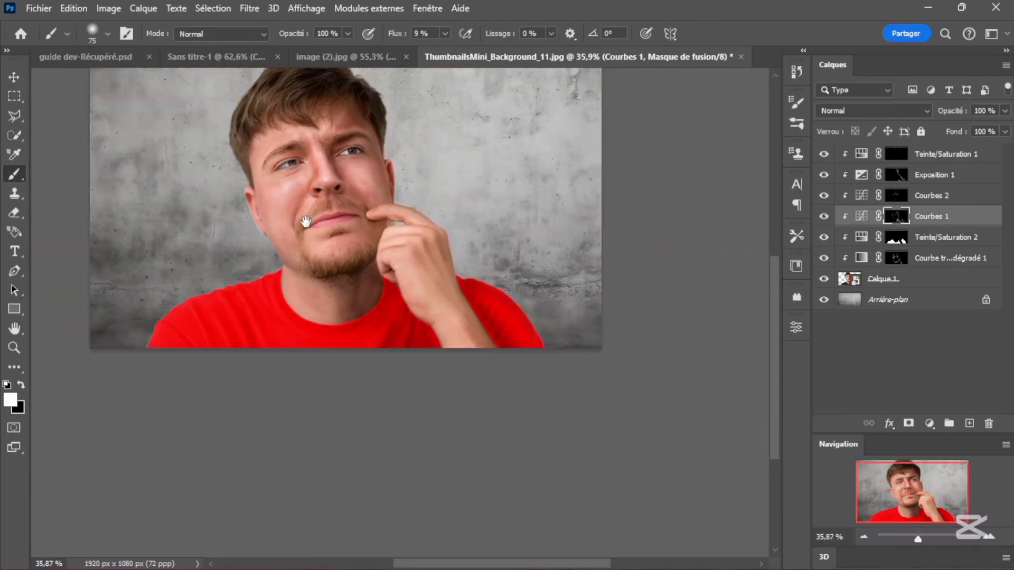
Compare the portrait with and without the Courbes 1, Exposition 1 and Courbes 2 adjustments
{"action": "scroll", "coordinate": [317, 242], "scroll_direction": "up", "scroll_amount": 3}
{"action": "scroll", "coordinate": [493, 416], "scroll_direction": "down", "scroll_amount": 4}
{"action": "scroll", "coordinate": [327, 255], "scroll_direction": "up", "scroll_amount": 2}
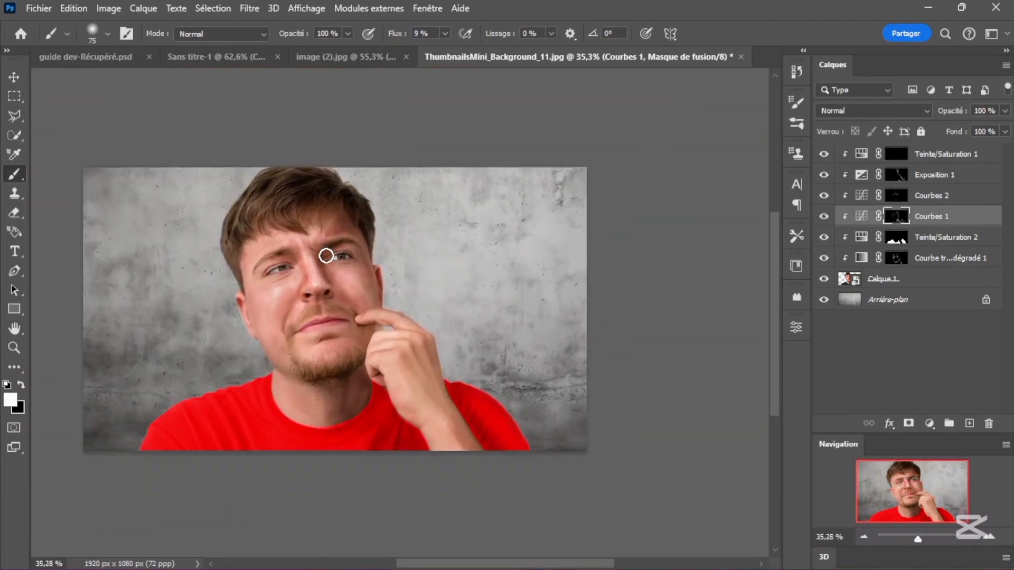
{"action": "scroll", "coordinate": [332, 288], "scroll_direction": "up", "scroll_amount": 1}
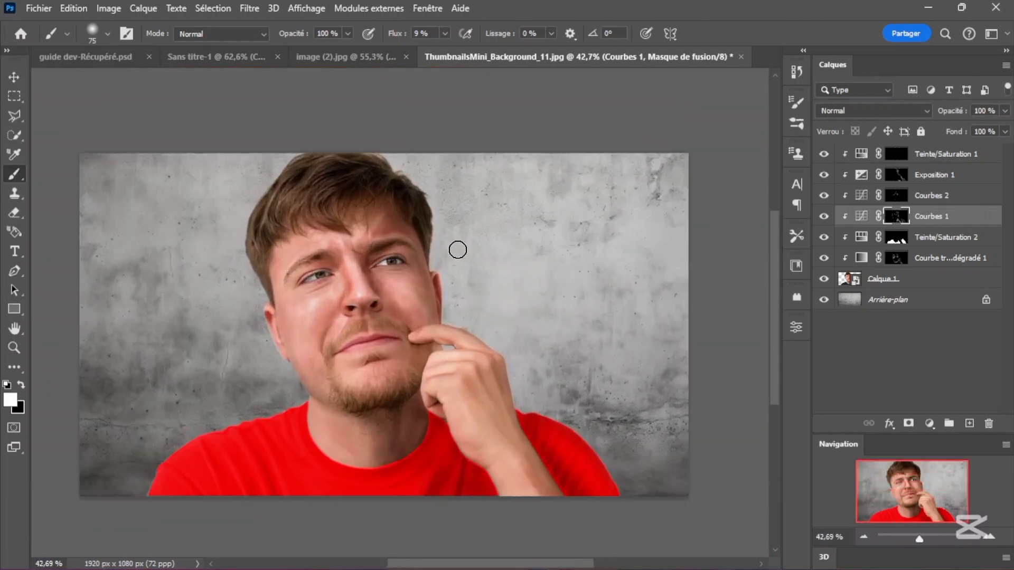
{"action": "left_click", "coordinate": [822, 213]}
{"action": "left_click", "coordinate": [822, 213]}
{"action": "left_click", "coordinate": [826, 175]}
{"action": "left_click", "coordinate": [825, 175]}
{"action": "left_click", "coordinate": [824, 193]}
{"action": "scroll", "coordinate": [192, 321], "scroll_direction": "down", "scroll_amount": 3}
{"action": "scroll", "coordinate": [192, 321], "scroll_direction": "up", "scroll_amount": 2}
{"action": "scroll", "coordinate": [193, 321], "scroll_direction": "down", "scroll_amount": 2}
{"action": "scroll", "coordinate": [357, 285], "scroll_direction": "up", "scroll_amount": 6}
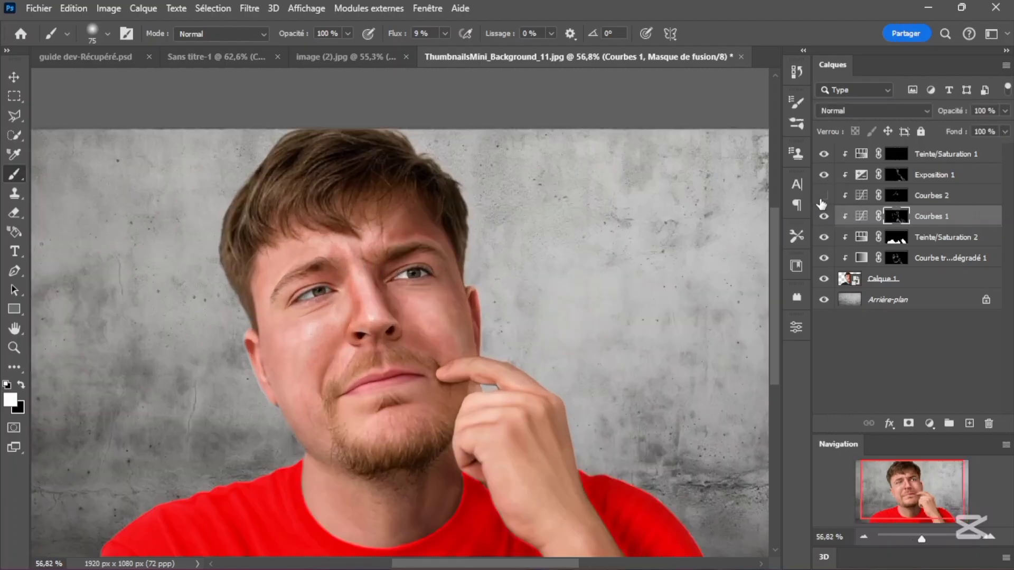
{"action": "scroll", "coordinate": [301, 297], "scroll_direction": "down", "scroll_amount": 3}
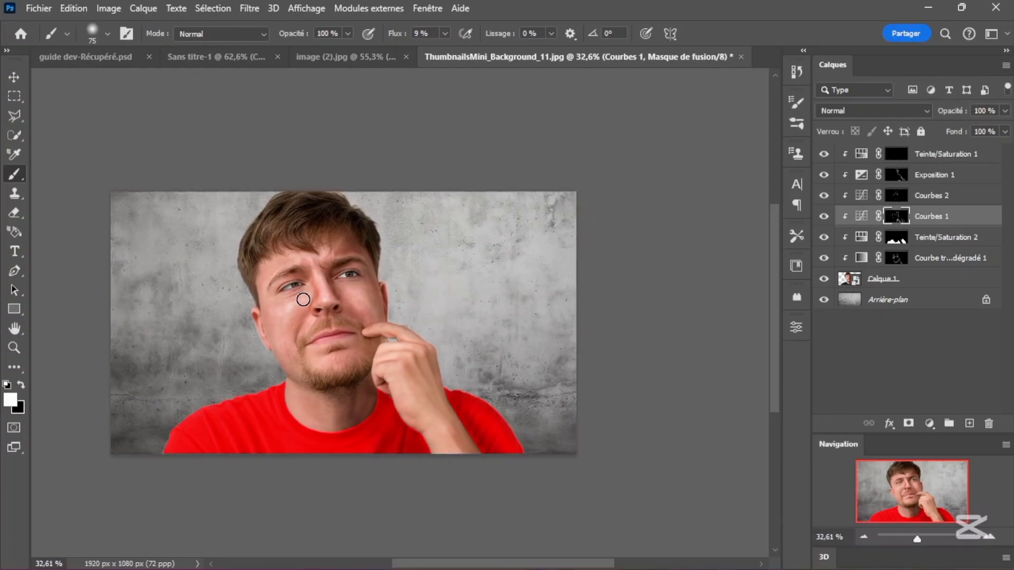
Hide the clipped adjustments, duplicate Calque 1 directly beneath itself and show the adjustments again
{"action": "left_click_drag", "start_coordinate": [824, 258], "coordinate": [823, 153]}
{"action": "left_click", "coordinate": [825, 216]}
{"action": "left_click", "coordinate": [911, 283]}
{"action": "left_click_drag", "start_coordinate": [912, 283], "coordinate": [903, 308], "text": "alt"}
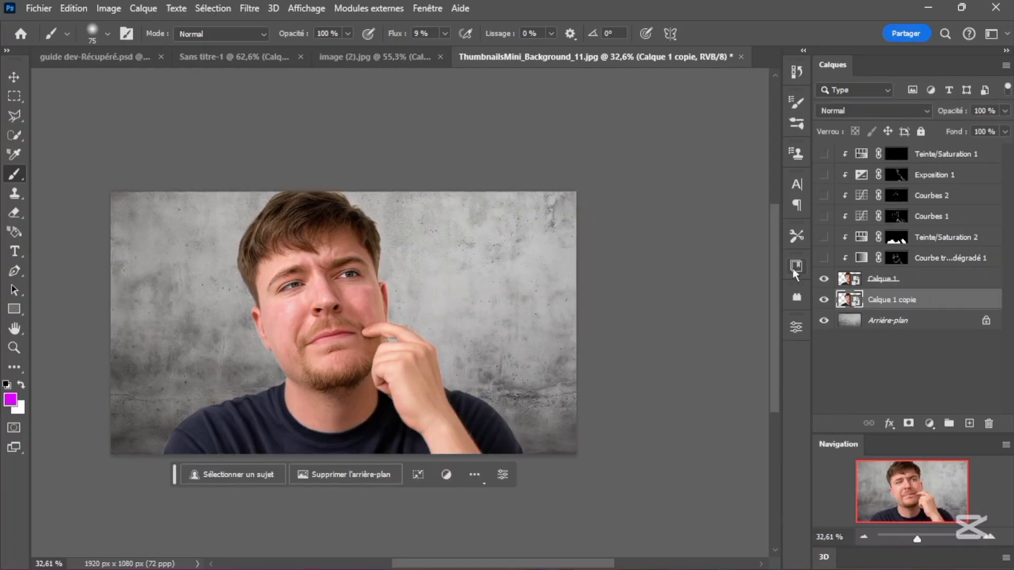
{"action": "left_click_drag", "start_coordinate": [824, 258], "coordinate": [824, 154]}
Refine the neck shading below the beard on the Courbes 1 mask with 33 to 66 px brushes at 6% flow
{"action": "scroll", "coordinate": [338, 308], "scroll_direction": "up", "scroll_amount": 5}
{"action": "scroll", "coordinate": [370, 296], "scroll_direction": "down", "scroll_amount": 2}
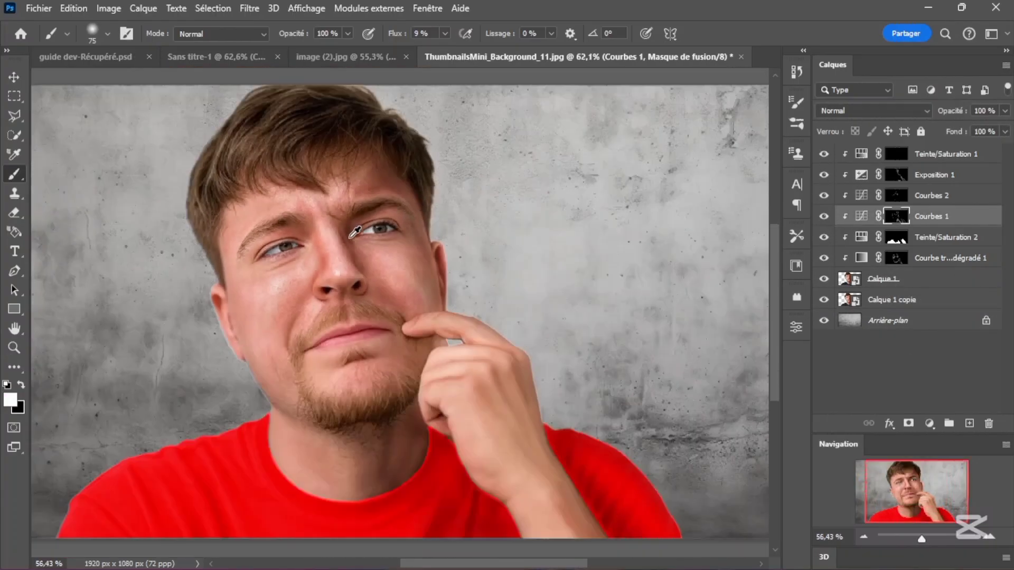
{"action": "scroll", "coordinate": [370, 296], "scroll_direction": "up", "scroll_amount": 3}
{"action": "left_click", "coordinate": [823, 216]}
{"action": "left_click", "coordinate": [824, 217]}
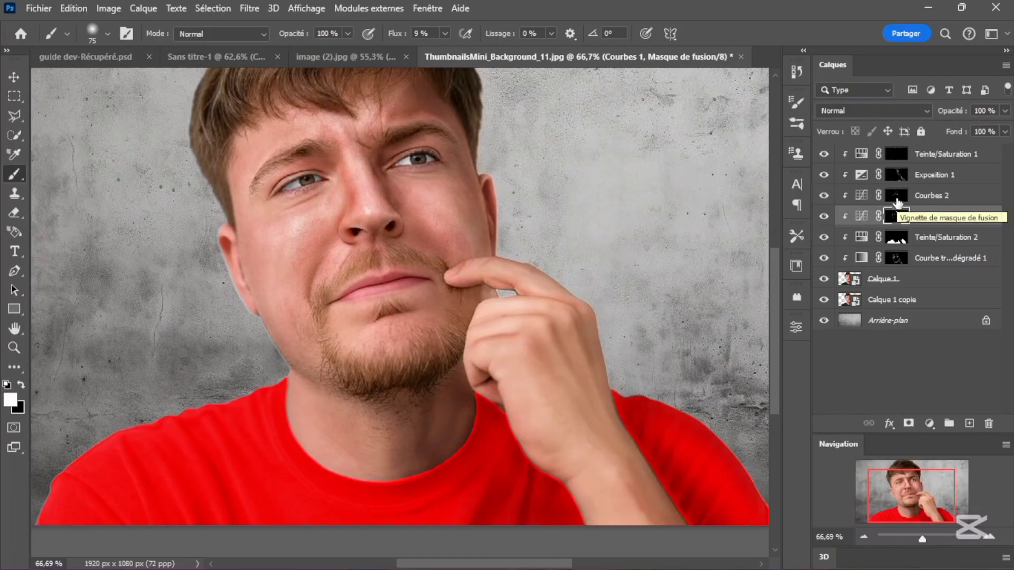
{"action": "left_click", "coordinate": [15, 193]}
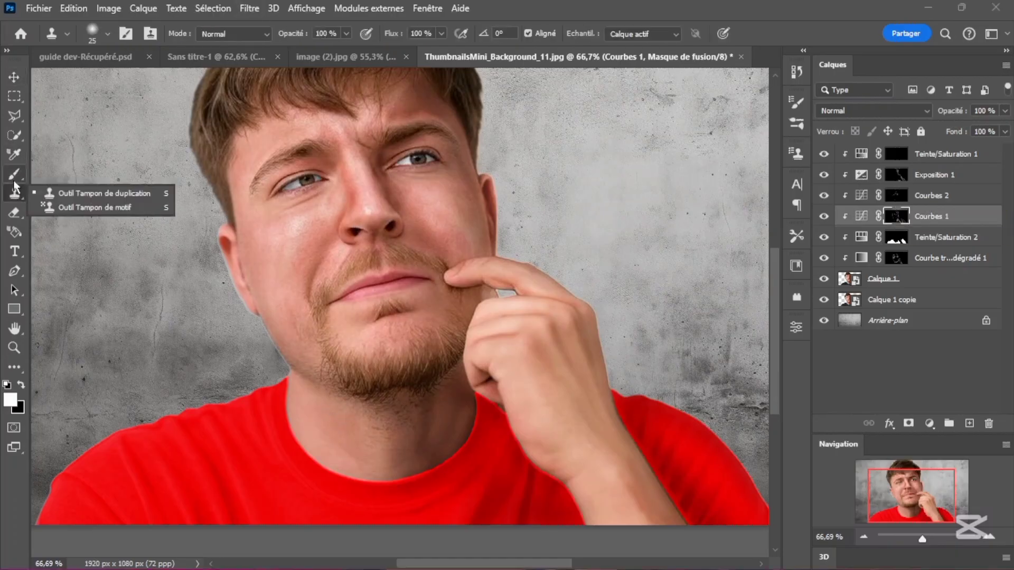
{"action": "left_click", "coordinate": [14, 173]}
{"action": "scroll", "coordinate": [346, 485], "scroll_direction": "up", "scroll_amount": 6}
{"action": "right_click", "coordinate": [309, 370], "text": "alt"}
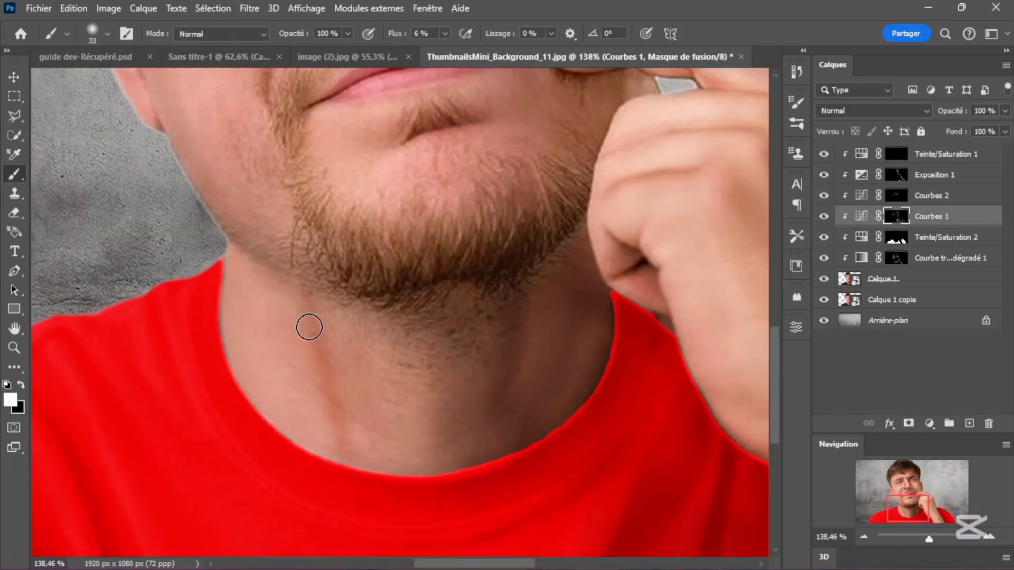
{"action": "mouse_move", "coordinate": [334, 336]}
{"action": "left_mouse_down"}
{"action": "mouse_move", "coordinate": [460, 473]}
{"action": "mouse_move", "coordinate": [455, 369]}
{"action": "left_mouse_up"}
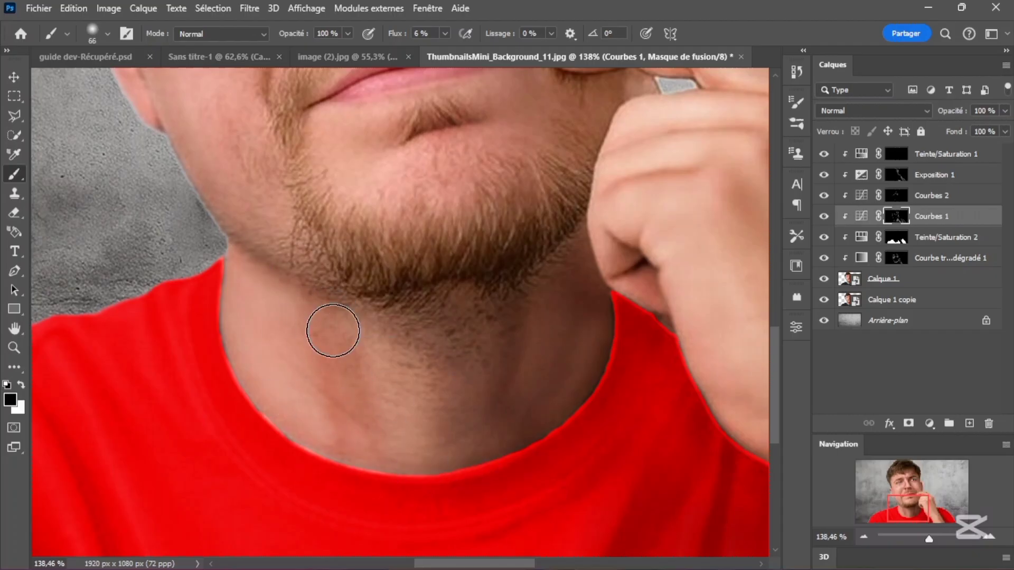
Darken the image-left side of the face on the Courbes 1 mask in white with the 66 px brush and compare the result
{"action": "scroll", "coordinate": [367, 389], "scroll_direction": "down", "scroll_amount": 6}
{"action": "scroll", "coordinate": [285, 223], "scroll_direction": "up", "scroll_amount": 4}
{"action": "key", "text": "x"}
{"action": "mouse_move", "coordinate": [275, 193]}
{"action": "left_mouse_down"}
{"action": "mouse_move", "coordinate": [318, 401]}
{"action": "mouse_move", "coordinate": [312, 287]}
{"action": "left_mouse_up"}
{"action": "scroll", "coordinate": [324, 381], "scroll_direction": "down", "scroll_amount": 5}
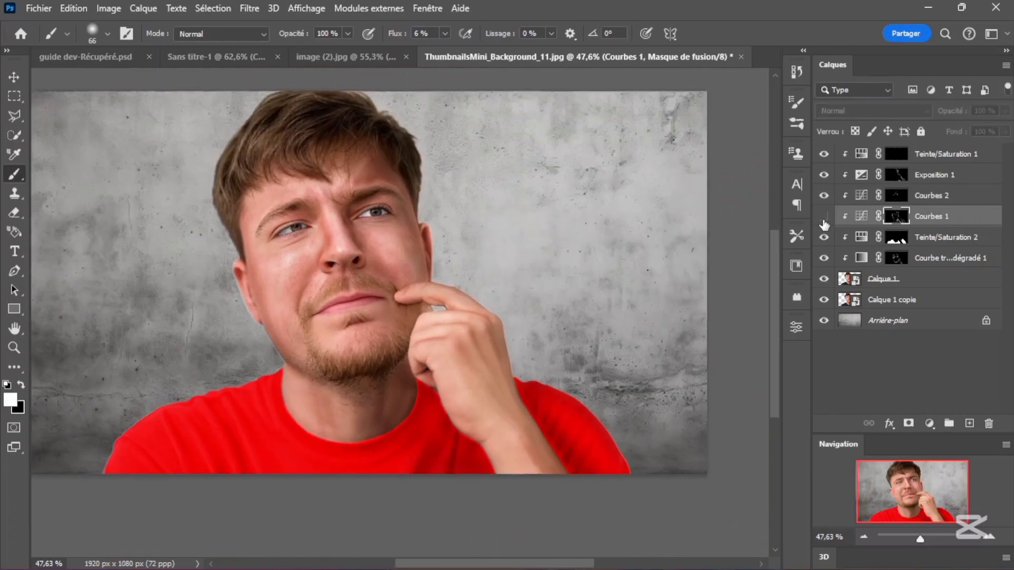
{"action": "scroll", "coordinate": [315, 312], "scroll_direction": "up", "scroll_amount": 1}
{"action": "scroll", "coordinate": [310, 317], "scroll_direction": "down", "scroll_amount": 1}
Stamp the retouched subject into a new top layer with Calque 1 copie and the background hidden, and convert it to a smart object
{"action": "left_click", "coordinate": [959, 322]}
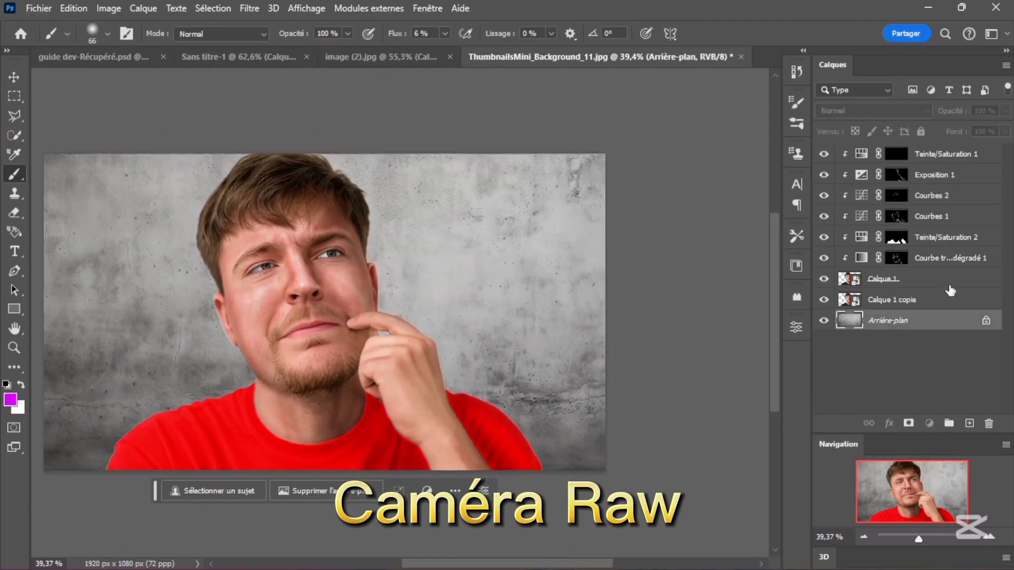
{"action": "left_click", "coordinate": [949, 283]}
{"action": "left_click_drag", "start_coordinate": [824, 299], "coordinate": [823, 341]}
{"action": "left_click", "coordinate": [991, 158], "text": "shift"}
{"action": "key", "text": "ctrl+shift+alt+e"}
{"action": "right_click", "coordinate": [964, 157]}
{"action": "left_click", "coordinate": [917, 232]}
{"action": "scroll", "coordinate": [681, 318], "scroll_direction": "down", "scroll_amount": 1}
Group Calque 1 with its adjustment layers and place Calque 1 copie above the group
{"action": "left_click", "coordinate": [968, 305]}
{"action": "left_click", "coordinate": [959, 175], "text": "shift"}
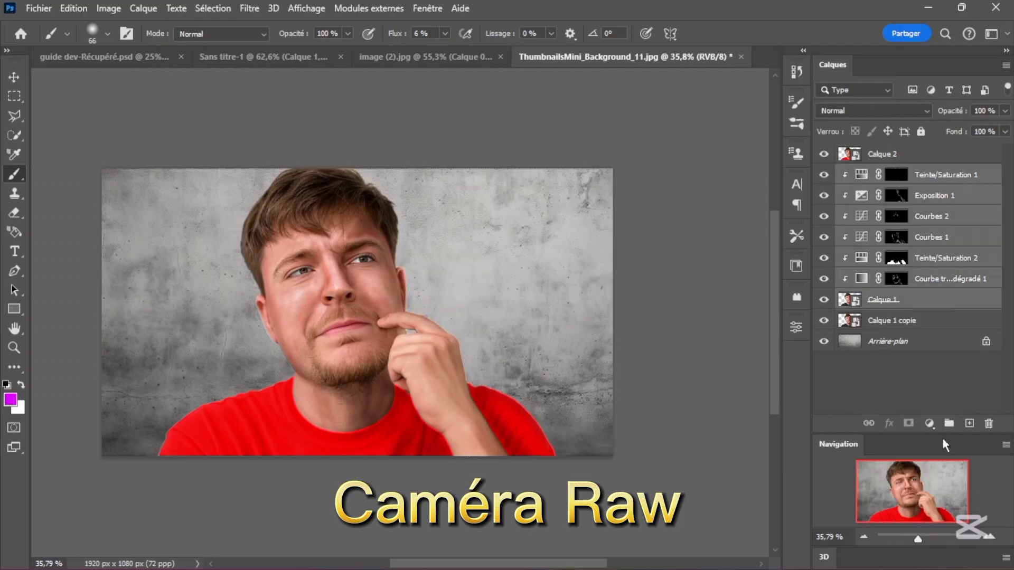
{"action": "left_click", "coordinate": [949, 423]}
{"action": "left_click_drag", "start_coordinate": [892, 195], "coordinate": [892, 175]}
Open the Camera Raw filter on Calque 2 and expand its basic settings
{"action": "left_click", "coordinate": [894, 155]}
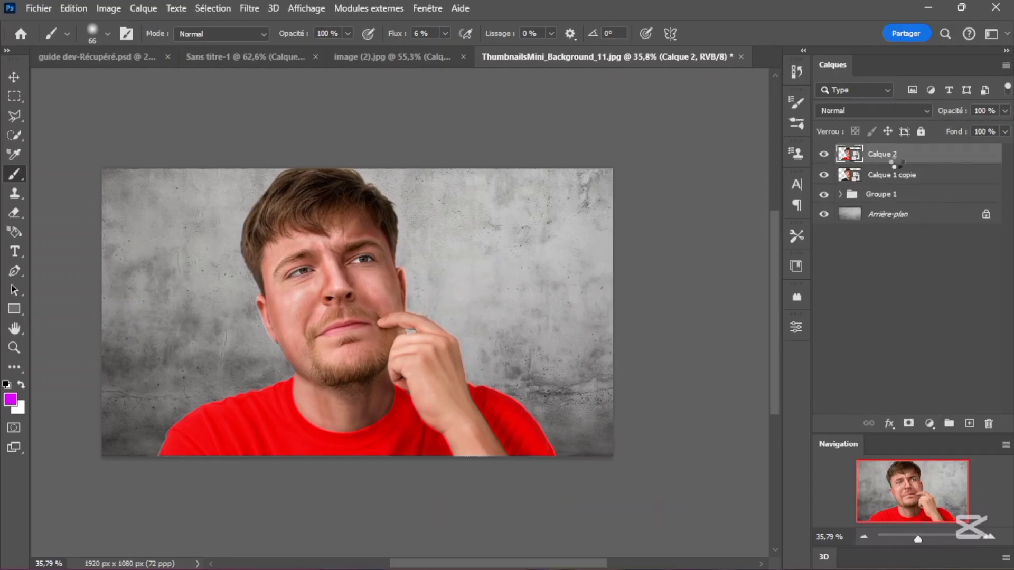
{"action": "key", "text": "ctrl+shift+a"}
{"action": "scroll", "coordinate": [596, 245], "scroll_direction": "up", "scroll_amount": 2}
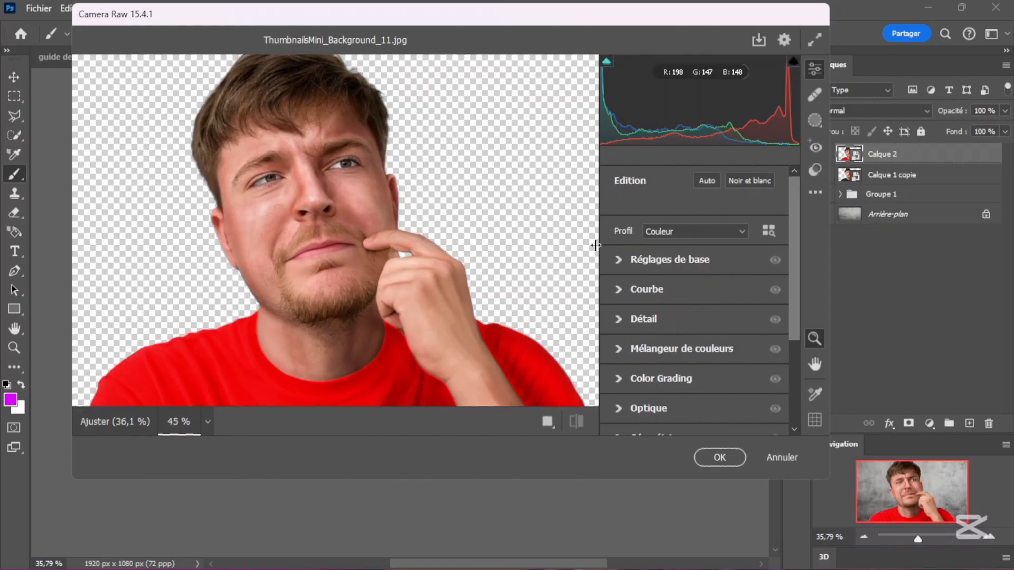
{"action": "left_click", "coordinate": [669, 260]}
Try Tons foncés +25, Blancs -27 and Vibrance +3 and compare them with the default settings
{"action": "left_click_drag", "start_coordinate": [694, 320], "coordinate": [674, 380]}
{"action": "scroll", "coordinate": [673, 380], "scroll_direction": "down", "scroll_amount": 3}
{"action": "left_click", "coordinate": [699, 349]}
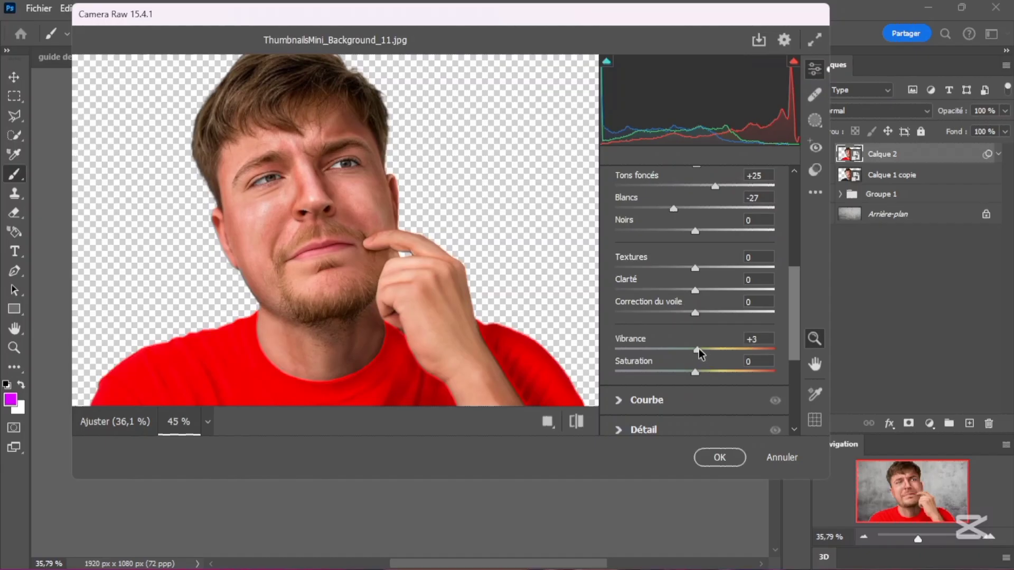
{"action": "left_click", "coordinate": [576, 421]}
{"action": "left_click", "coordinate": [575, 421]}
{"action": "left_click", "coordinate": [576, 422]}
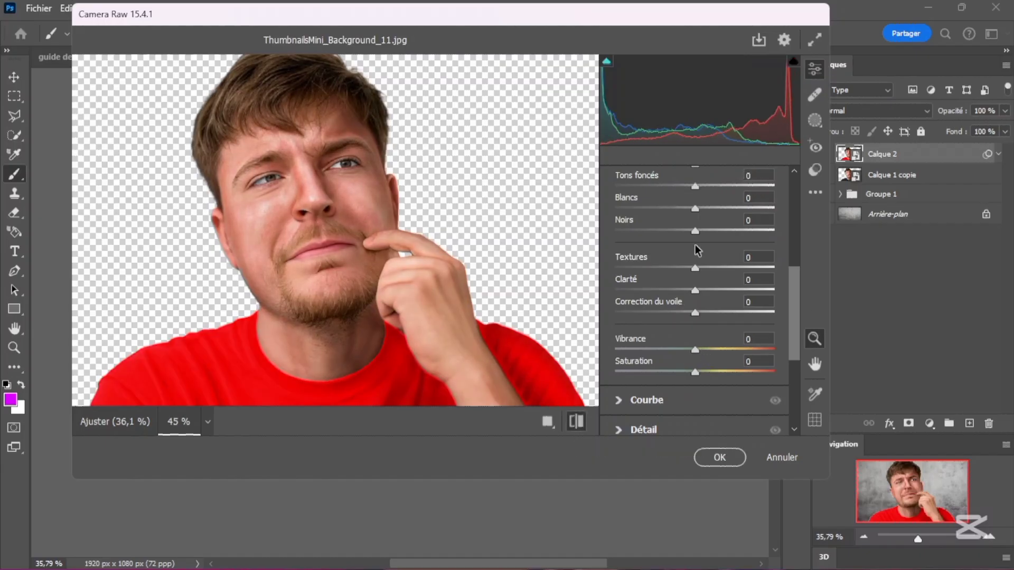
Set Contraste to +23, Tons clairs to -25, Tons foncés to +37, Blancs to -21 and Noirs to +2
{"action": "left_click_drag", "start_coordinate": [694, 231], "coordinate": [692, 233]}
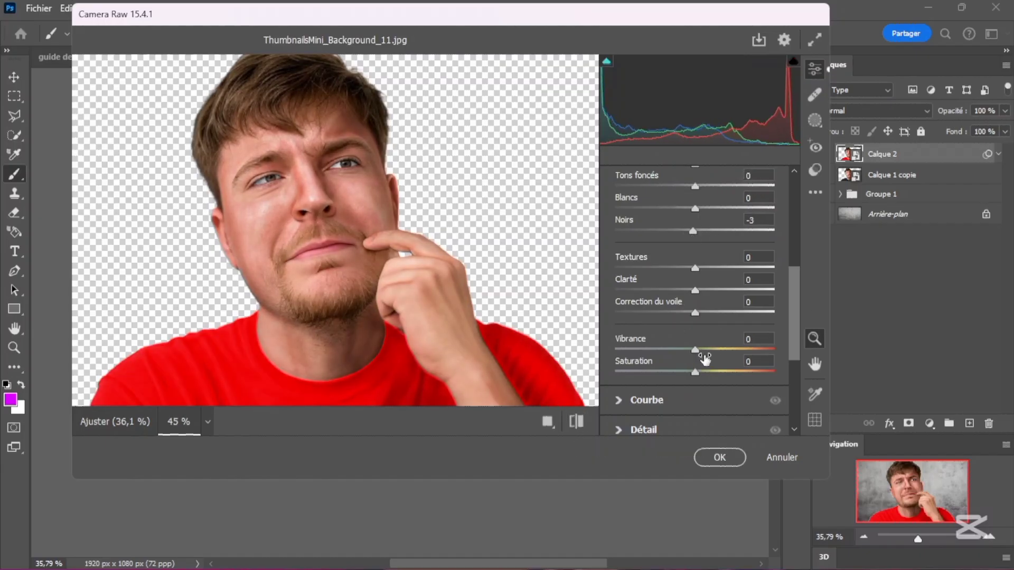
{"action": "scroll", "coordinate": [744, 313], "scroll_direction": "up", "scroll_amount": 3}
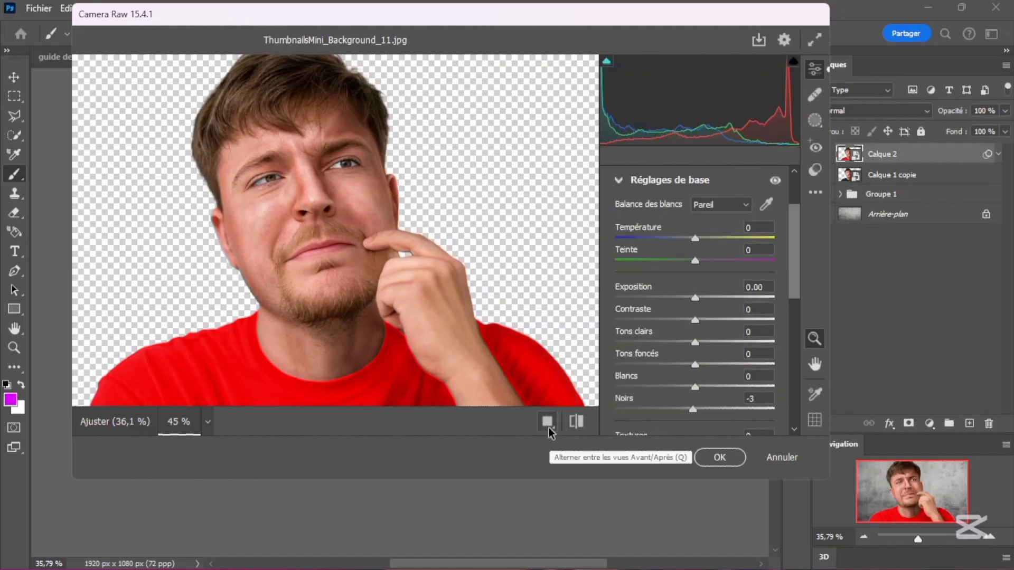
{"action": "left_click_drag", "start_coordinate": [694, 321], "coordinate": [675, 342]}
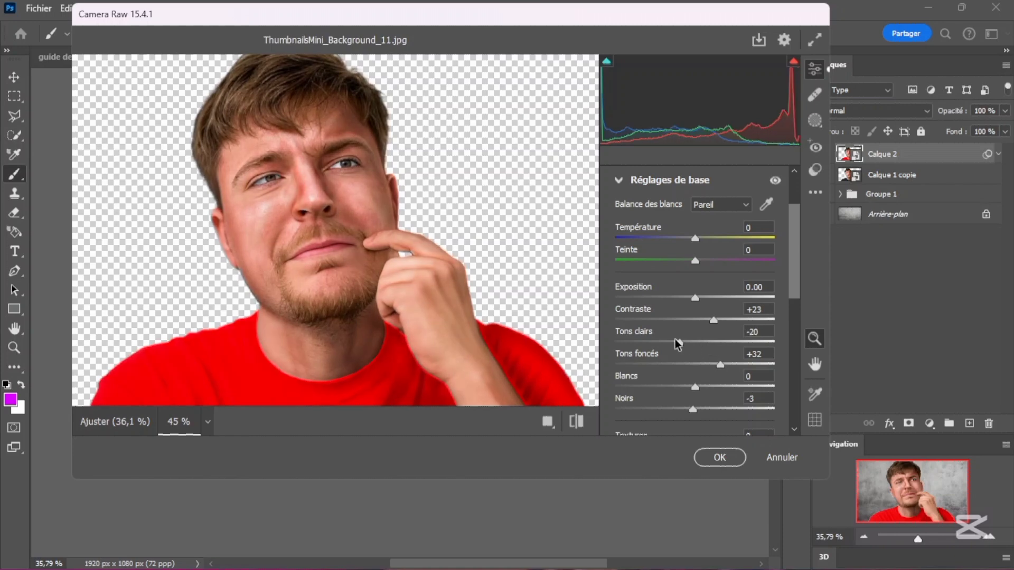
{"action": "left_click_drag", "start_coordinate": [695, 387], "coordinate": [678, 386]}
{"action": "scroll", "coordinate": [678, 387], "scroll_direction": "down", "scroll_amount": 2}
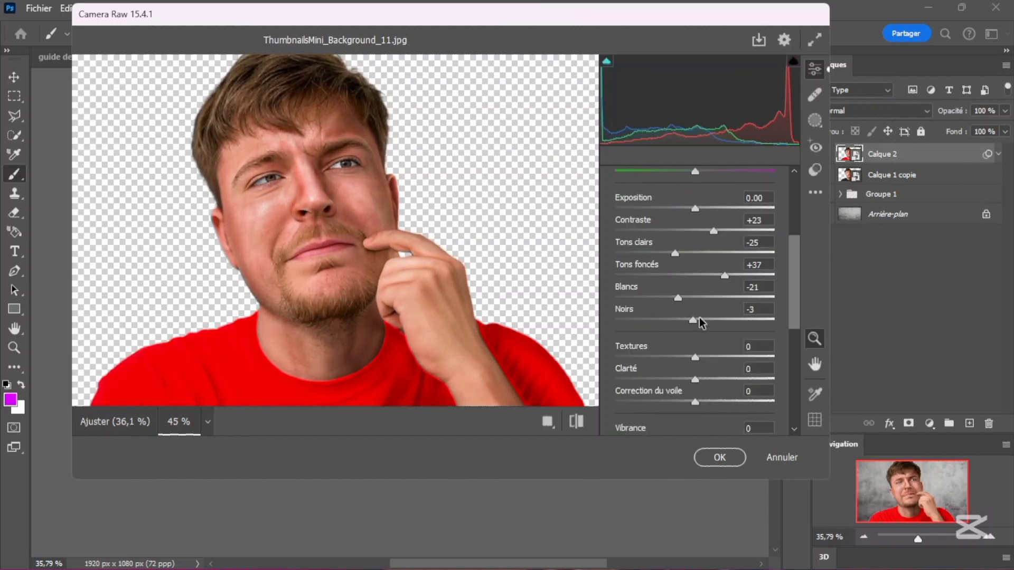
{"action": "mouse_move", "coordinate": [701, 322]}
{"action": "left_mouse_down"}
{"action": "mouse_move", "coordinate": [721, 327]}
{"action": "mouse_move", "coordinate": [694, 327]}
{"action": "left_mouse_up"}
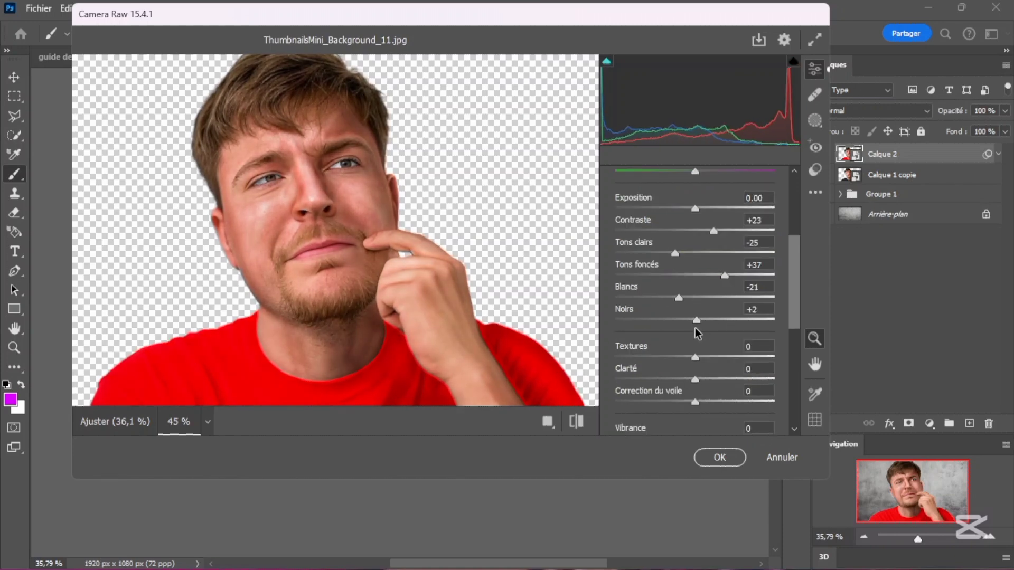
Set Textures to +61 and Clarté to +3, and compare with the default settings
{"action": "mouse_move", "coordinate": [695, 379]}
{"action": "left_mouse_down"}
{"action": "mouse_move", "coordinate": [708, 381]}
{"action": "mouse_move", "coordinate": [696, 381]}
{"action": "left_mouse_up"}
{"action": "left_click_drag", "start_coordinate": [746, 357], "coordinate": [743, 357]}
{"action": "left_click", "coordinate": [578, 422]}
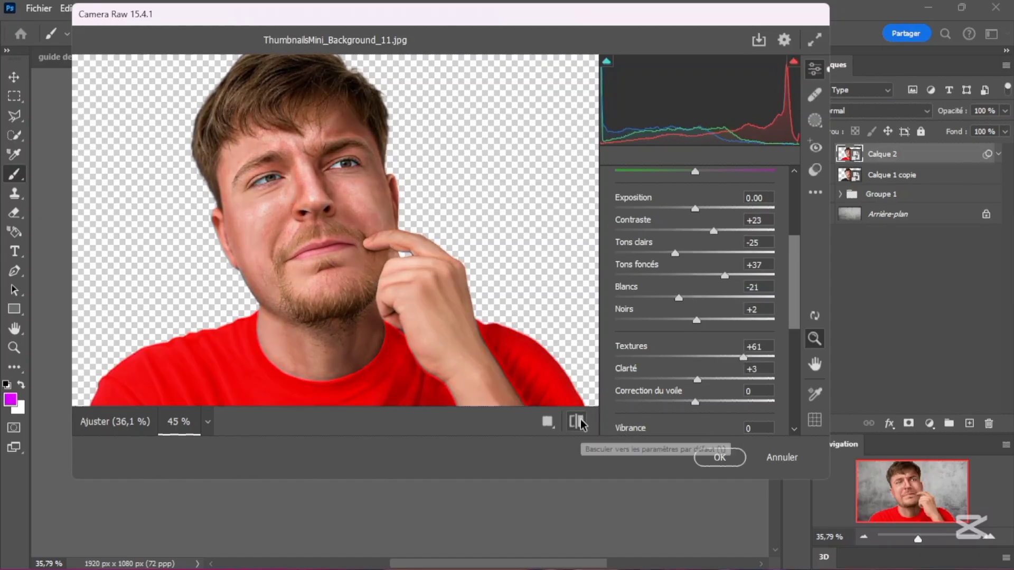
{"action": "left_click", "coordinate": [579, 424]}
Raise Vibrance to +7 and Exposition to +0.20
{"action": "scroll", "coordinate": [635, 369], "scroll_direction": "down", "scroll_amount": 3}
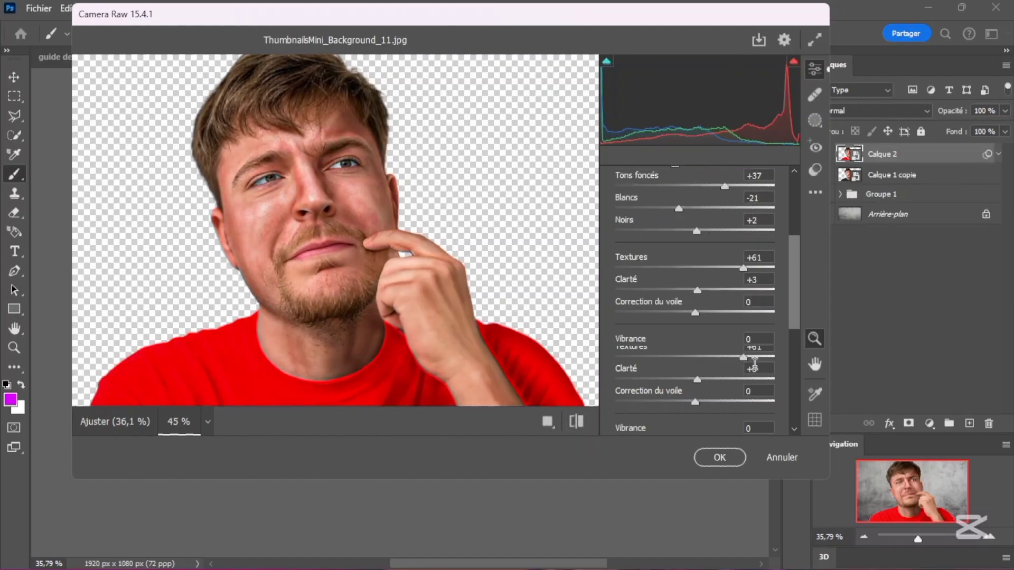
{"action": "left_click_drag", "start_coordinate": [694, 260], "coordinate": [699, 260]}
{"action": "scroll", "coordinate": [698, 295], "scroll_direction": "up", "scroll_amount": 5}
{"action": "left_click_drag", "start_coordinate": [698, 295], "coordinate": [701, 295]}
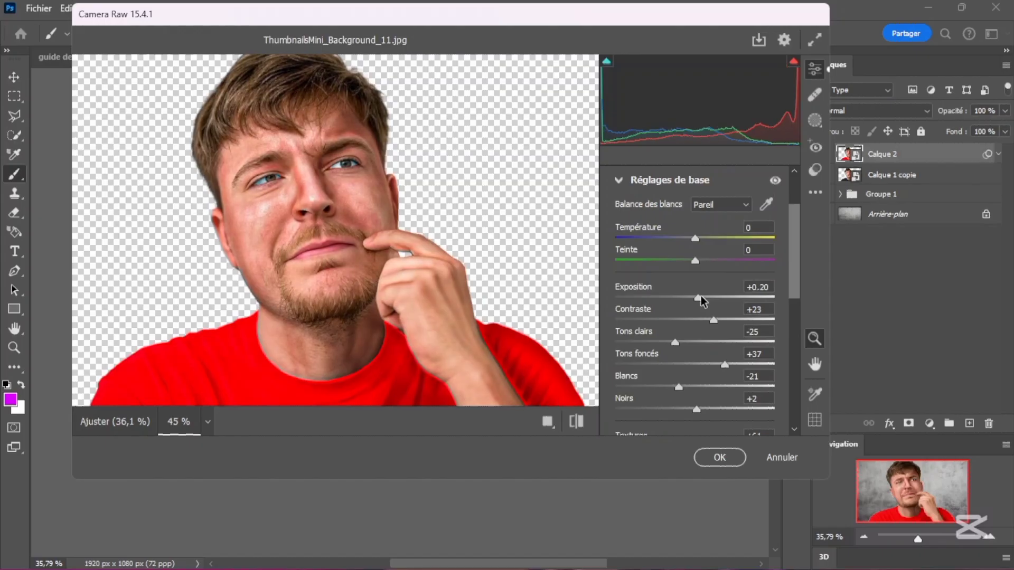
Fine-tune the tonal ranges of the Camera Raw curve and compare the result with the default settings
{"action": "scroll", "coordinate": [679, 296], "scroll_direction": "down", "scroll_amount": 2}
{"action": "scroll", "coordinate": [633, 309], "scroll_direction": "down", "scroll_amount": 3}
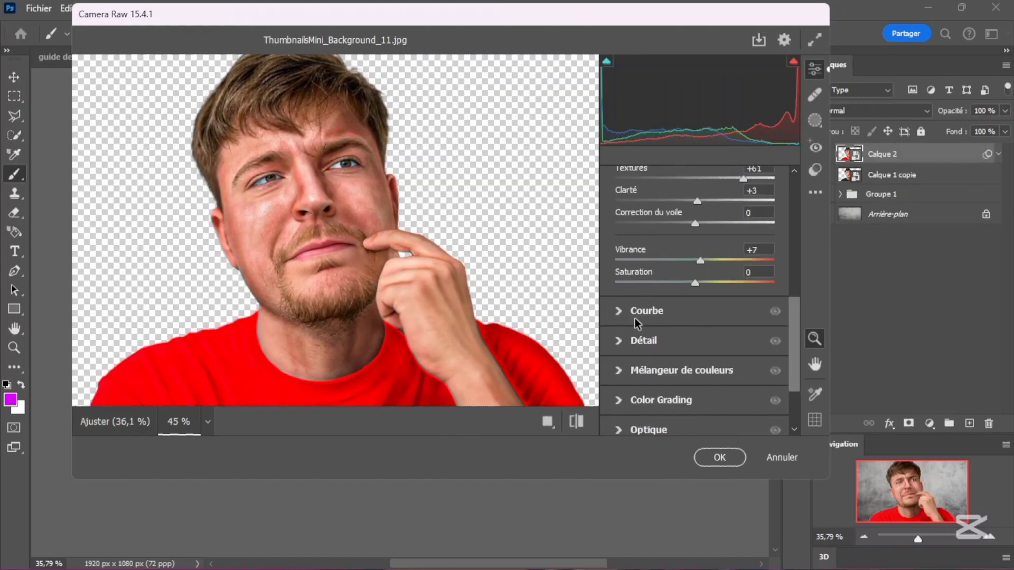
{"action": "left_click", "coordinate": [635, 316]}
{"action": "scroll", "coordinate": [665, 295], "scroll_direction": "down", "scroll_amount": 3}
{"action": "left_click_drag", "start_coordinate": [694, 253], "coordinate": [701, 252]}
{"action": "mouse_move", "coordinate": [695, 273]}
{"action": "left_mouse_down"}
{"action": "mouse_move", "coordinate": [675, 273]}
{"action": "mouse_move", "coordinate": [706, 272]}
{"action": "mouse_move", "coordinate": [694, 272]}
{"action": "left_mouse_up"}
{"action": "left_click_drag", "start_coordinate": [694, 294], "coordinate": [693, 317]}
{"action": "left_click", "coordinate": [578, 420]}
{"action": "left_click", "coordinate": [577, 421]}
Set Netteté to 69 and Réduction du bruit to 11, and lower Tons clairs to -62
{"action": "left_click", "coordinate": [673, 347]}
{"action": "left_click_drag", "start_coordinate": [615, 277], "coordinate": [678, 279]}
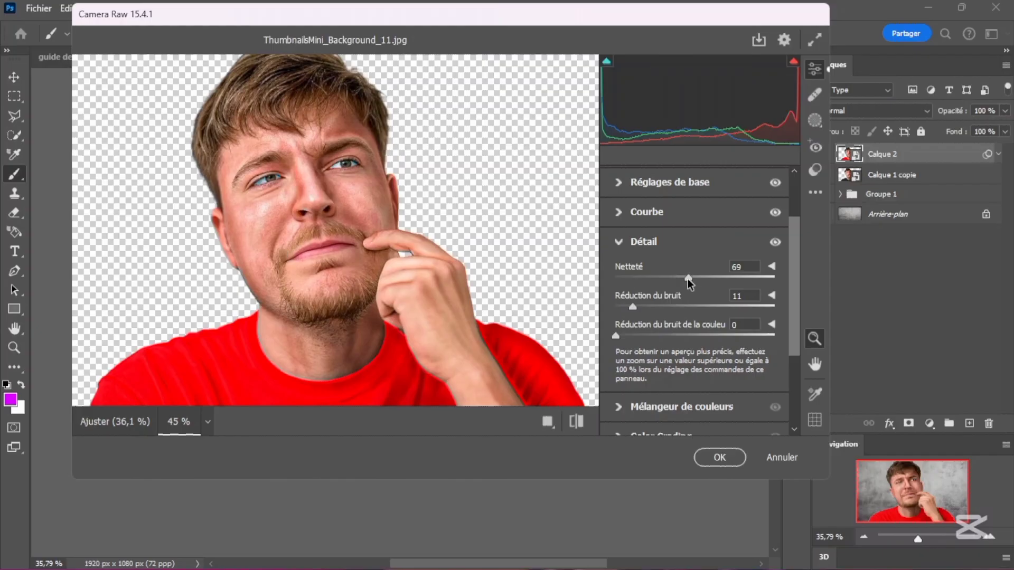
{"action": "scroll", "coordinate": [670, 269], "scroll_direction": "up", "scroll_amount": 2}
{"action": "left_click", "coordinate": [655, 261]}
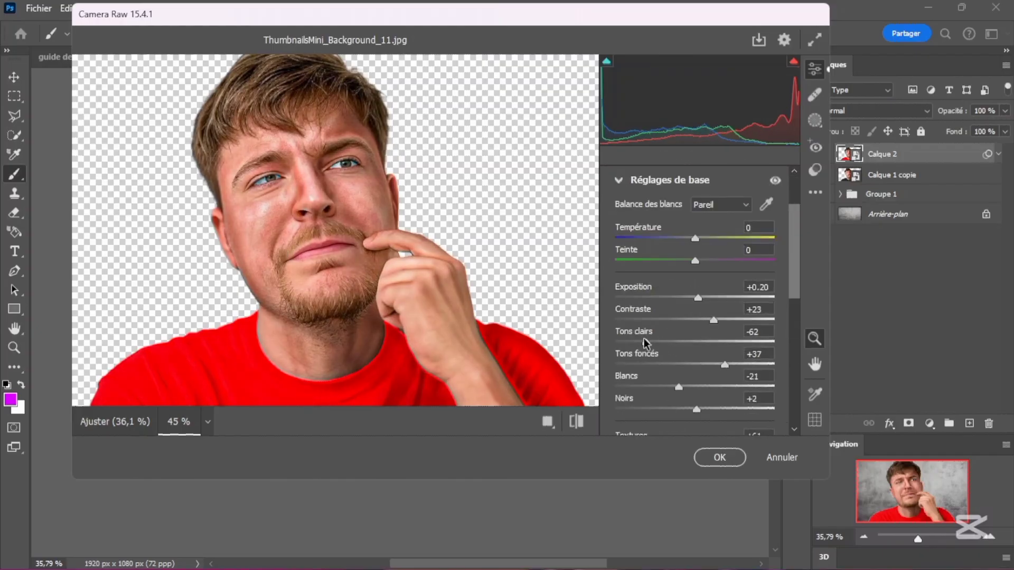
Compare the Camera Raw edit with the default settings and apply the filter to Calque 2
{"action": "scroll", "coordinate": [677, 400], "scroll_direction": "down", "scroll_amount": 4}
{"action": "scroll", "coordinate": [674, 393], "scroll_direction": "down", "scroll_amount": 3}
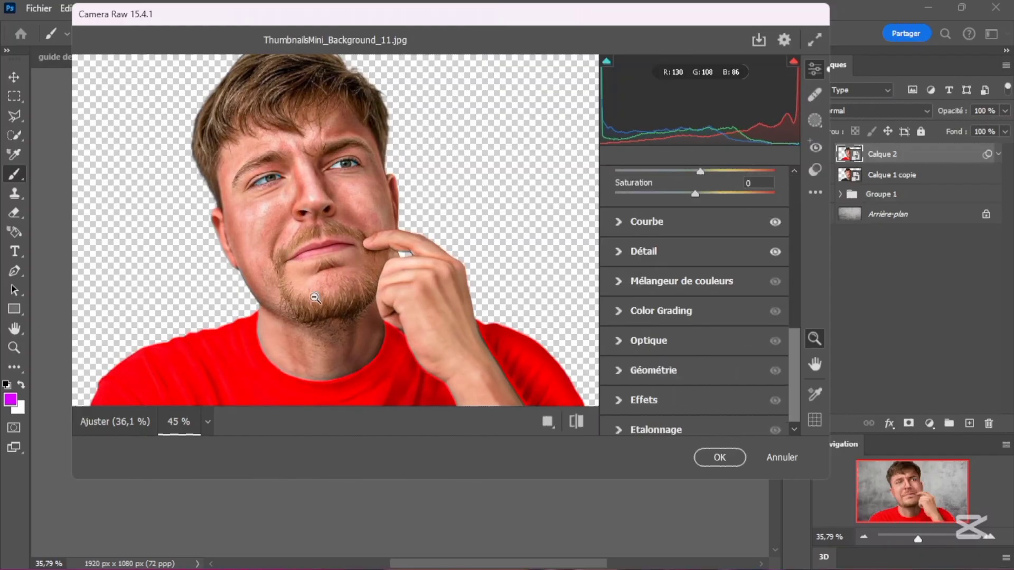
{"action": "scroll", "coordinate": [728, 401], "scroll_direction": "down", "scroll_amount": 1}
{"action": "scroll", "coordinate": [411, 256], "scroll_direction": "up", "scroll_amount": 2}
{"action": "left_click", "coordinate": [574, 424]}
{"action": "left_click", "coordinate": [575, 424]}
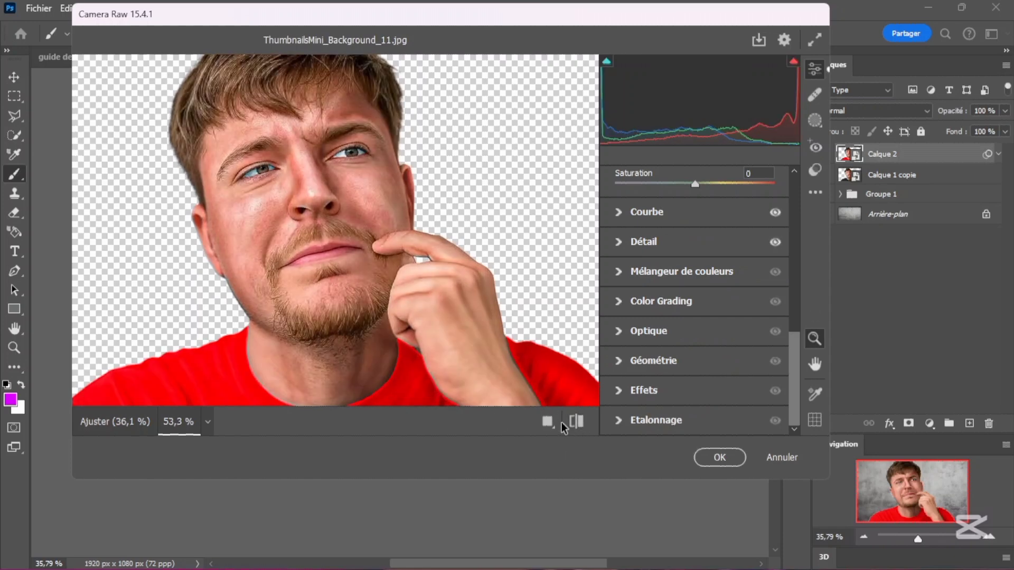
{"action": "scroll", "coordinate": [375, 221], "scroll_direction": "down", "scroll_amount": 3}
{"action": "left_click", "coordinate": [728, 468]}
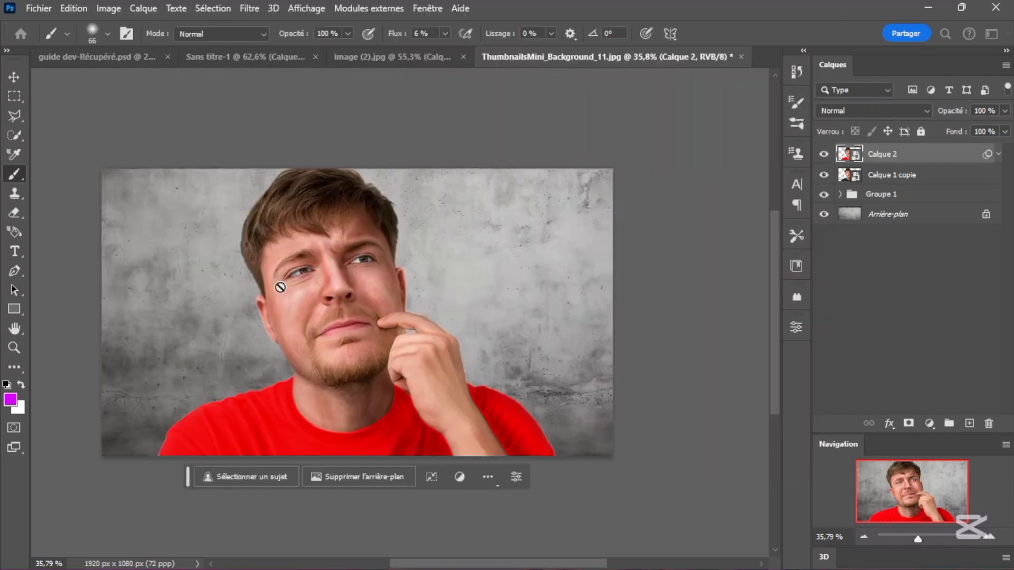
Compare the finished portrait with the original by toggling the visibility of Calque 2
{"action": "scroll", "coordinate": [390, 241], "scroll_direction": "up", "scroll_amount": 1}
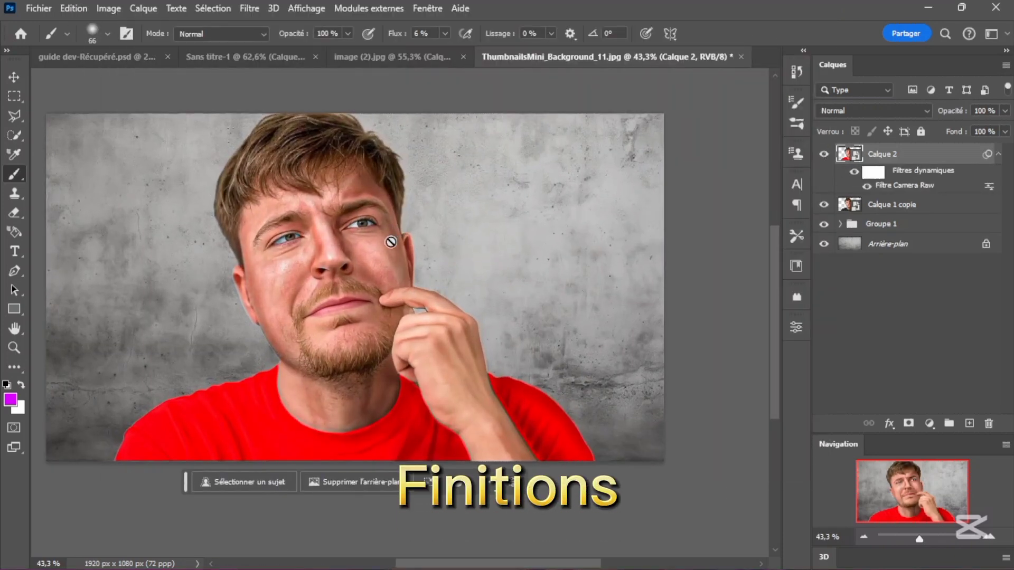
{"action": "left_click", "coordinate": [824, 154]}
{"action": "left_click", "coordinate": [824, 153]}
{"action": "left_click", "coordinate": [824, 155]}
{"action": "scroll", "coordinate": [303, 251], "scroll_direction": "up", "scroll_amount": 2}
{"action": "scroll", "coordinate": [303, 251], "scroll_direction": "down", "scroll_amount": 3}
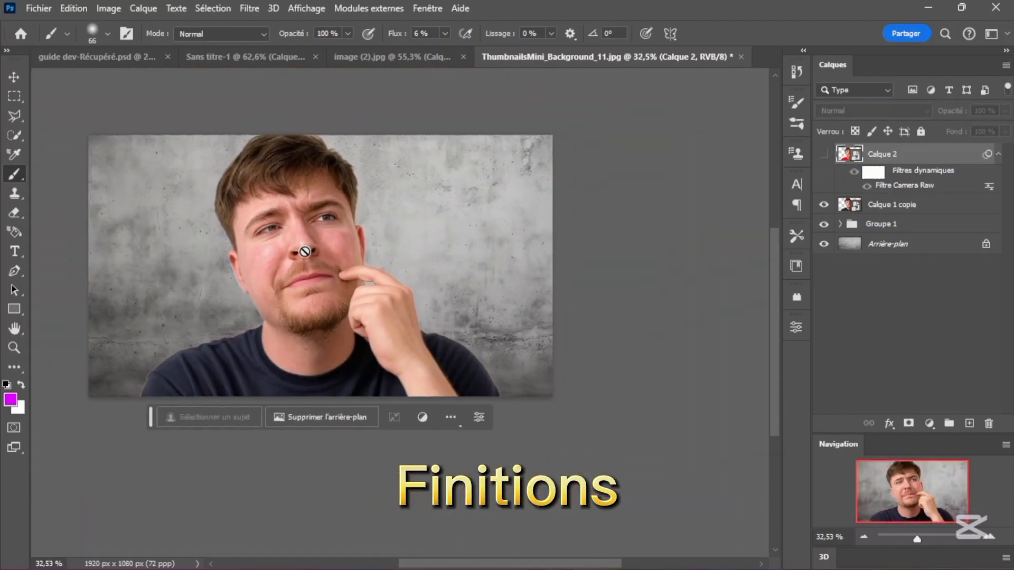
{"action": "left_click", "coordinate": [825, 154]}
{"action": "left_click", "coordinate": [824, 154]}
{"action": "left_click", "coordinate": [825, 153]}
{"action": "left_click", "coordinate": [824, 153]}
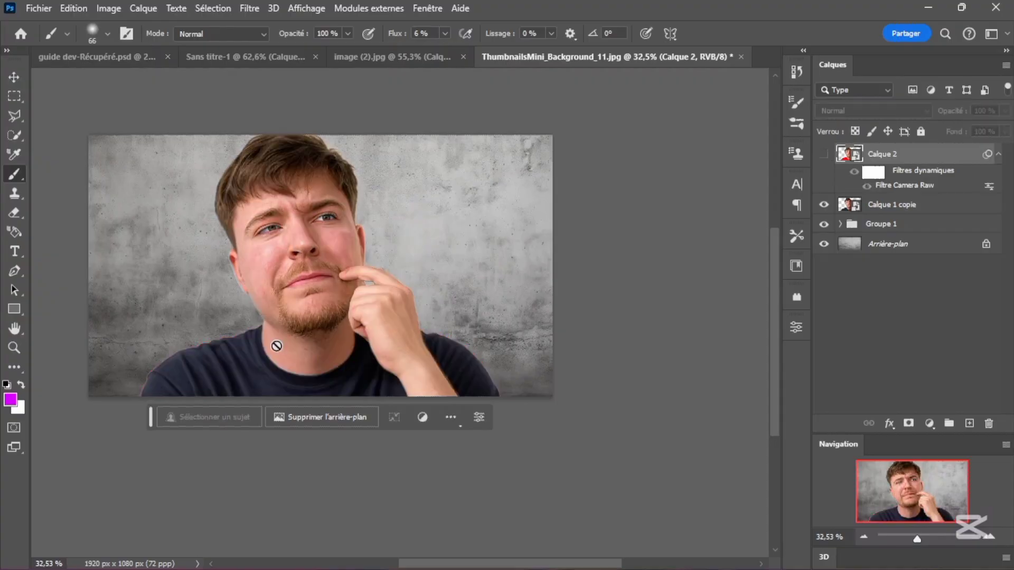
{"action": "left_click", "coordinate": [824, 154]}
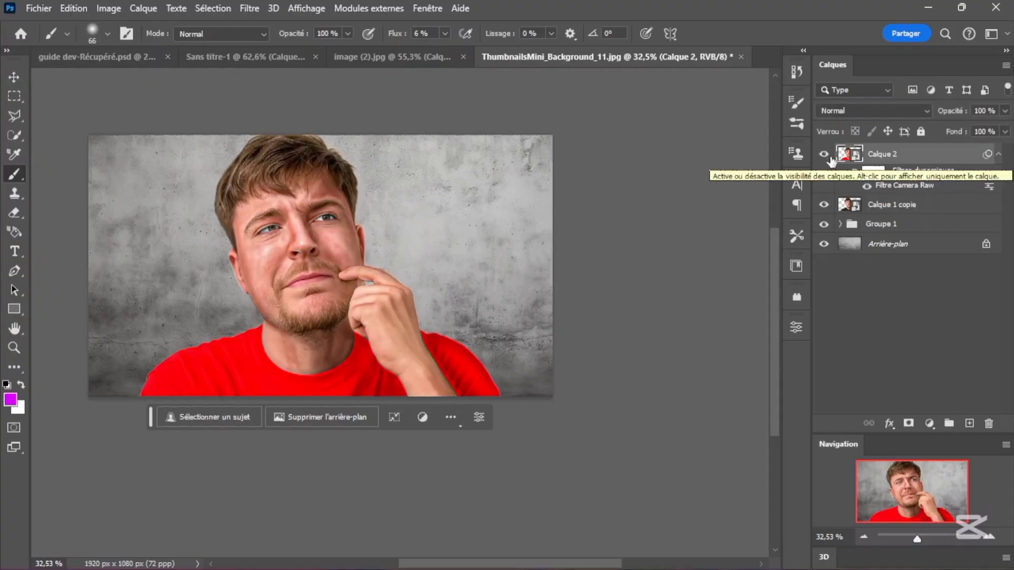